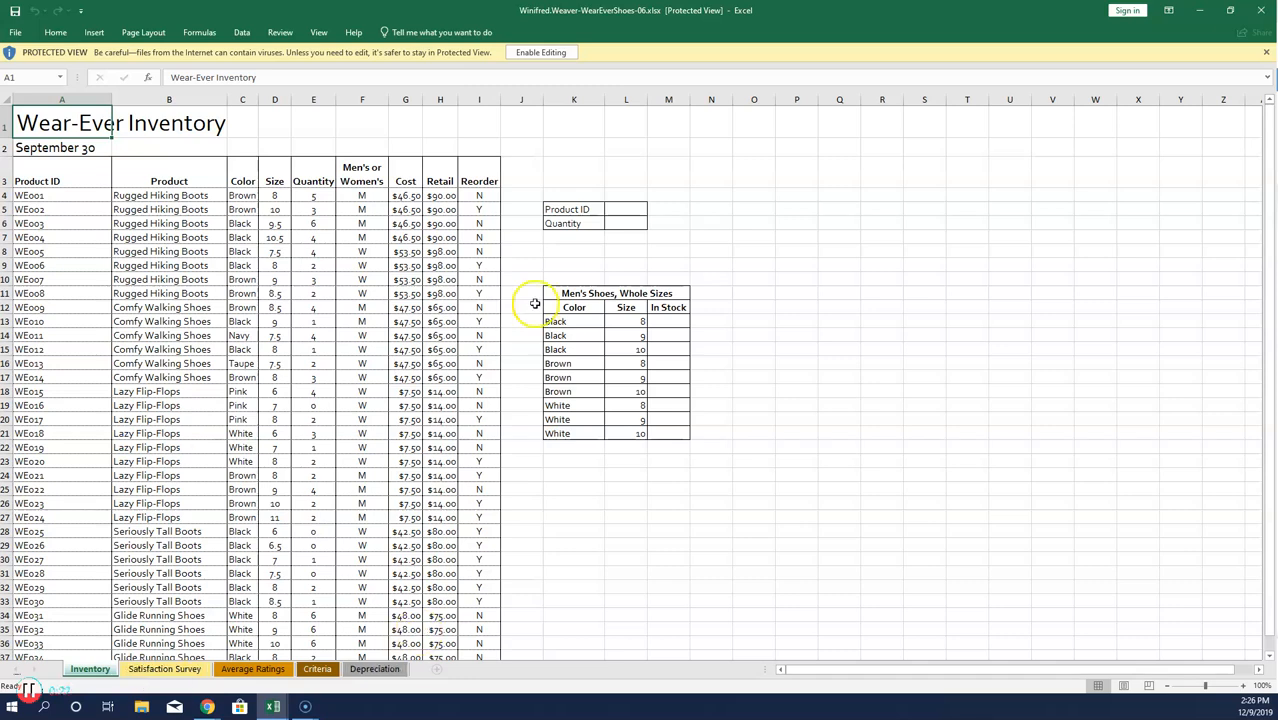
Step: Enable editing of the workbook and name the product table range A3:I39 Inventory
{"action": "left_click", "coordinate": [533, 52]}
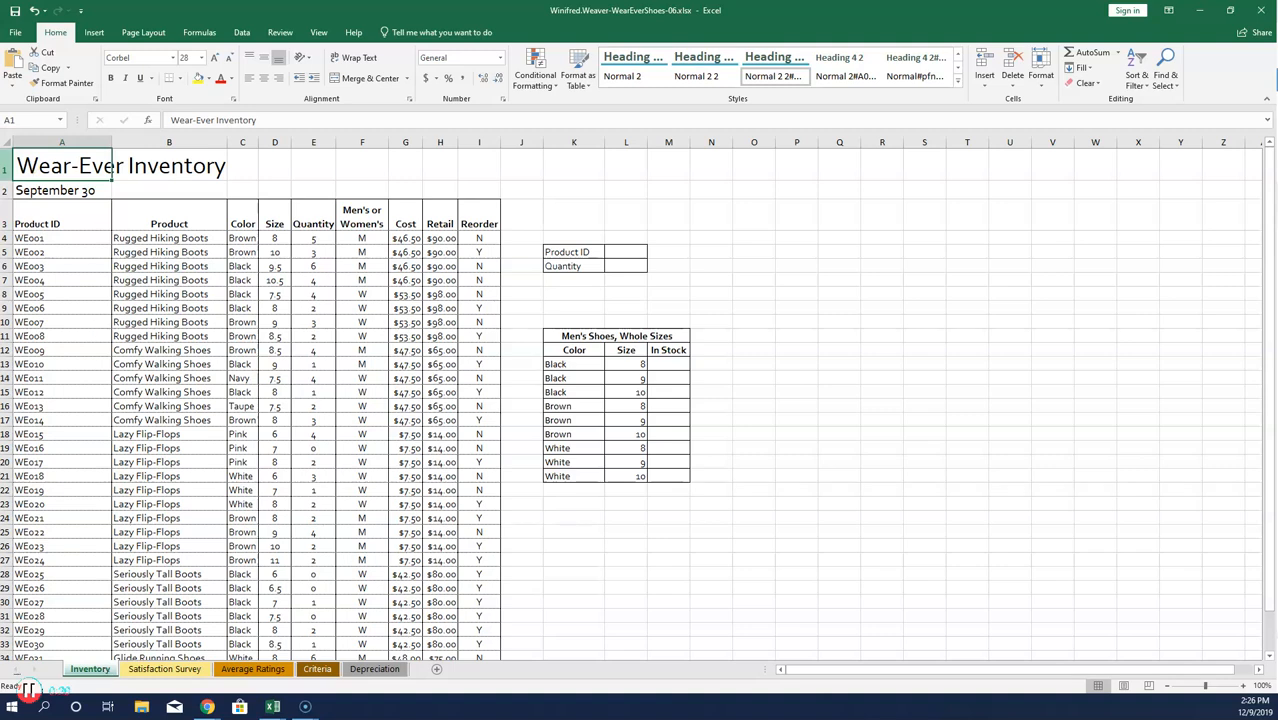
{"action": "left_click", "coordinate": [40, 224]}
{"action": "left_click_drag", "start_coordinate": [40, 224], "coordinate": [481, 633]}
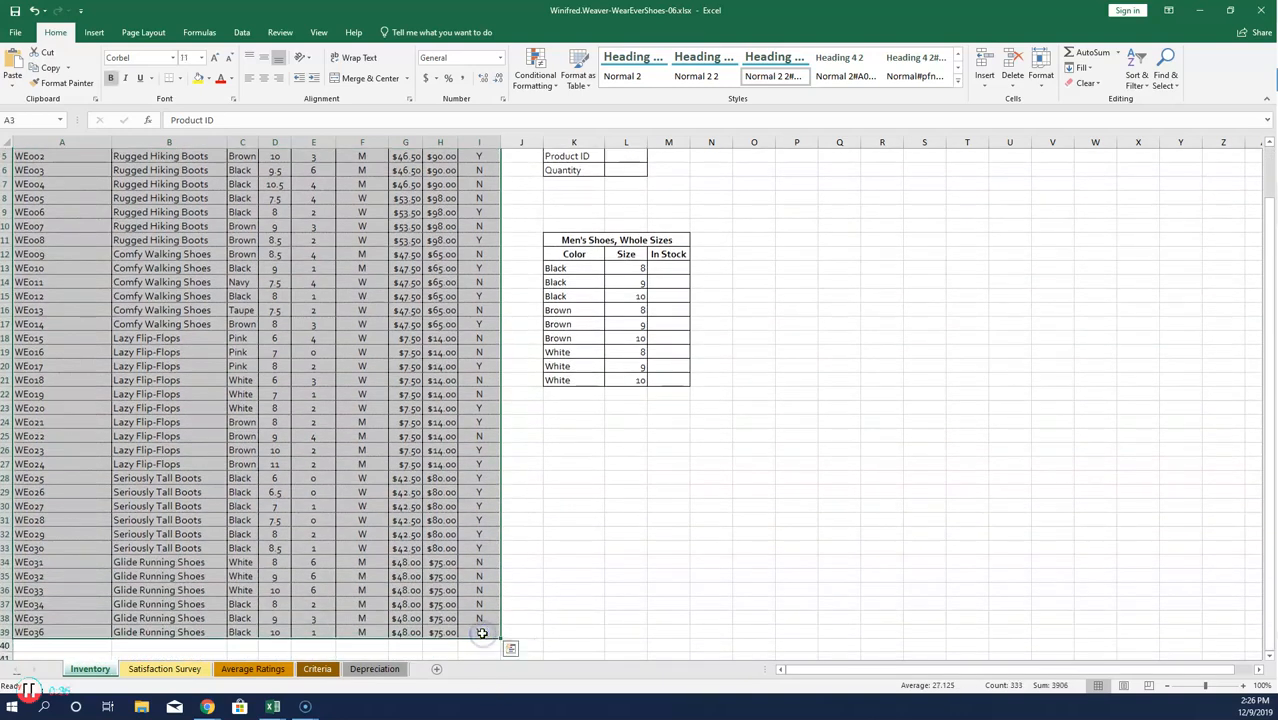
{"action": "left_click", "coordinate": [38, 120]}
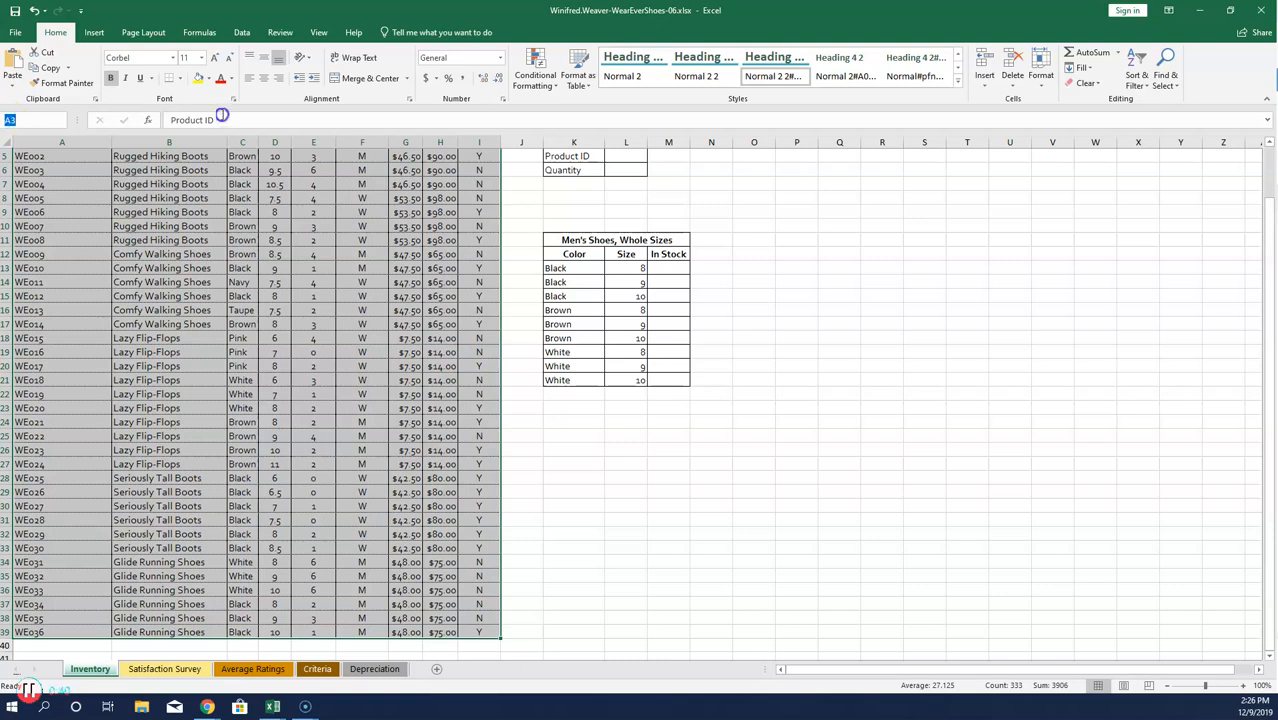
{"action": "type", "text": "Inventory"}
{"action": "key", "text": "Return"}
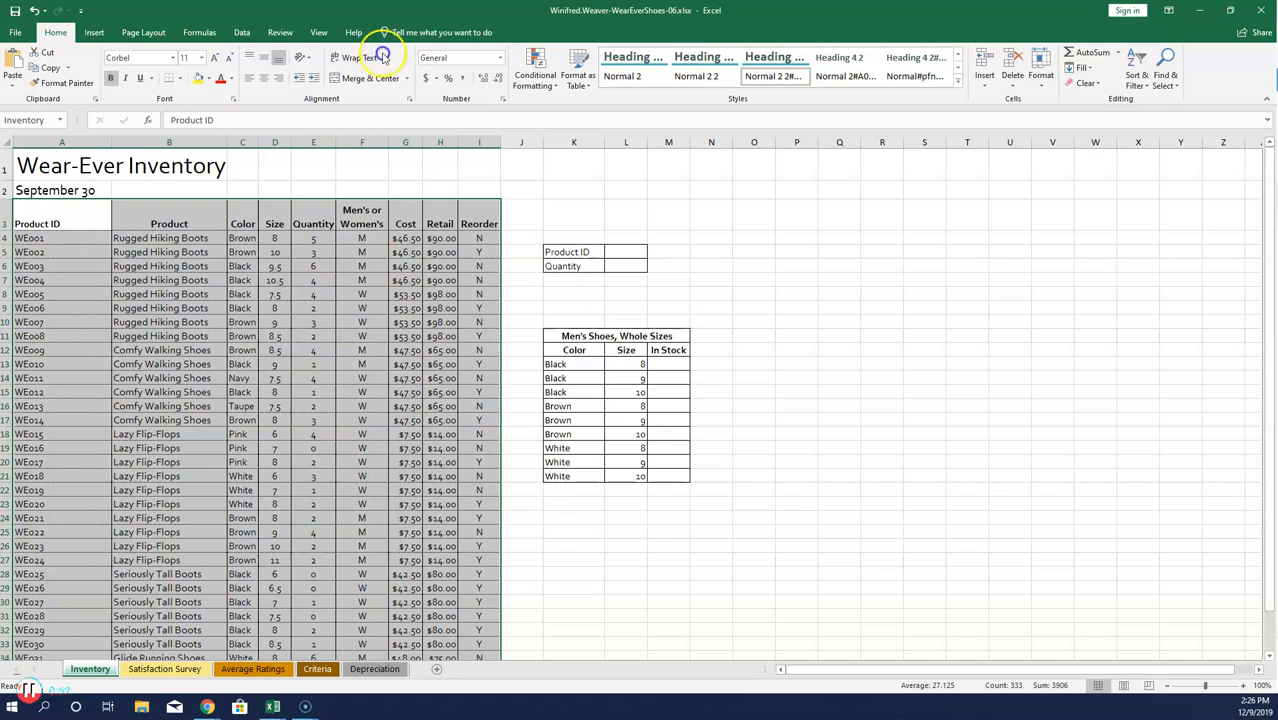
Step: Enter the product ID WE006 in cell L5
{"action": "left_click", "coordinate": [630, 249]}
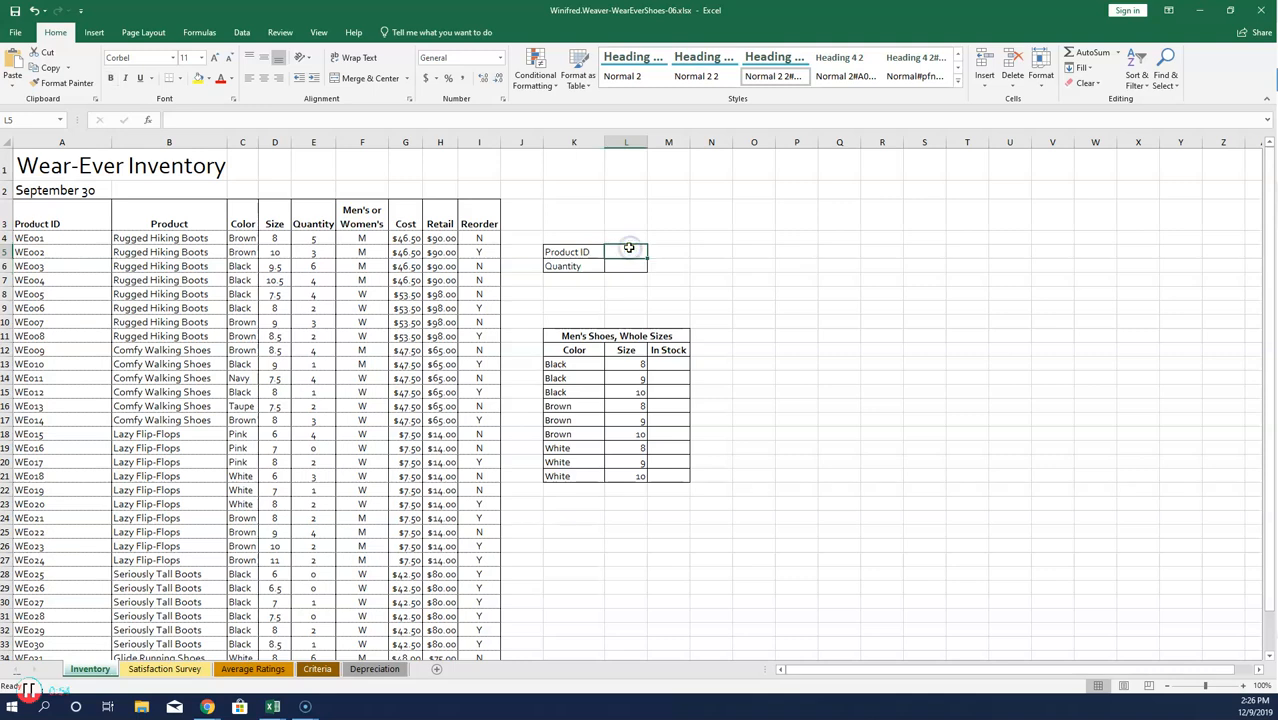
{"action": "type", "text": "WE006"}
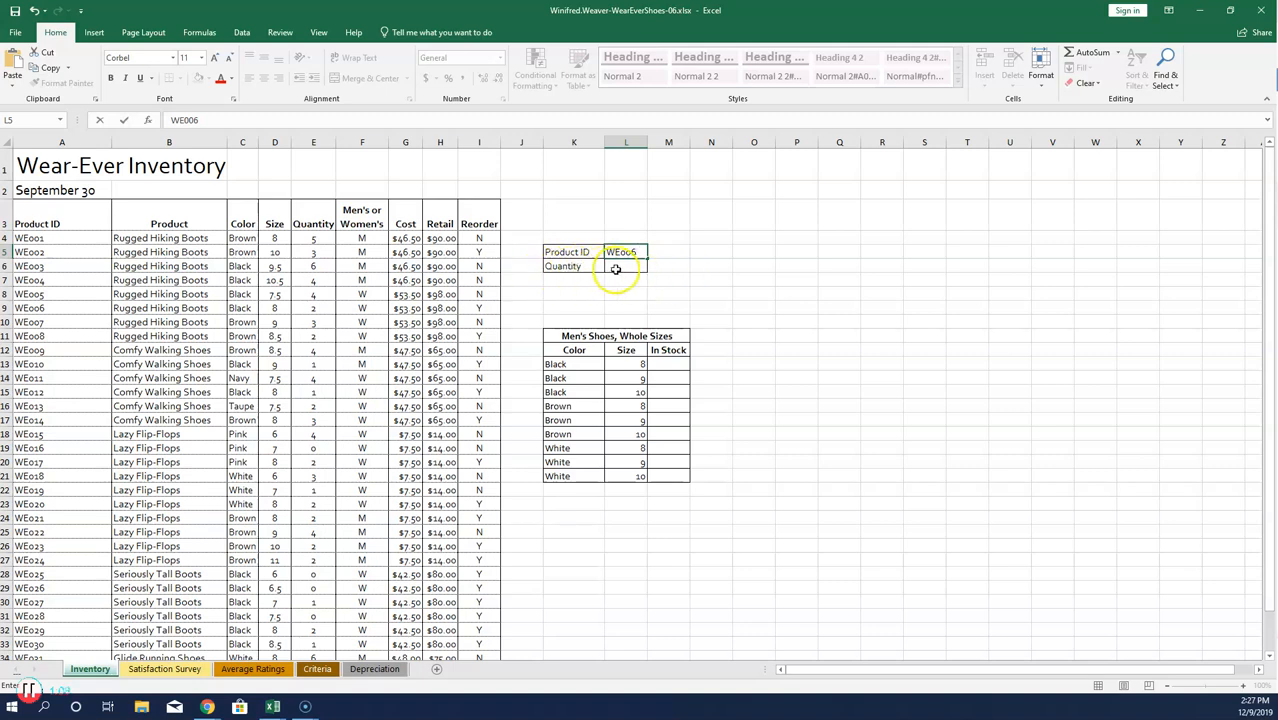
{"action": "left_click", "coordinate": [616, 269]}
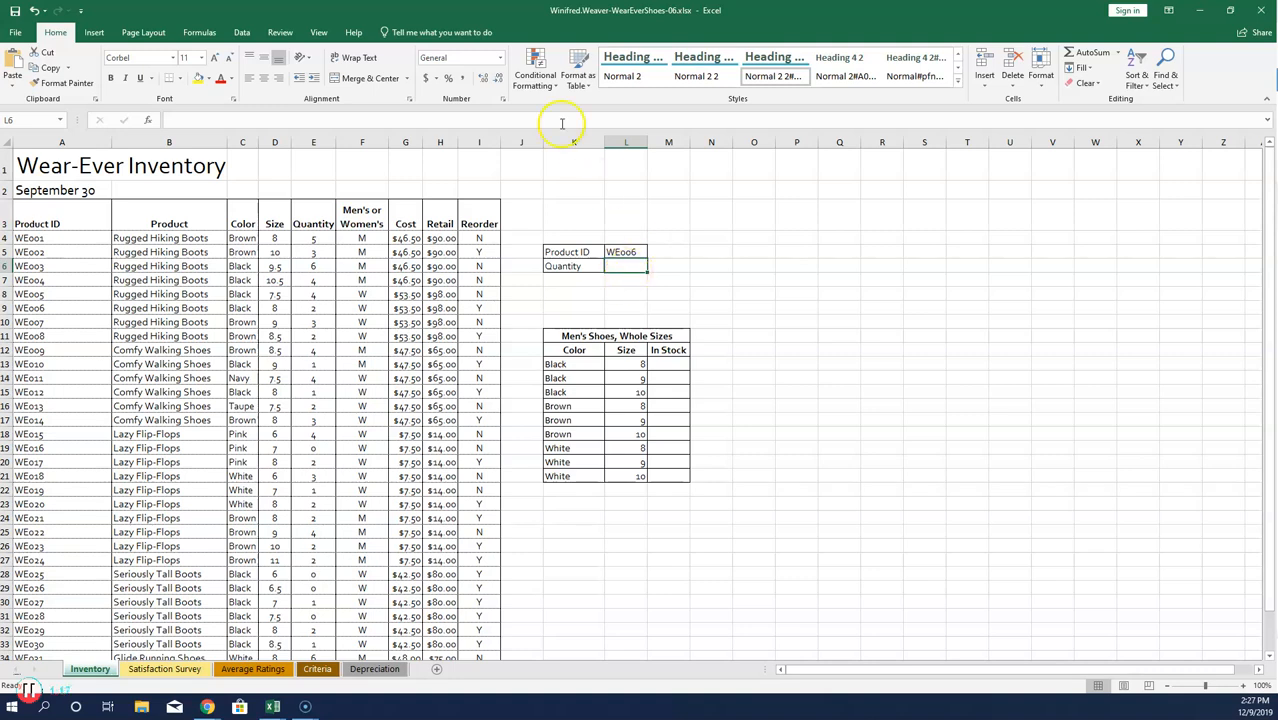
Step: Start an INDEX function in cell L6 using the array,row_num,column_num form, with the named range Inventory as its array
{"action": "left_click", "coordinate": [200, 37]}
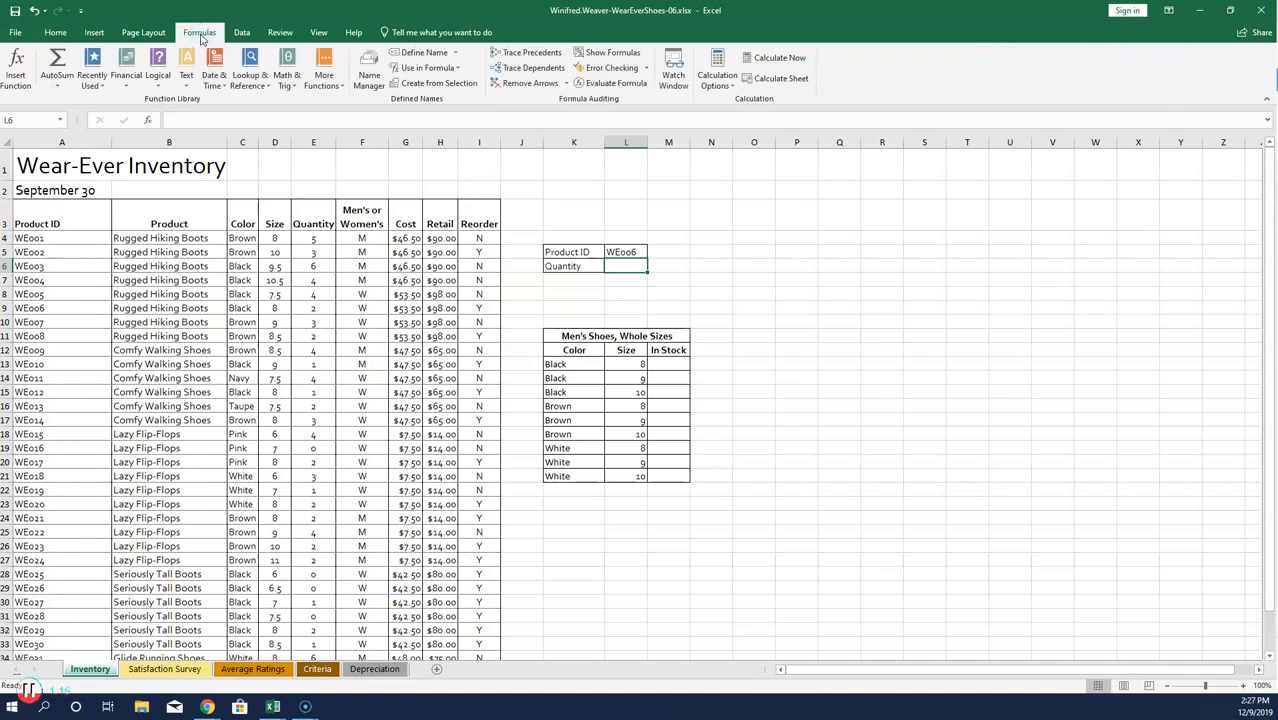
{"action": "left_click", "coordinate": [257, 80]}
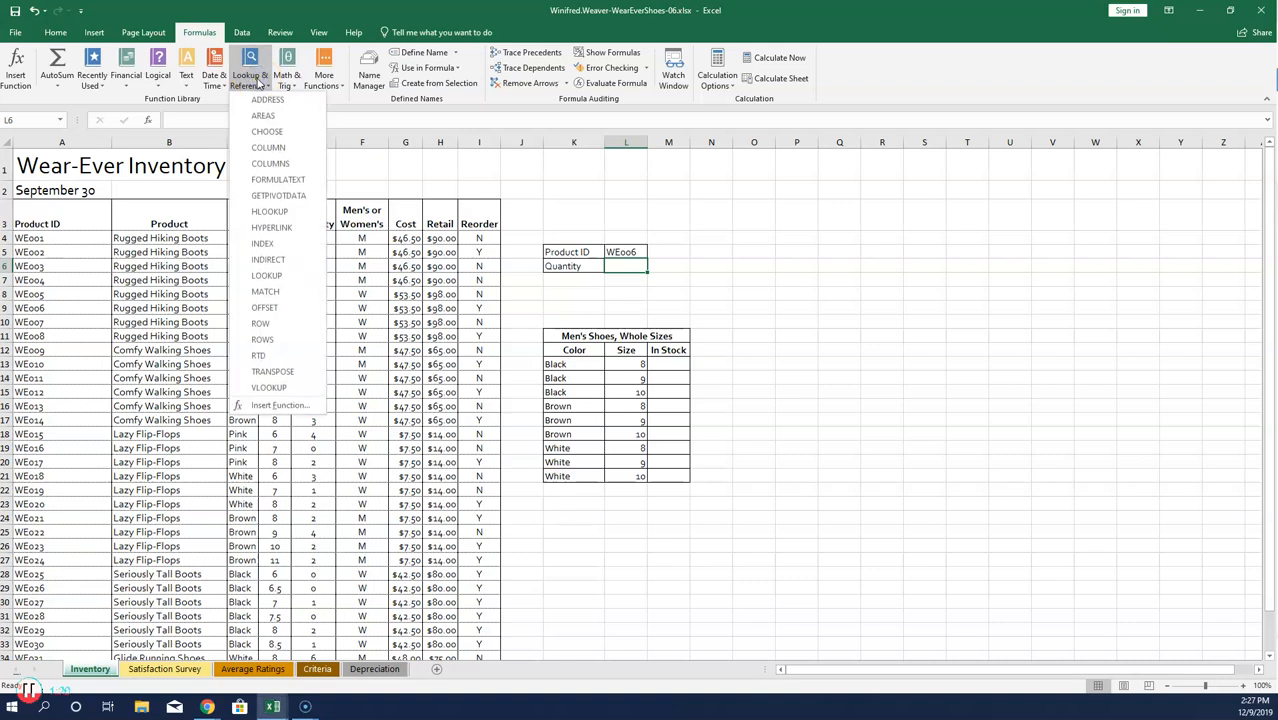
{"action": "left_click", "coordinate": [271, 245]}
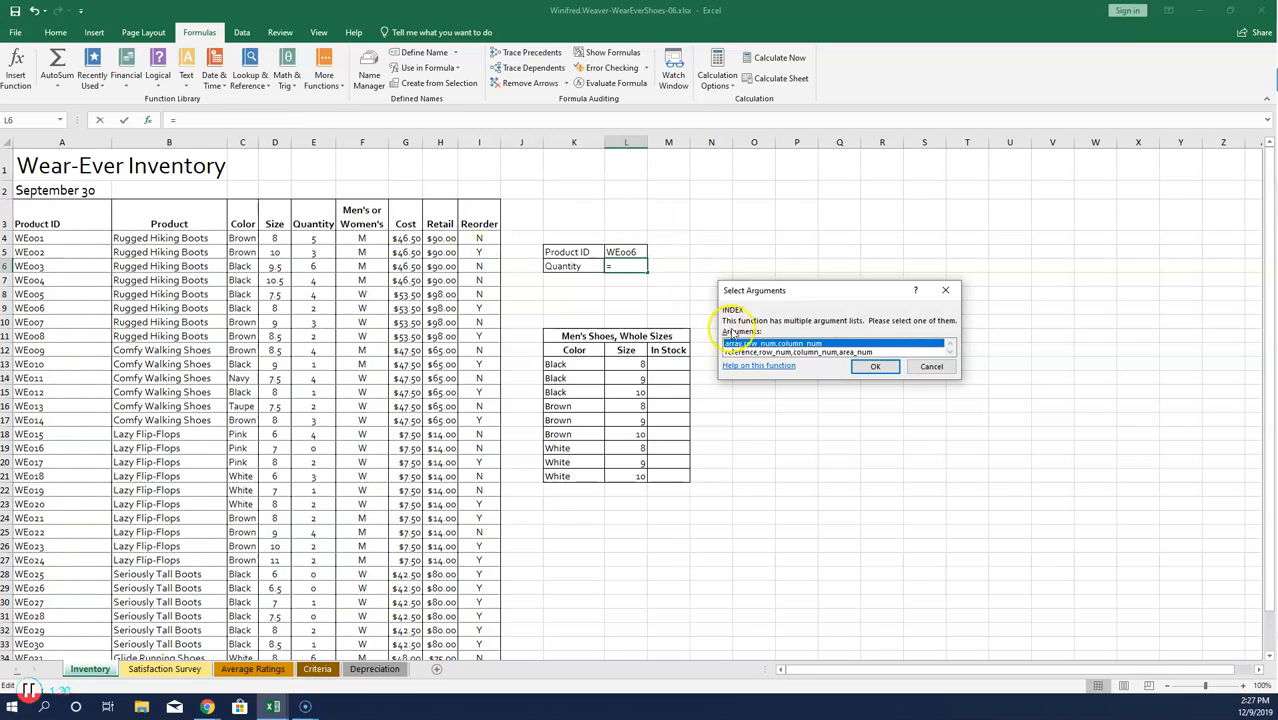
{"action": "left_click", "coordinate": [876, 366]}
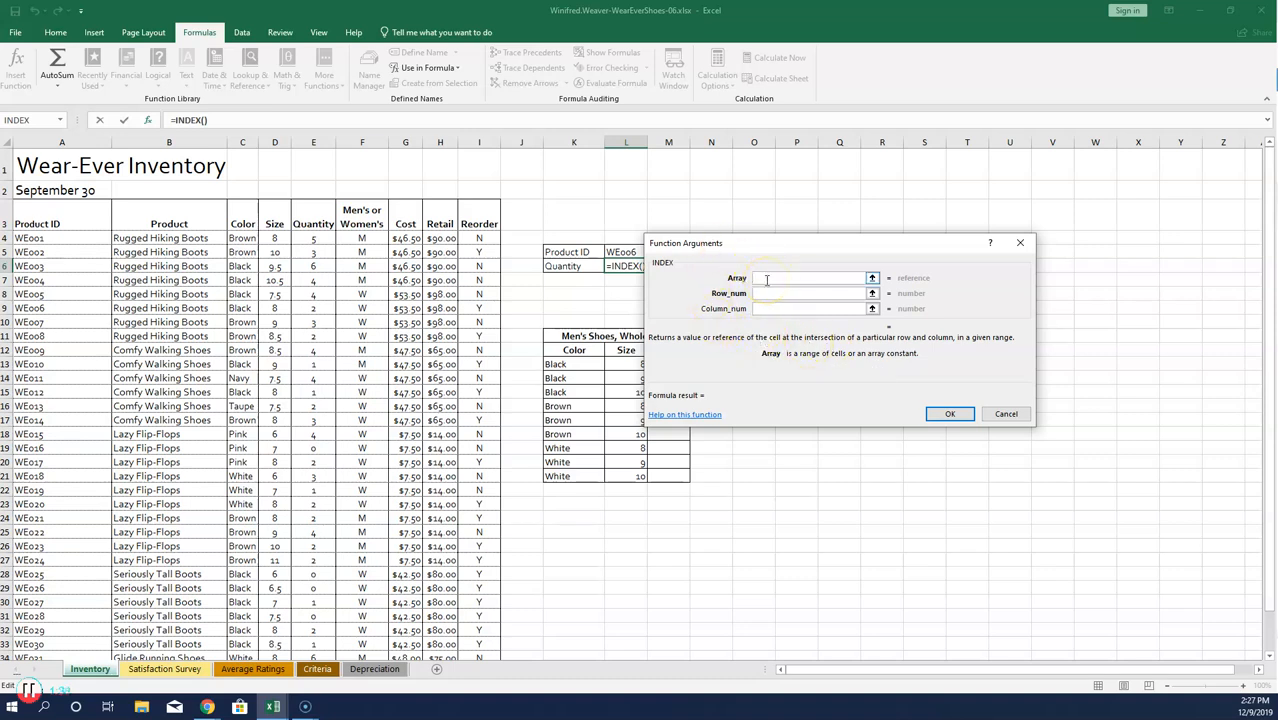
{"action": "key", "text": "F3"}
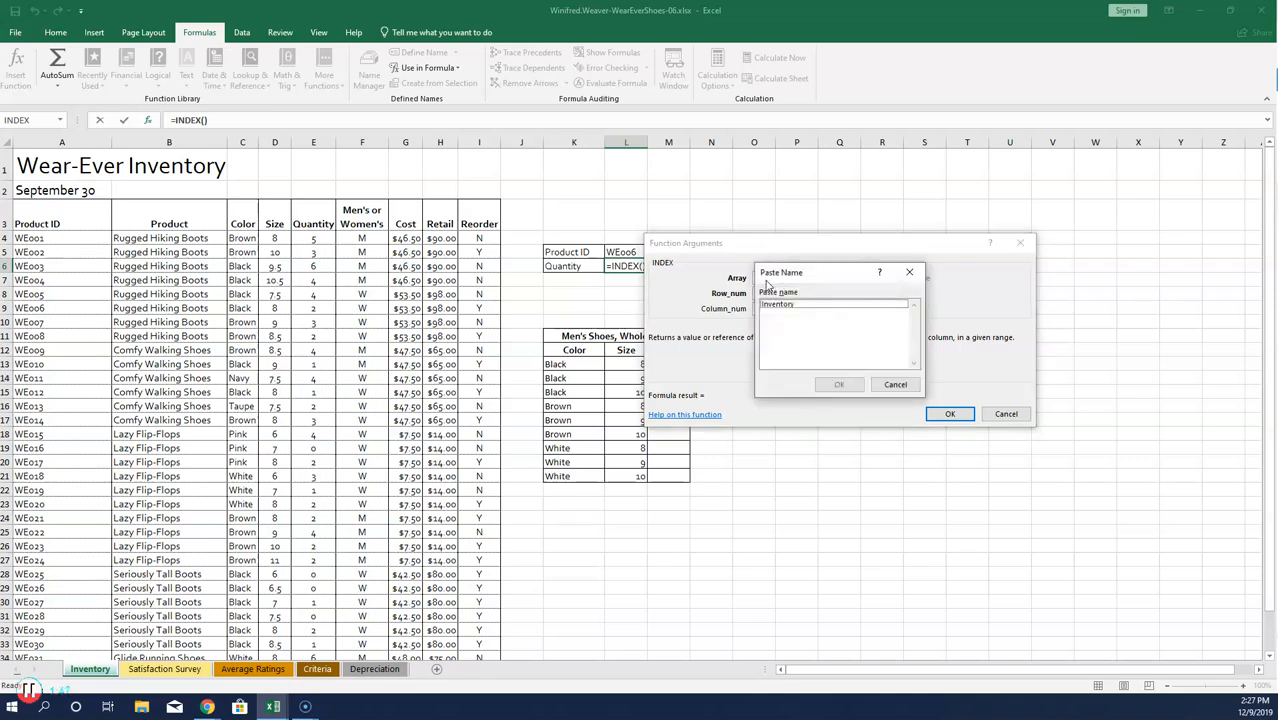
{"action": "left_click", "coordinate": [778, 303]}
{"action": "left_click", "coordinate": [839, 385]}
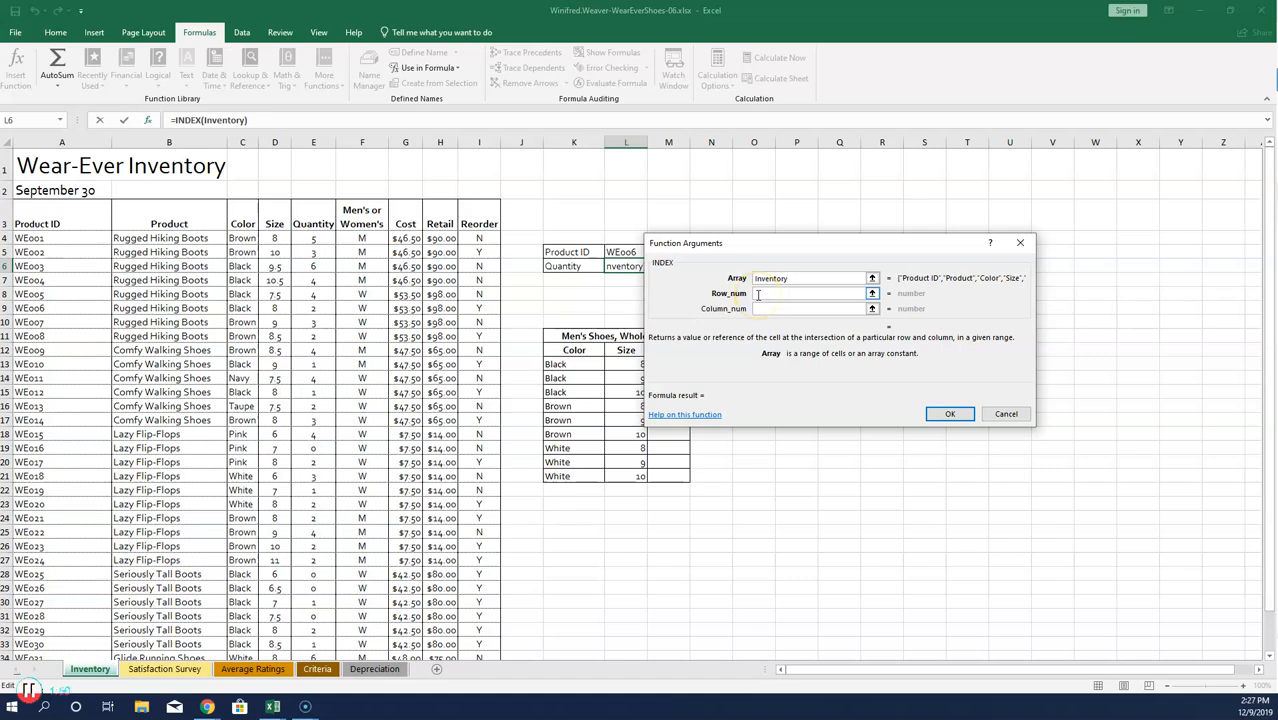
Step: Nest a MATCH function from the Lookup & Reference category in the Row_num argument of INDEX
{"action": "left_click", "coordinate": [758, 295]}
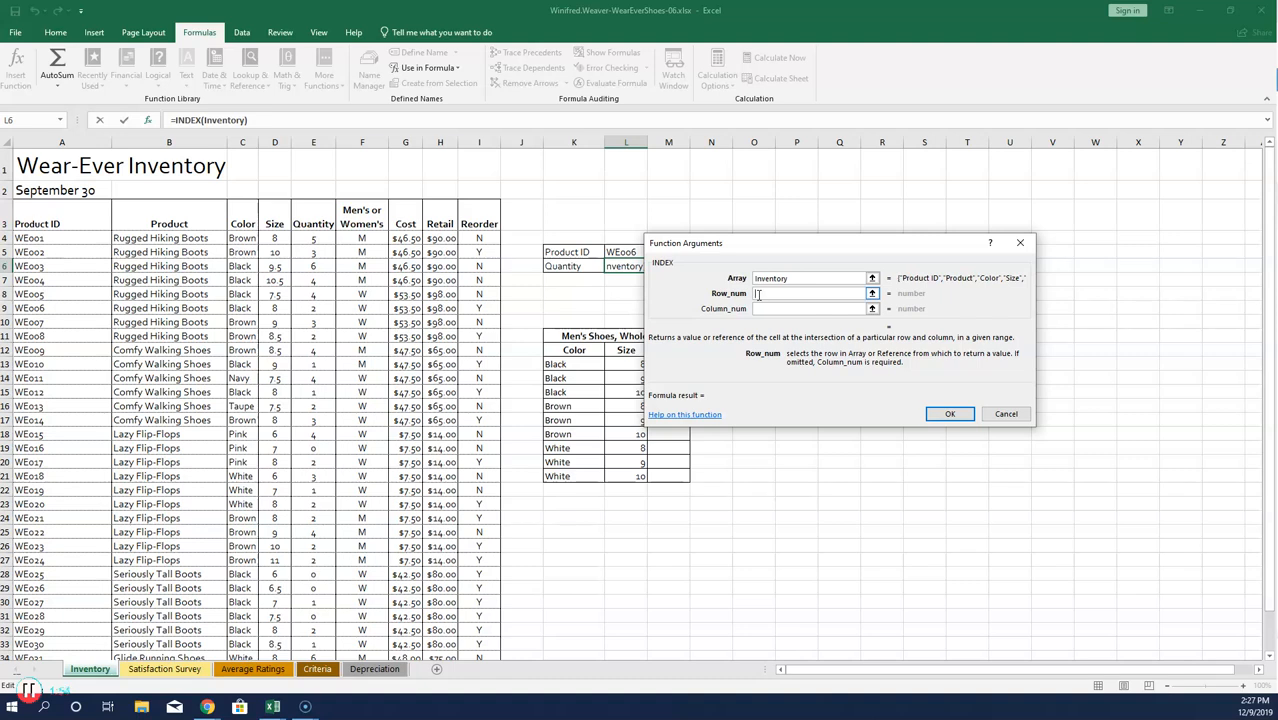
{"action": "left_click", "coordinate": [61, 120]}
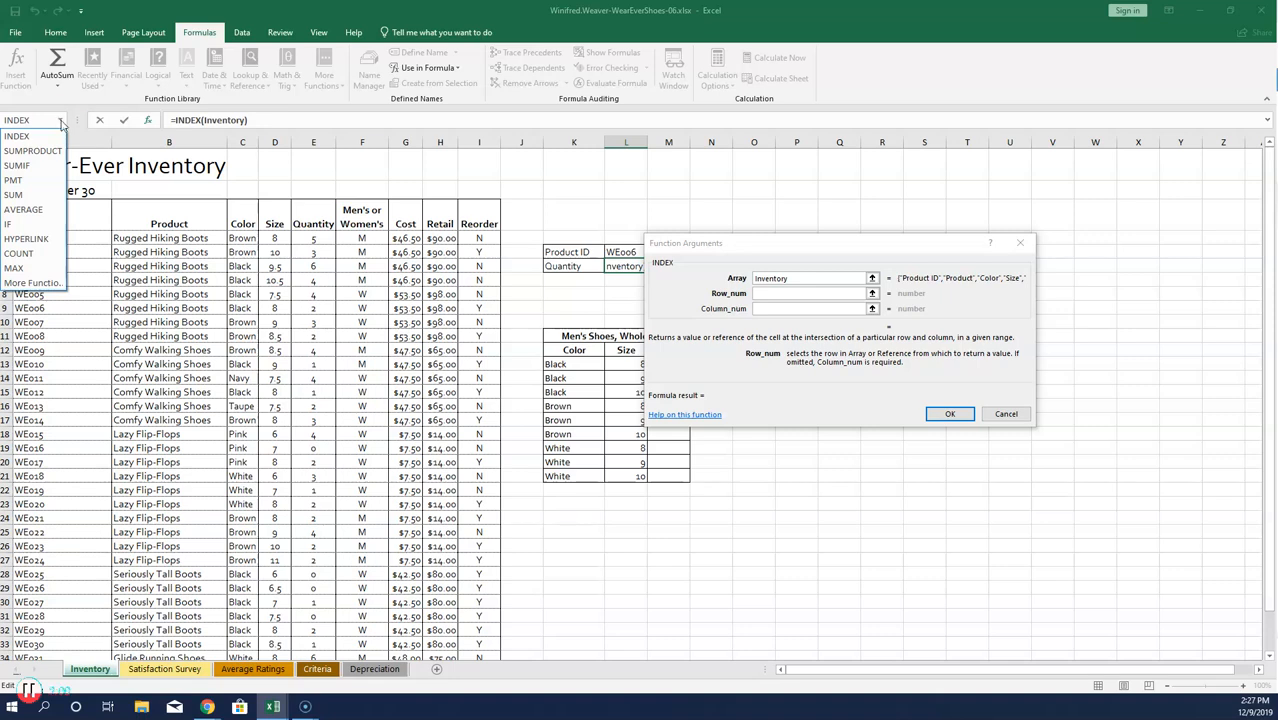
{"action": "left_click", "coordinate": [30, 284]}
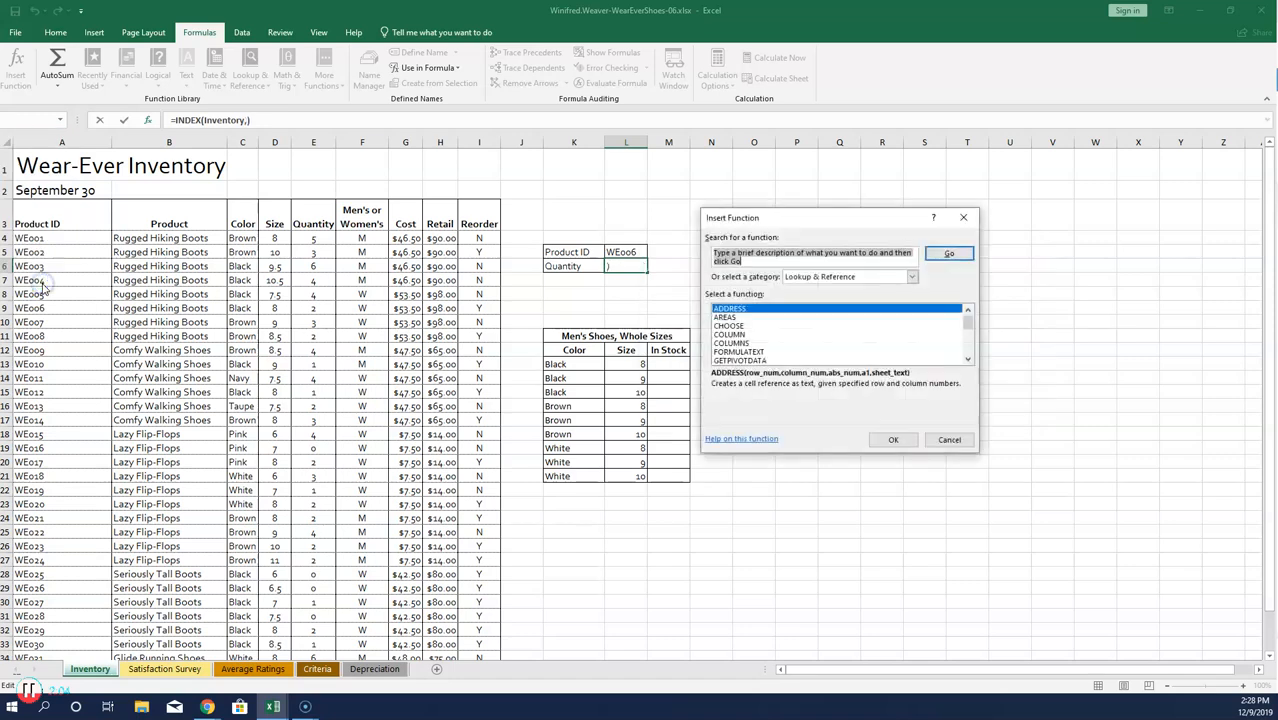
{"action": "scroll", "coordinate": [745, 327], "scroll_direction": "down", "scroll_amount": 1}
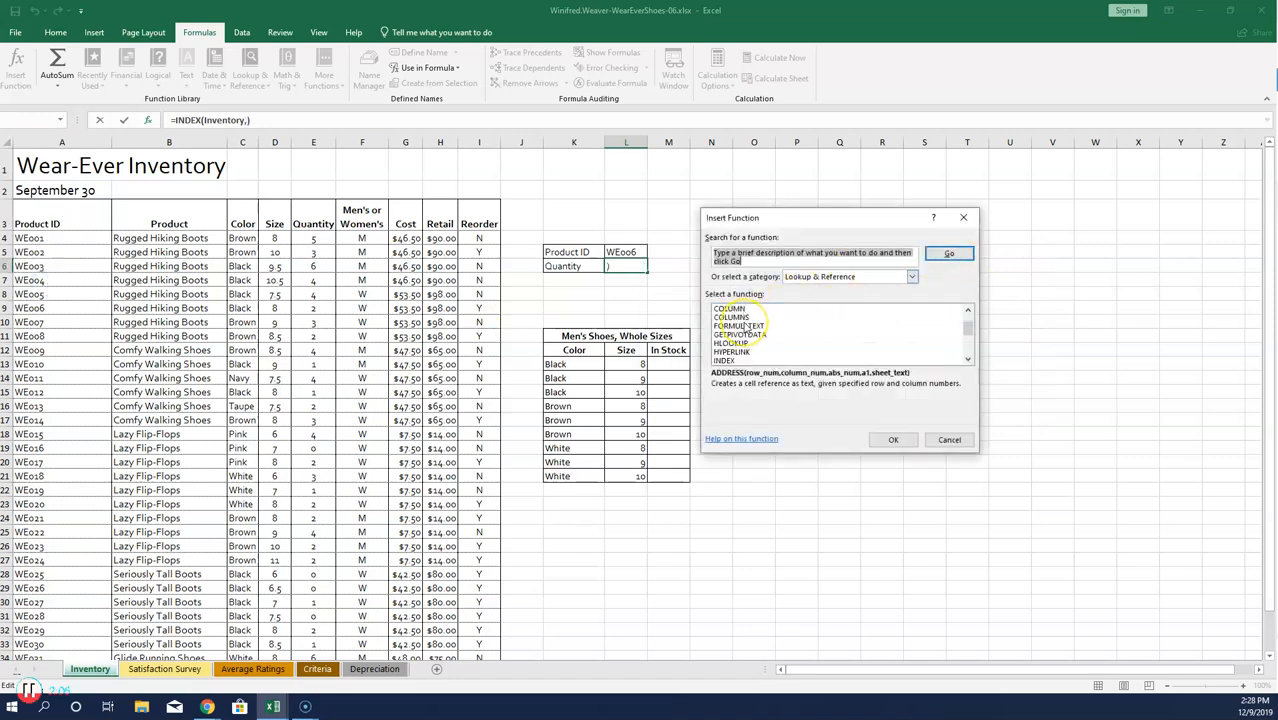
{"action": "scroll", "coordinate": [745, 330], "scroll_direction": "down", "scroll_amount": 1}
{"action": "left_click", "coordinate": [738, 360]}
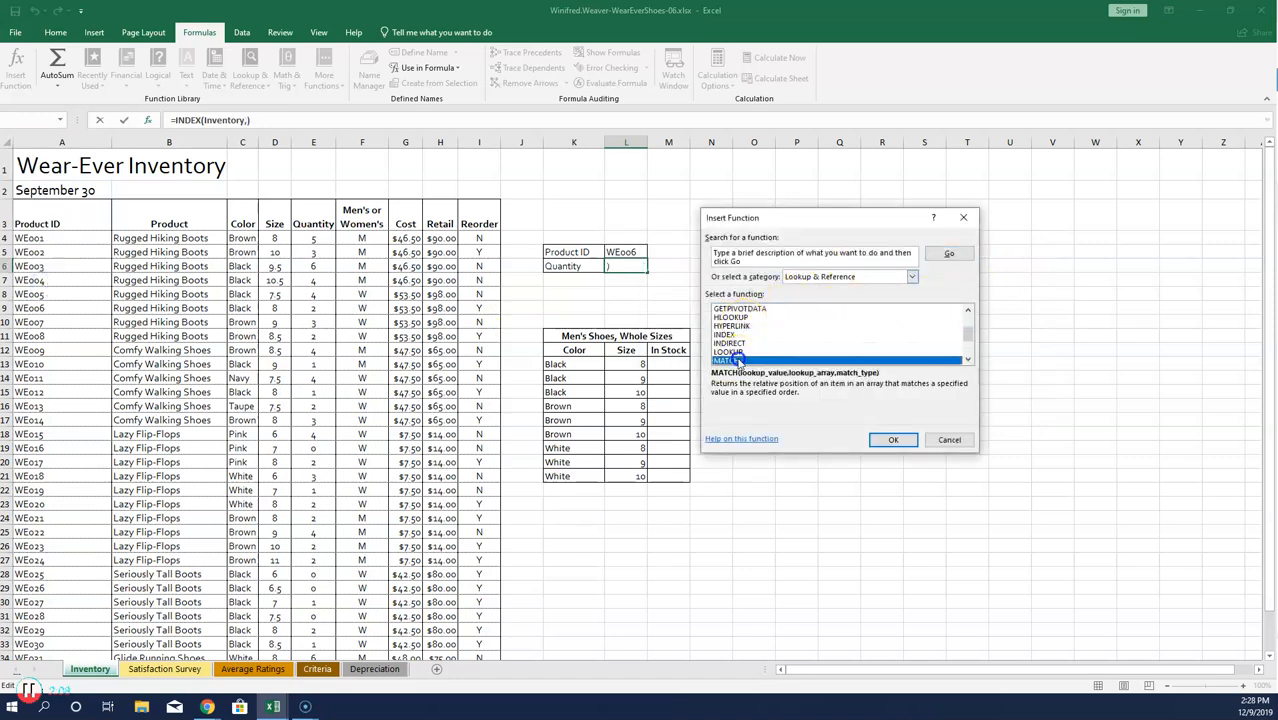
{"action": "left_click", "coordinate": [893, 441]}
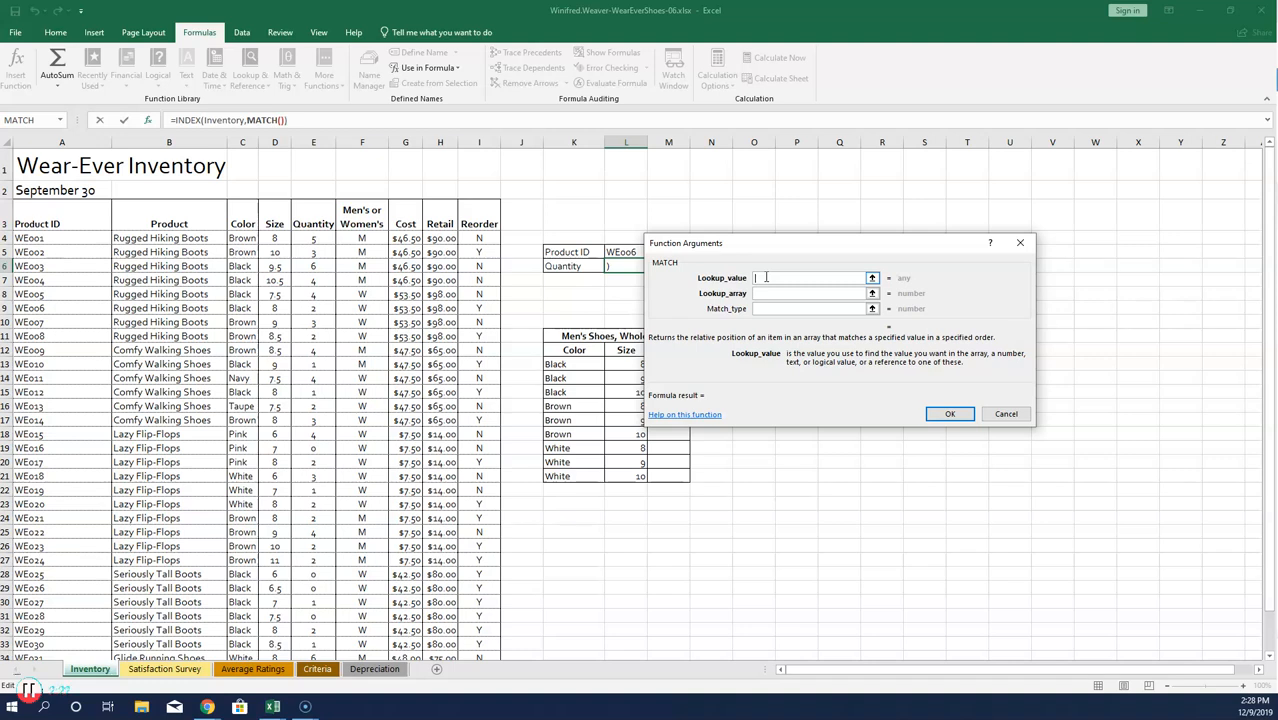
Step: Set the row MATCH arguments to lookup value L5, lookup array A3:A39 and match type 0
{"action": "left_click_drag", "start_coordinate": [787, 242], "coordinate": [947, 251]}
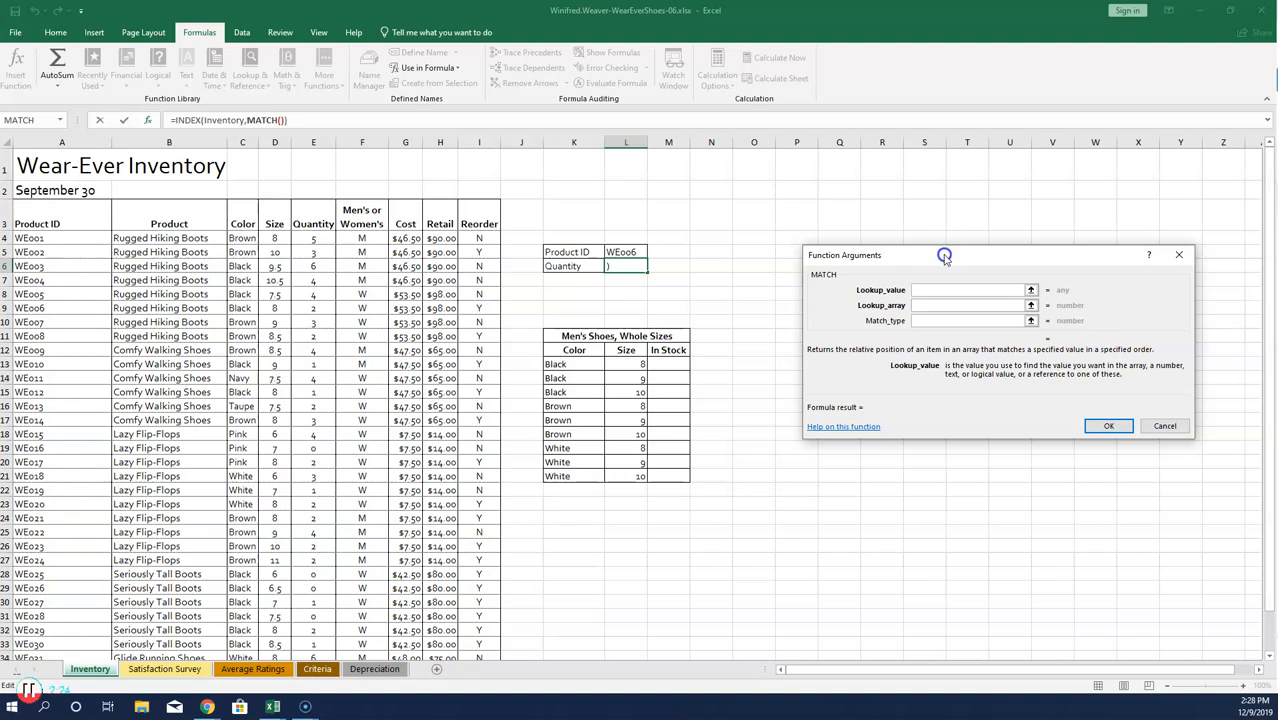
{"action": "left_click", "coordinate": [619, 251]}
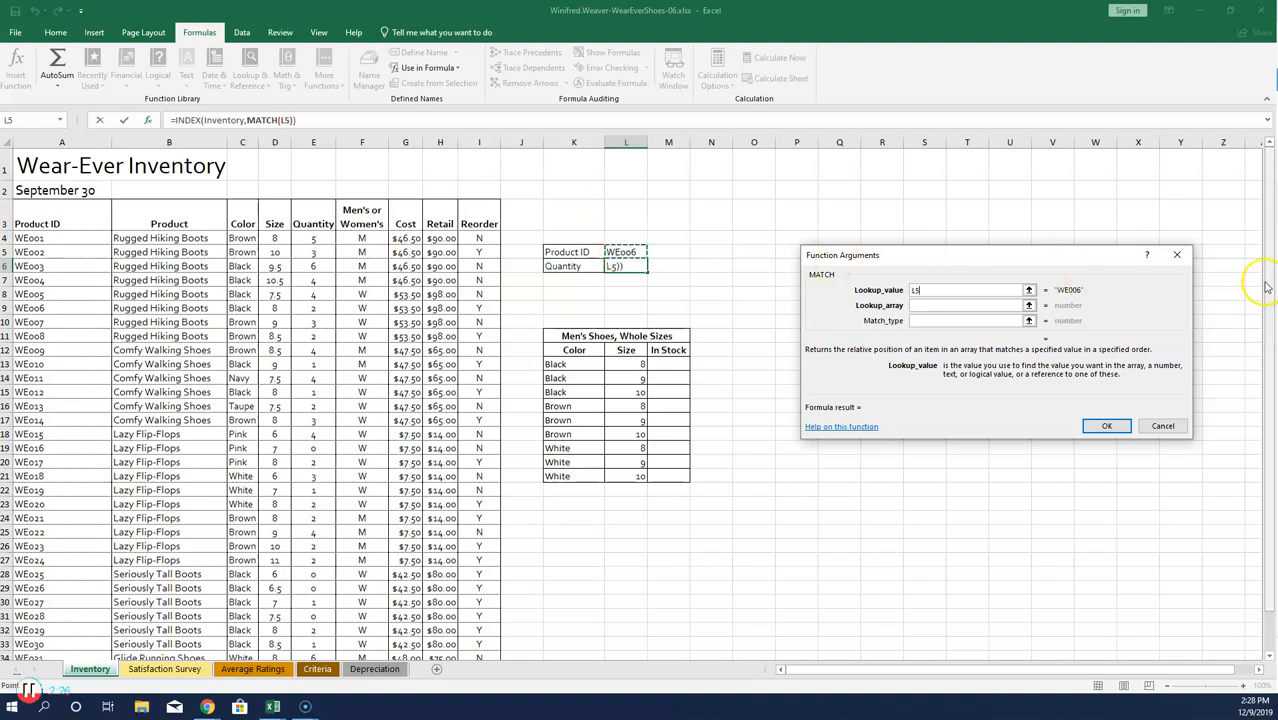
{"action": "left_click", "coordinate": [944, 305]}
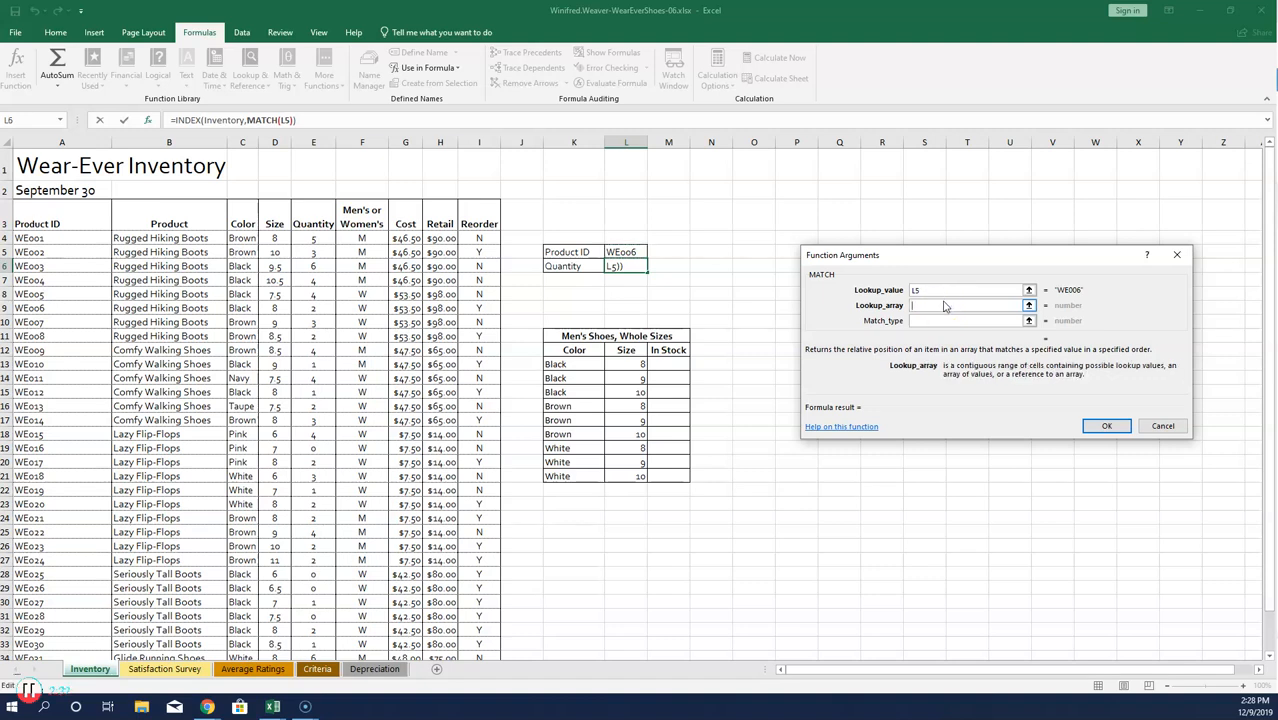
{"action": "left_click", "coordinate": [67, 216]}
{"action": "left_click_drag", "start_coordinate": [67, 216], "coordinate": [78, 545]}
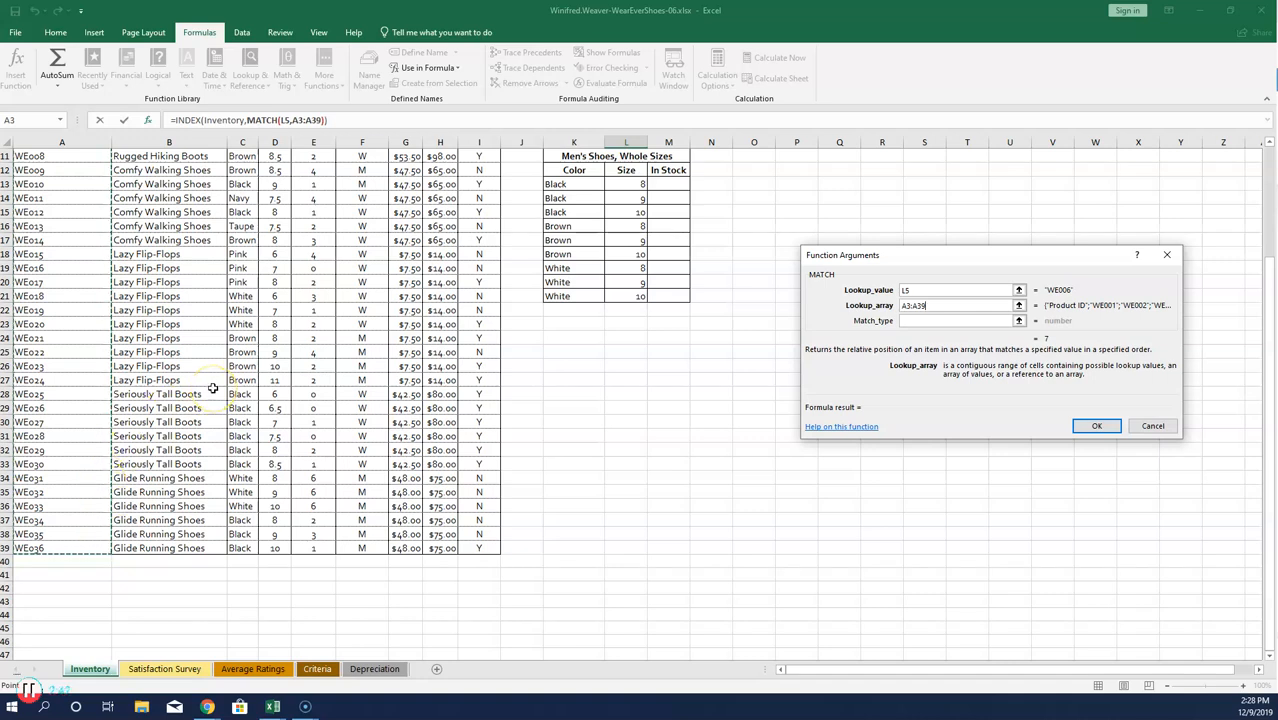
{"action": "left_click", "coordinate": [915, 323]}
{"action": "type", "text": "0"}
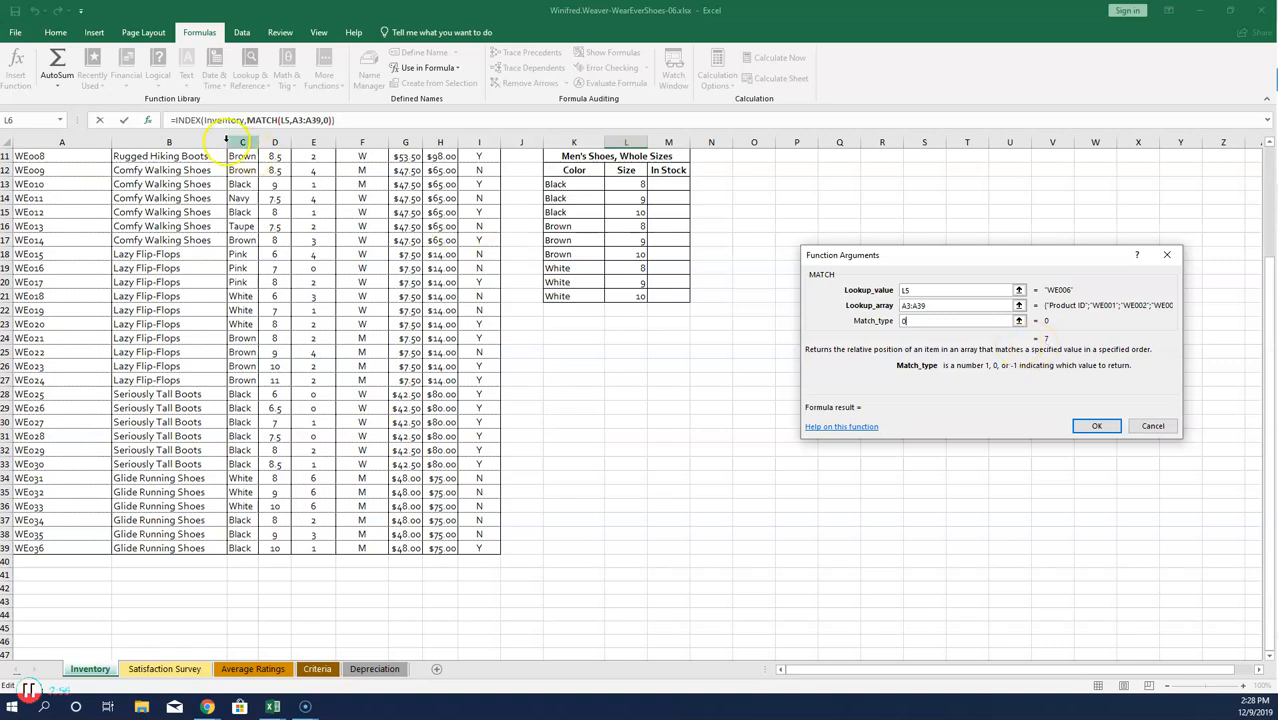
Step: Return to the INDEX arguments, keeping the array,row_num,column_num form, and nest a second MATCH function in Column_num
{"action": "left_click", "coordinate": [190, 120]}
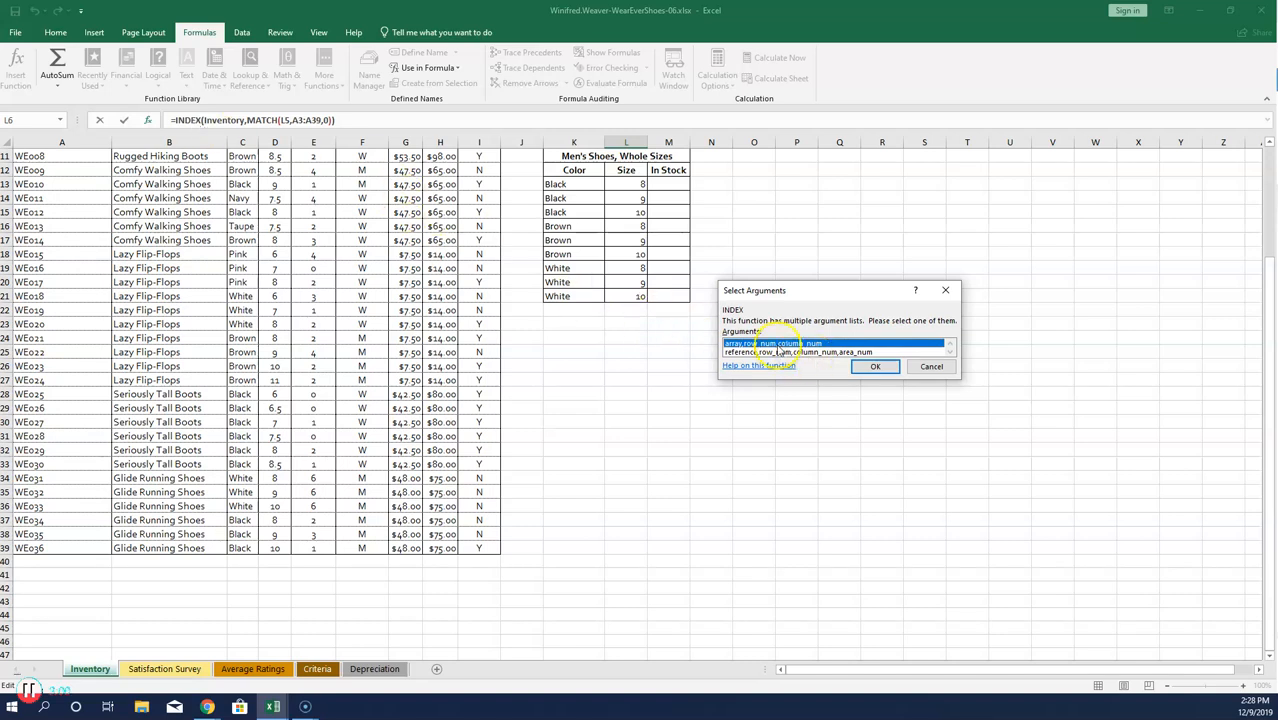
{"action": "left_click", "coordinate": [873, 367]}
{"action": "left_click", "coordinate": [921, 324]}
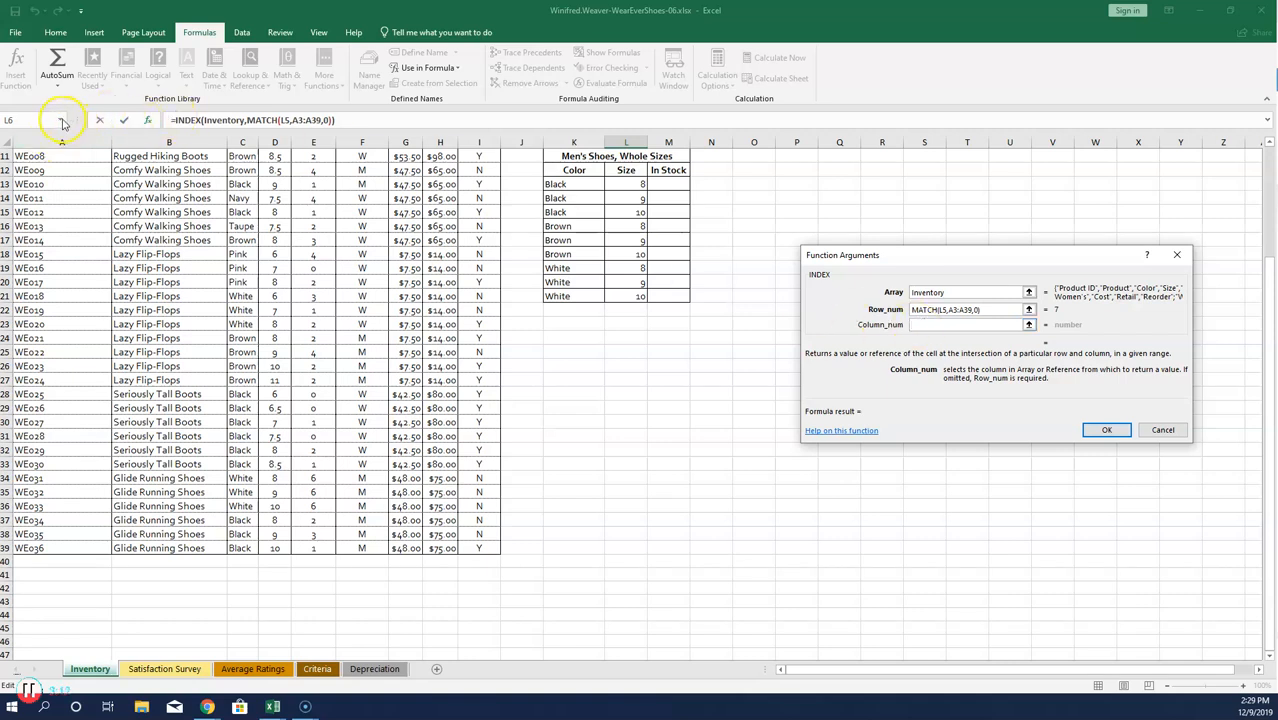
{"action": "left_click", "coordinate": [62, 122]}
{"action": "left_click", "coordinate": [44, 134]}
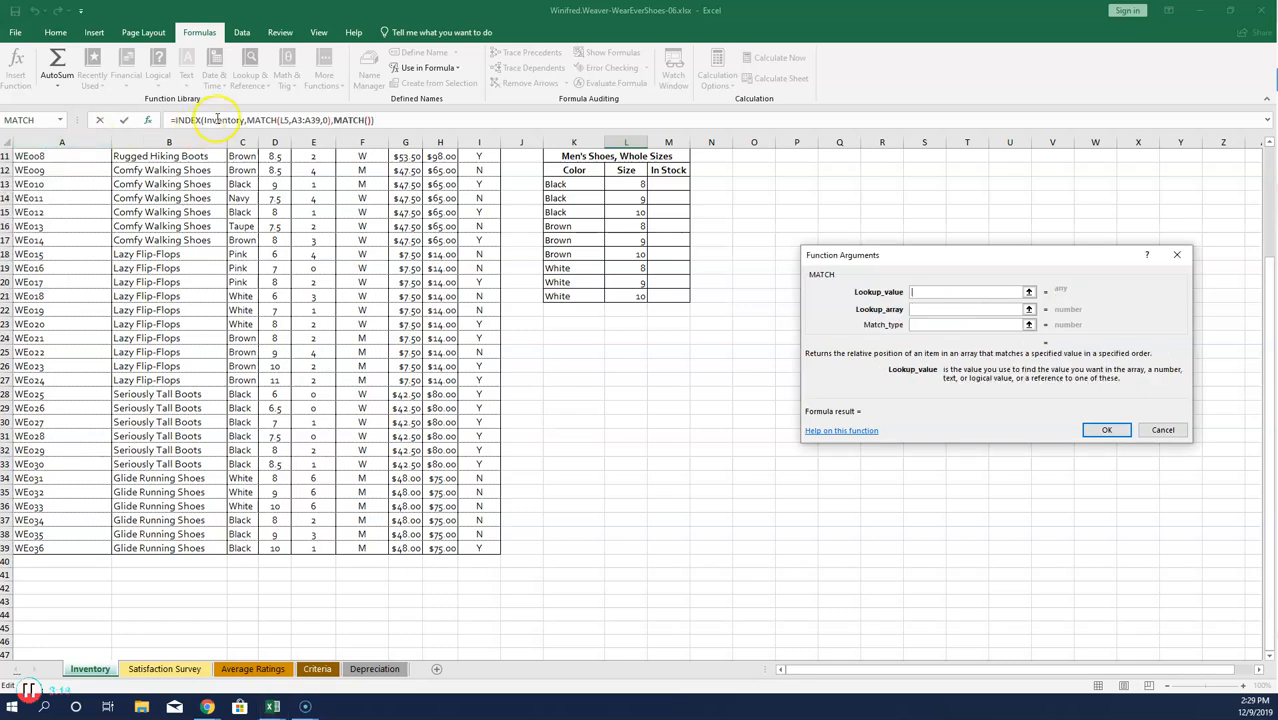
Step: Set the column MATCH arguments to lookup value "quantity", lookup array A3:I3 and match type 0, and complete the formula
{"action": "left_click", "coordinate": [921, 291]}
{"action": "type", "text": "quantity"}
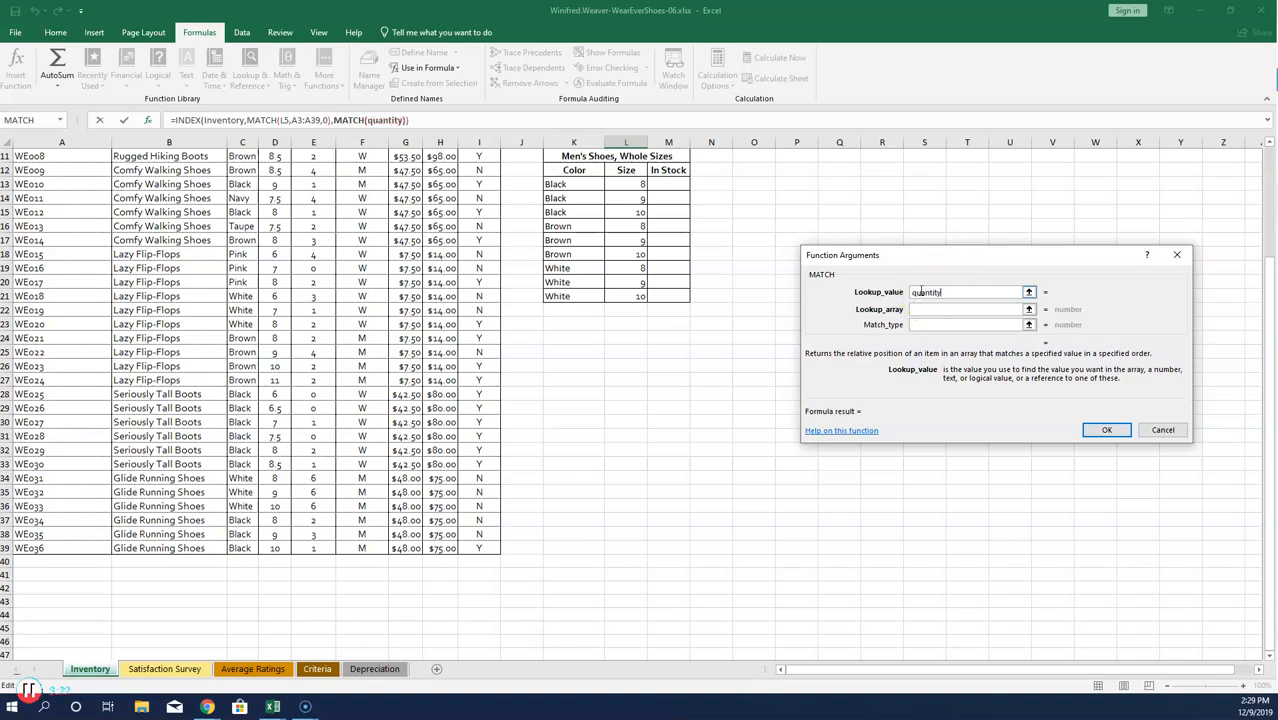
{"action": "left_click", "coordinate": [921, 309]}
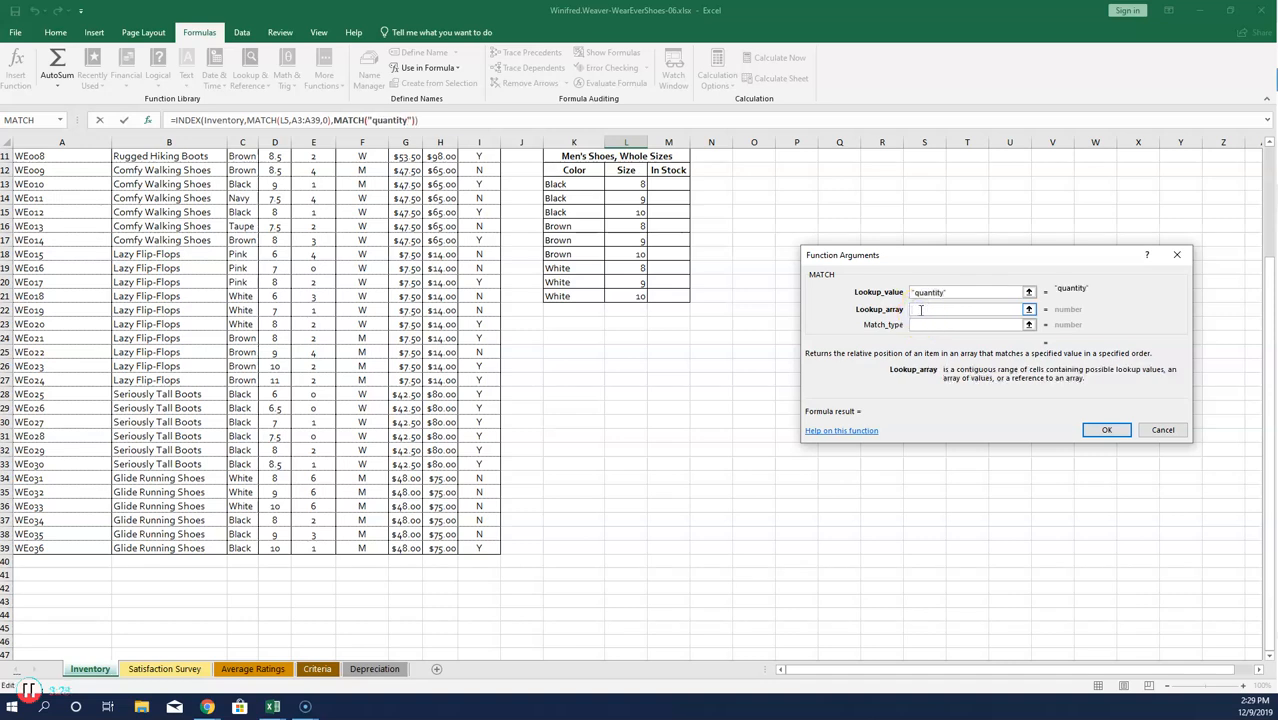
{"action": "scroll", "coordinate": [456, 356], "scroll_direction": "up", "scroll_amount": 4}
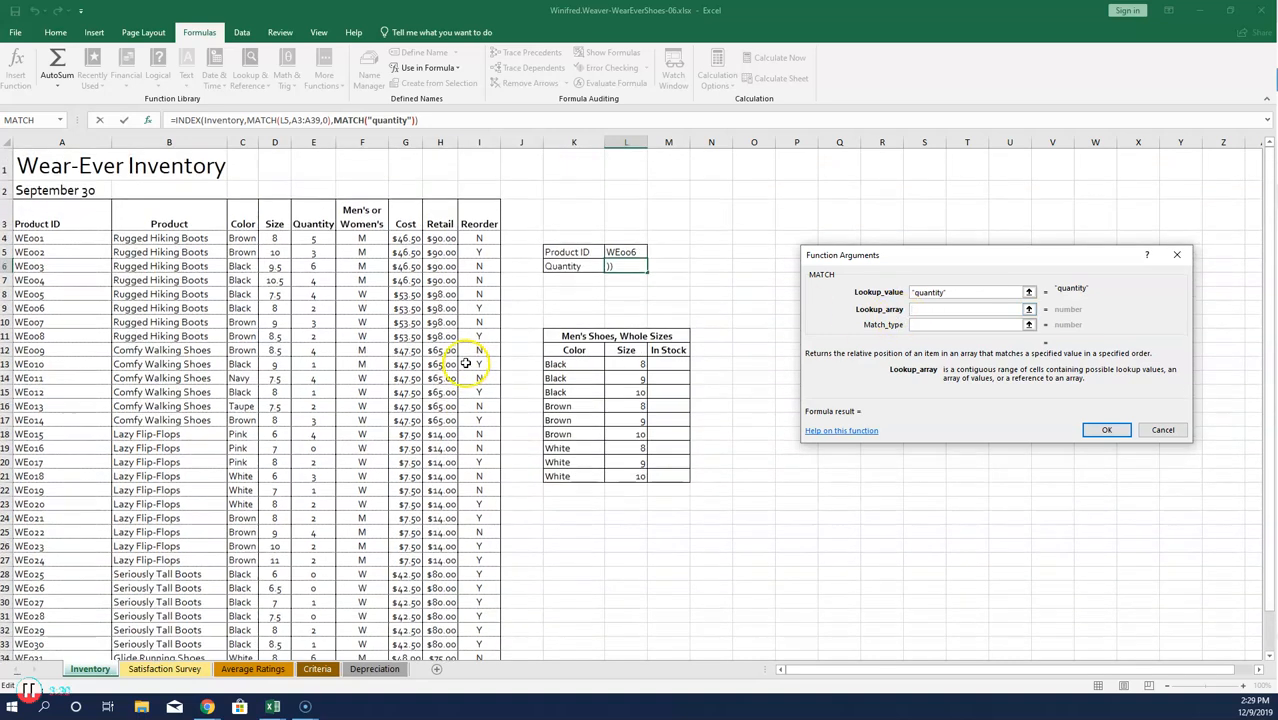
{"action": "left_click_drag", "start_coordinate": [58, 217], "coordinate": [474, 211]}
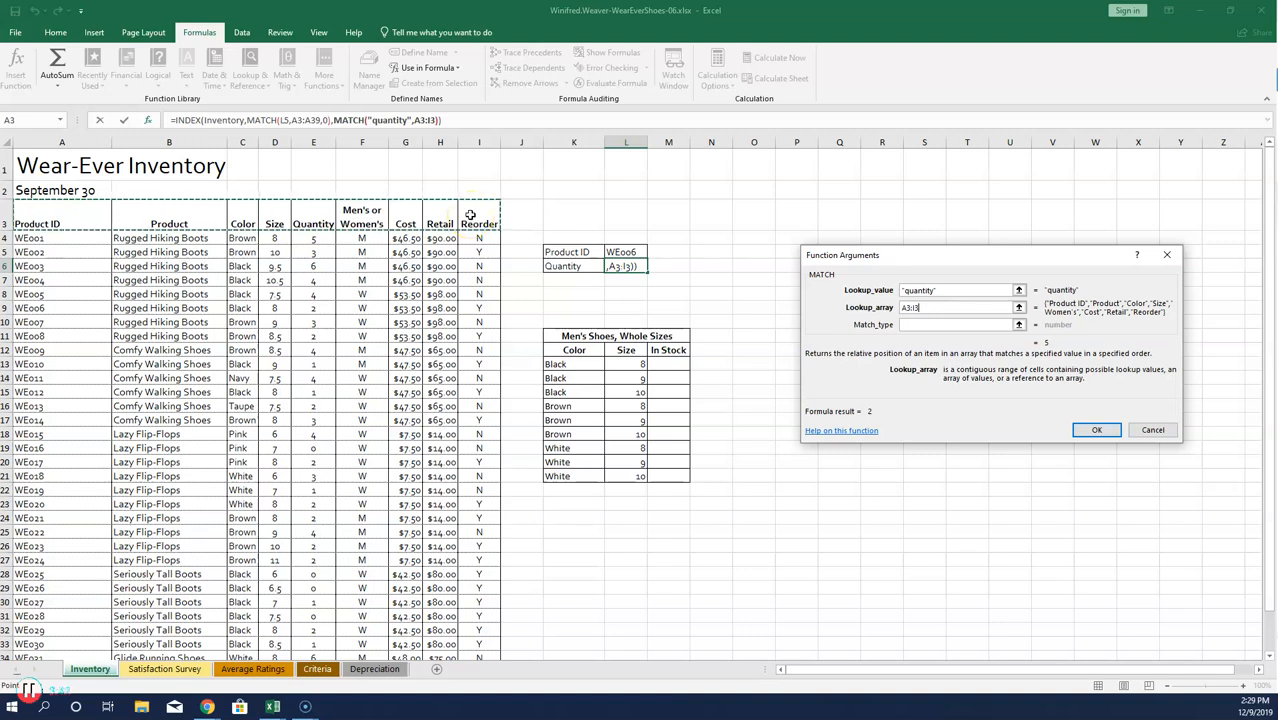
{"action": "left_click", "coordinate": [917, 325]}
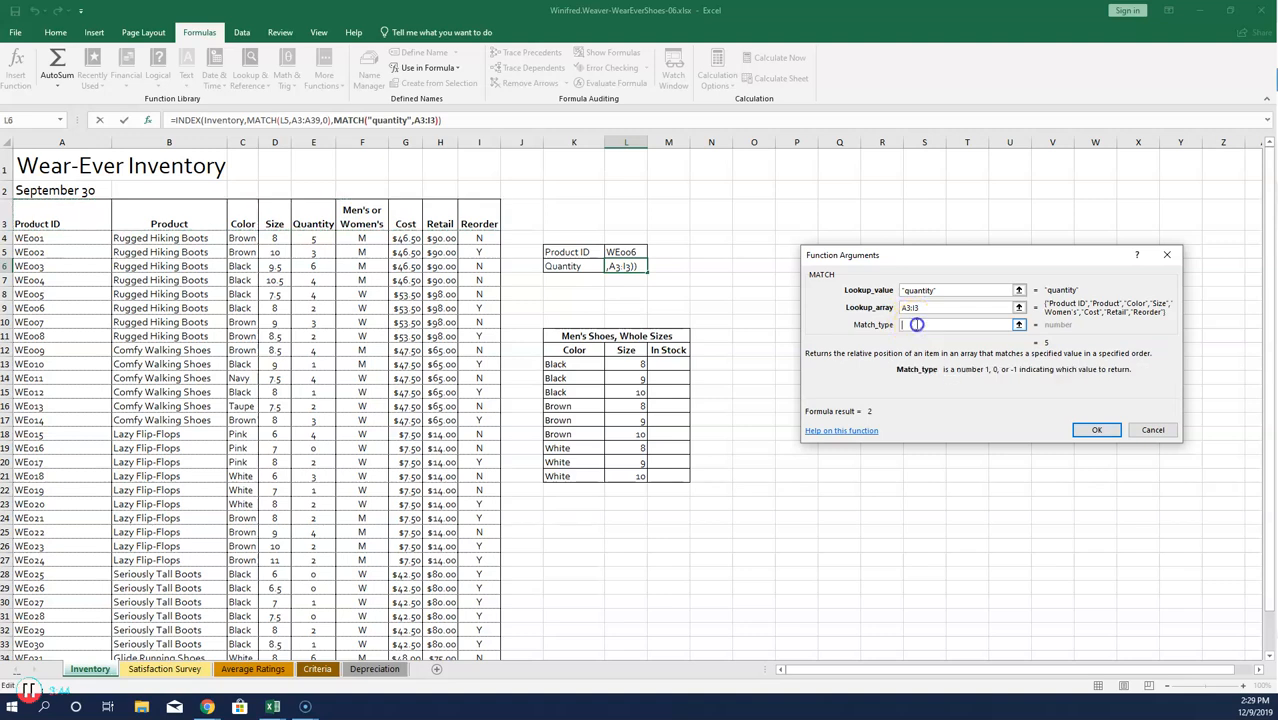
{"action": "type", "text": "0"}
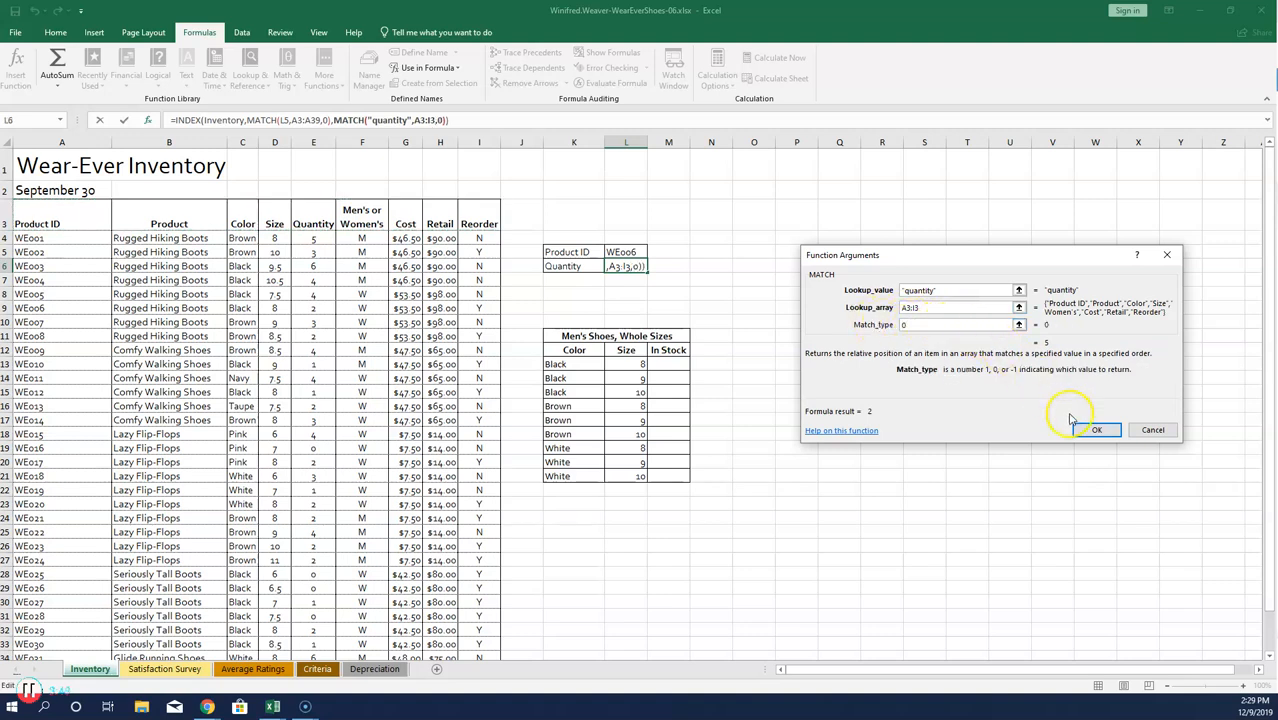
{"action": "left_click", "coordinate": [1096, 431]}
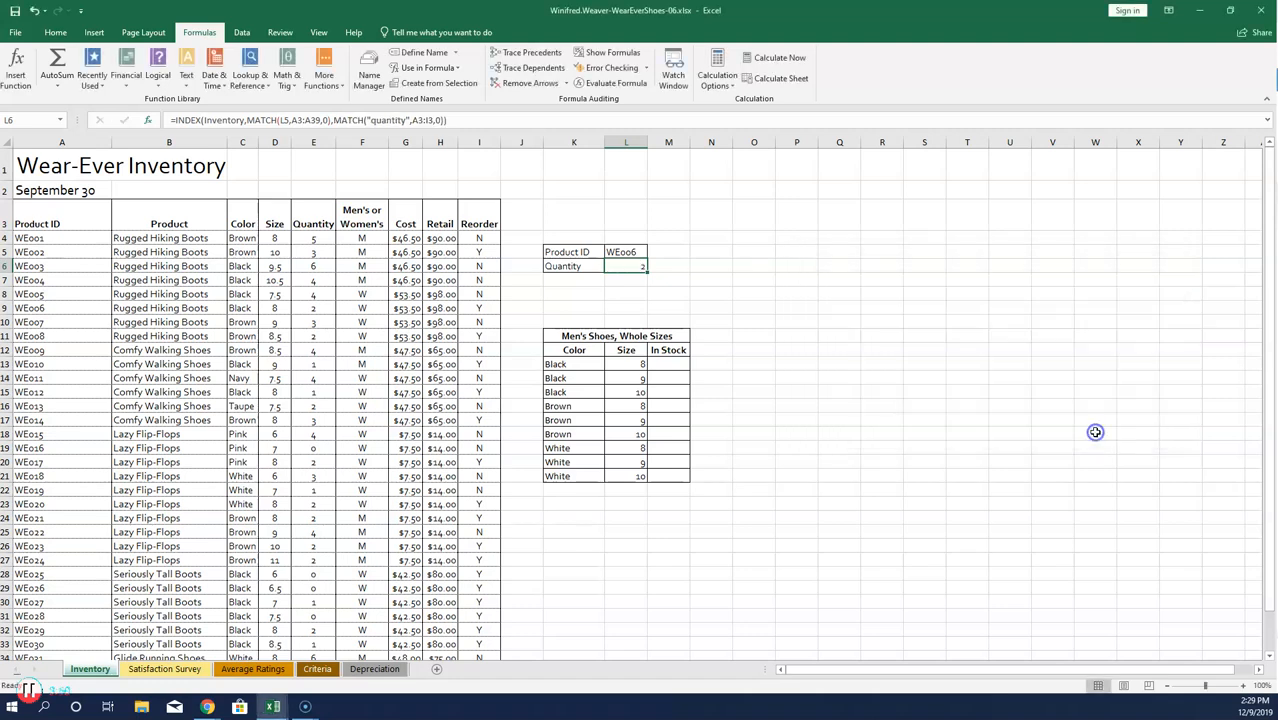
Step: Review the INDEX and MATCH formula in cell L6 and the product ID cell L5 that it refers to
{"action": "left_click", "coordinate": [262, 122]}
{"action": "left_click", "coordinate": [627, 252]}
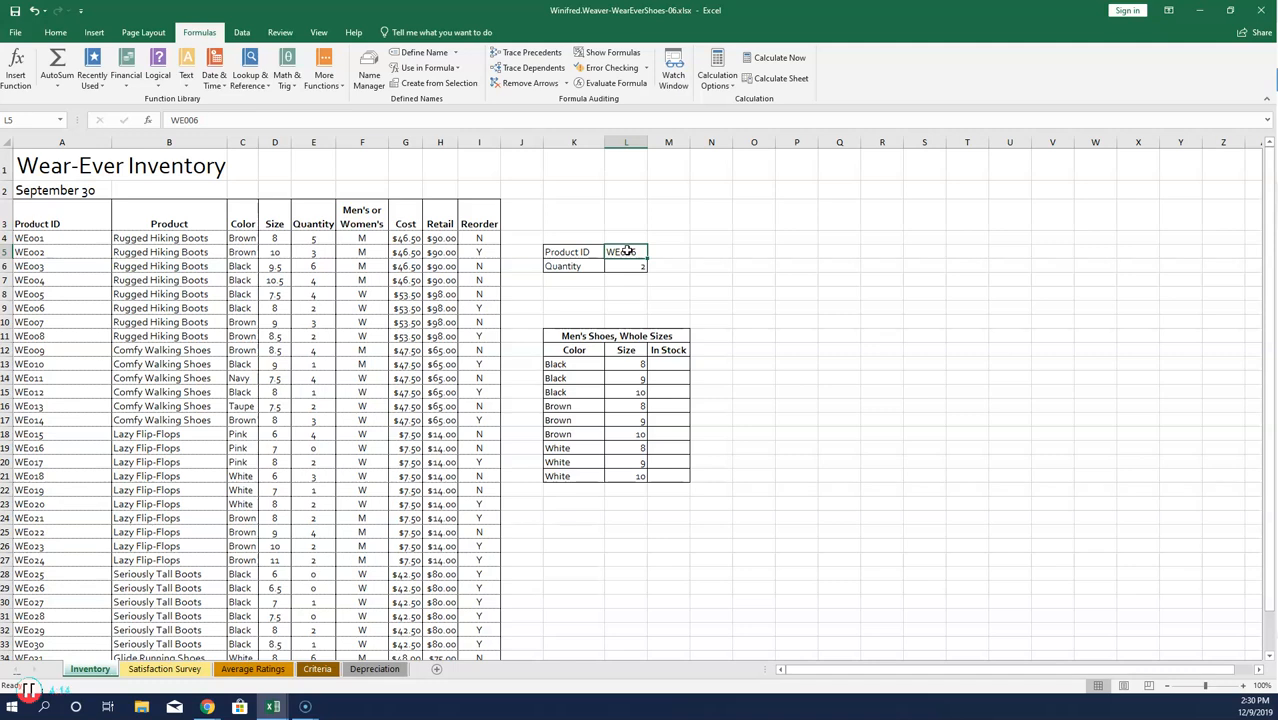
Step: Replace the product ID in cell L5 with WE015 to test the quantity lookup
{"action": "type", "text": "W"}
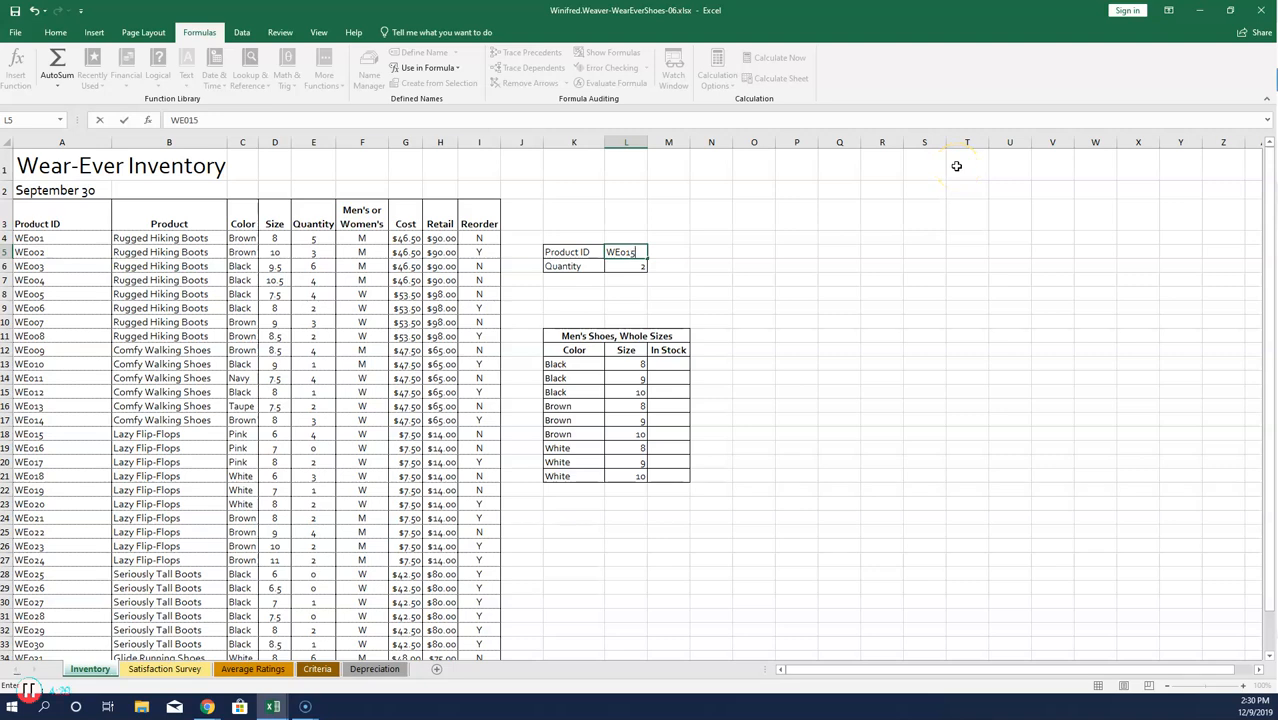
{"action": "key", "text": "Return"}
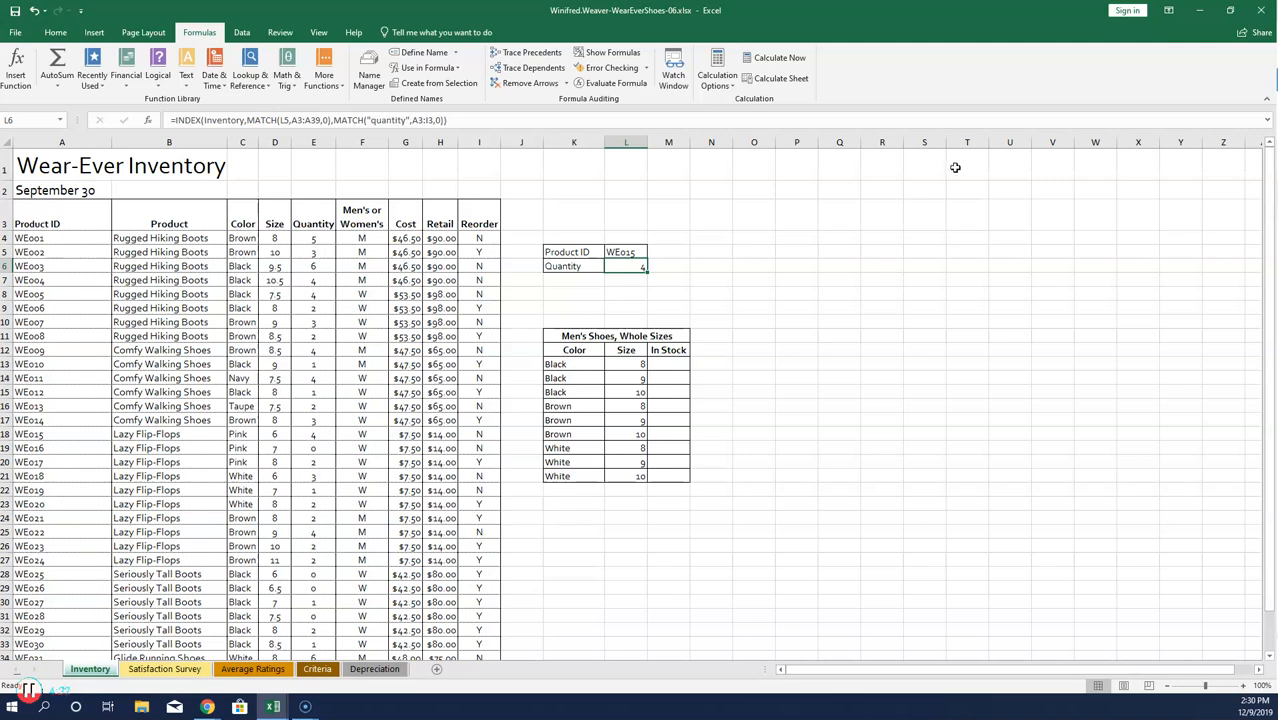
Step: Insert a SUMIFS function in cell M13, the first In Stock cell of the Men's Shoes, Whole Sizes table
{"action": "left_click", "coordinate": [667, 363]}
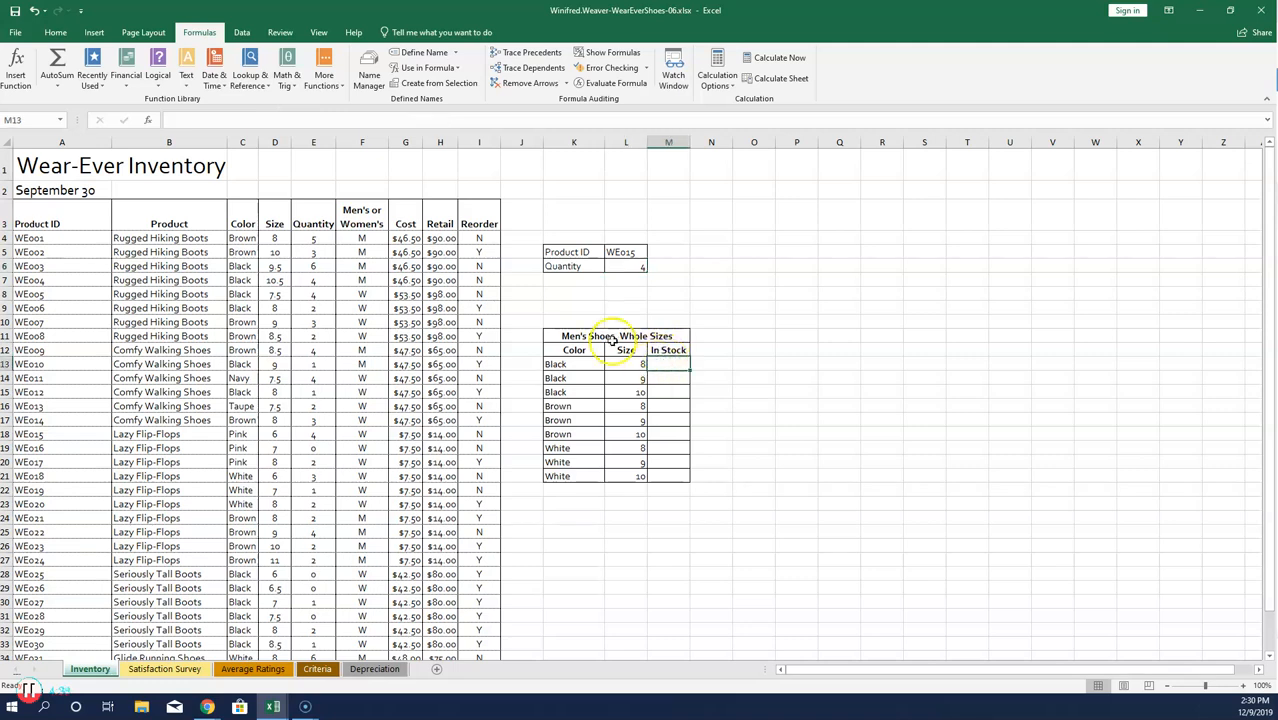
{"action": "left_click", "coordinate": [294, 82]}
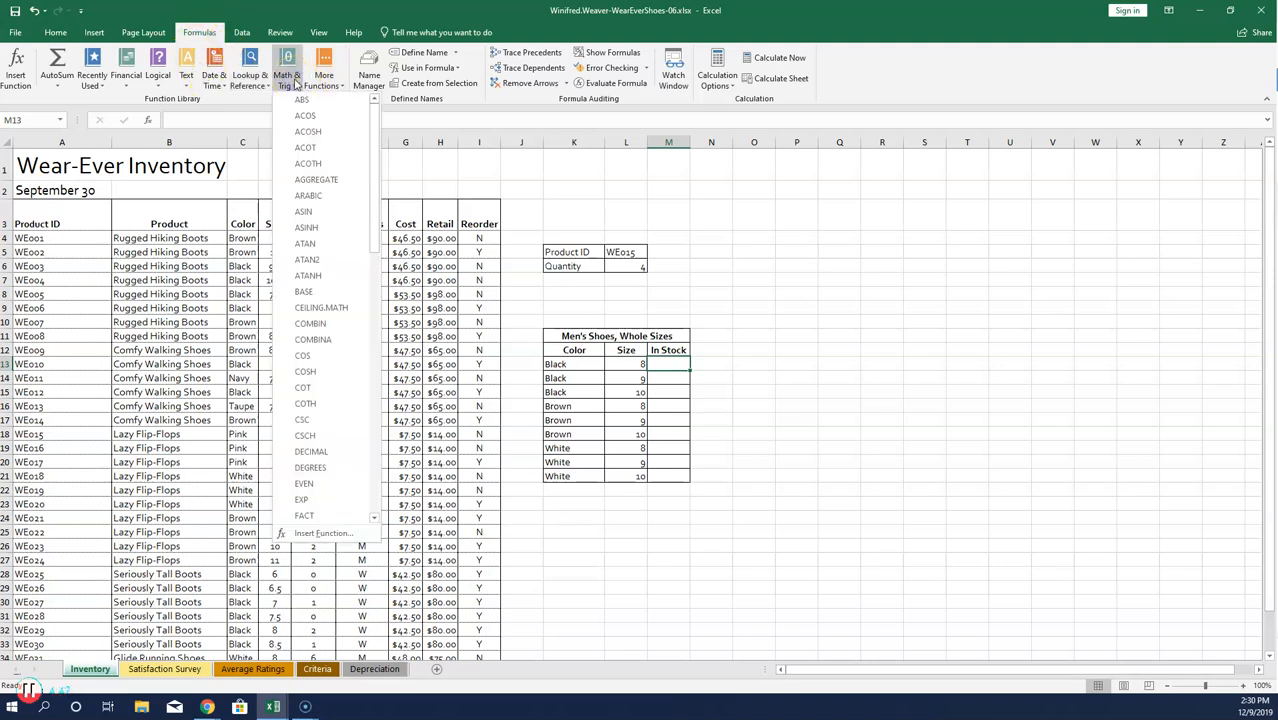
{"action": "scroll", "coordinate": [318, 251], "scroll_direction": "down", "scroll_amount": 8}
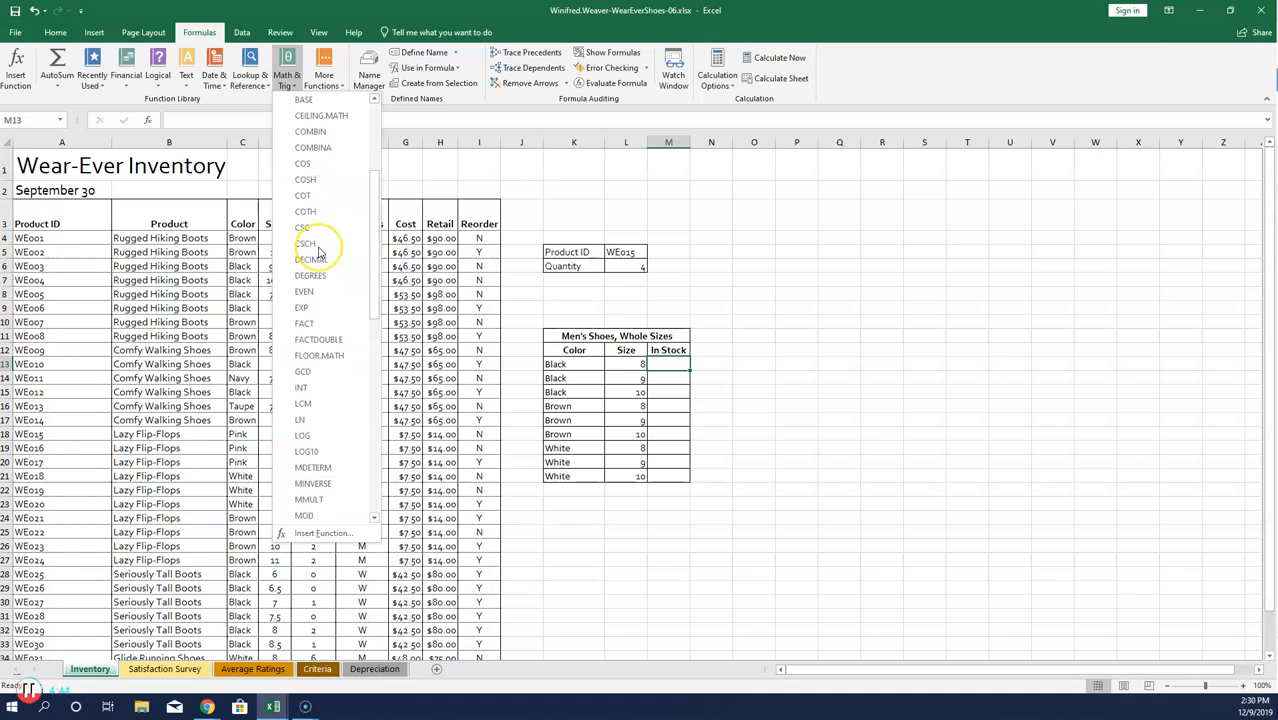
{"action": "scroll", "coordinate": [318, 251], "scroll_direction": "down", "scroll_amount": 5}
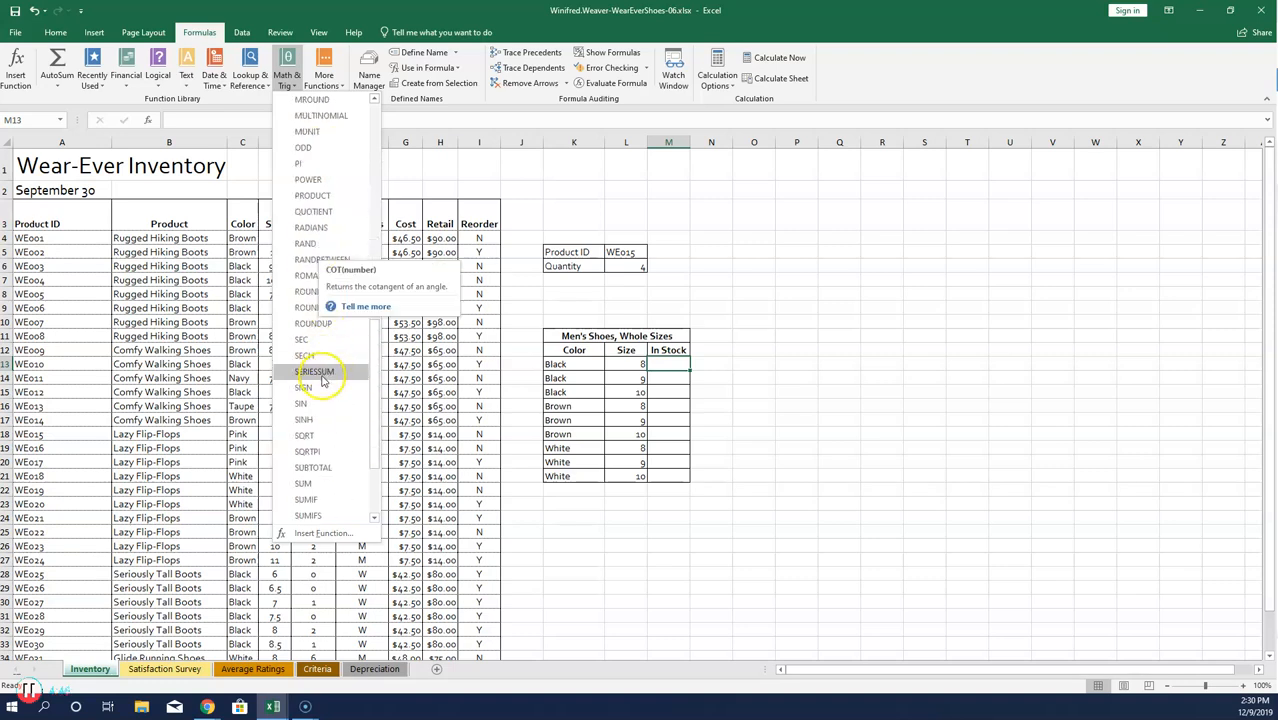
{"action": "scroll", "coordinate": [322, 470], "scroll_direction": "down", "scroll_amount": 1}
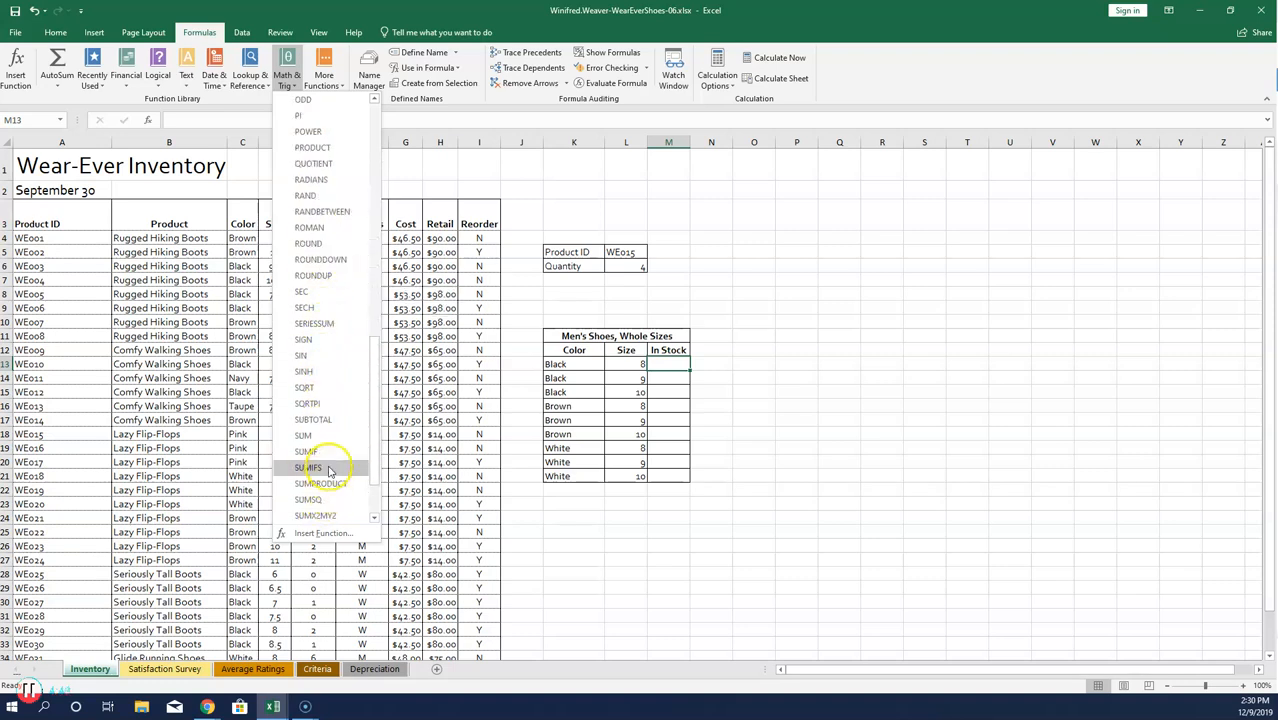
{"action": "left_click", "coordinate": [328, 466]}
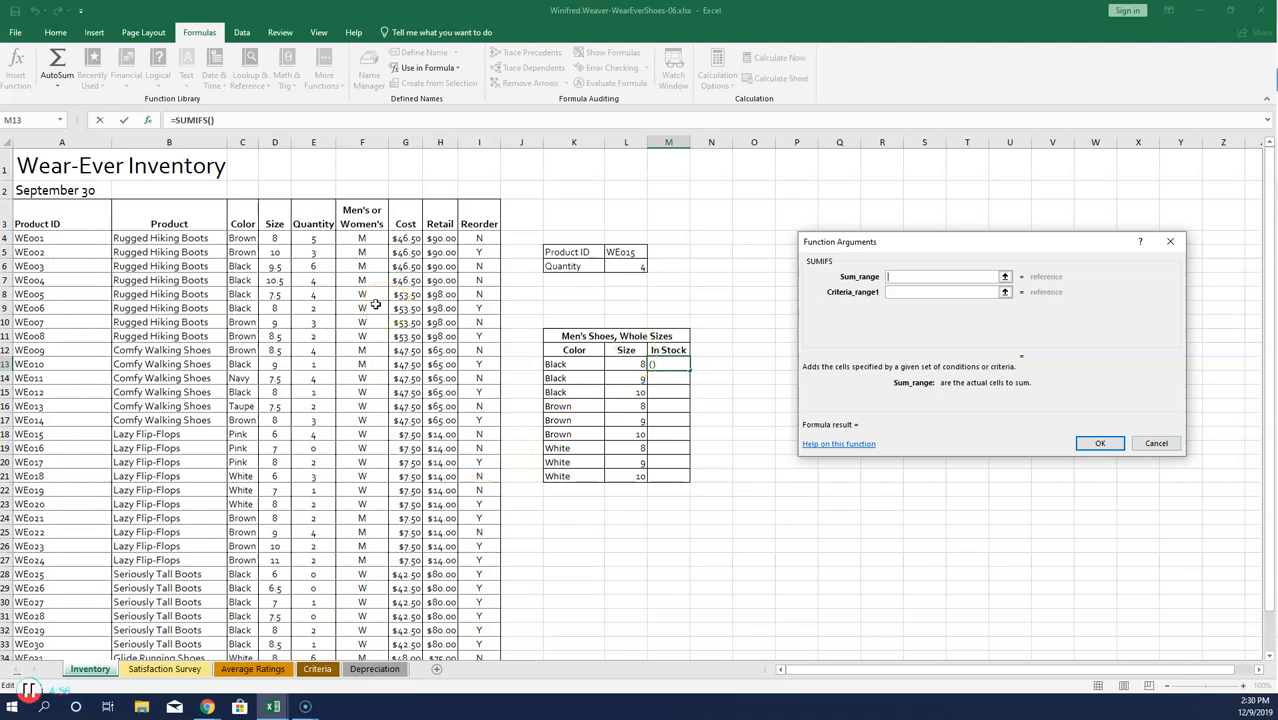
Step: Set the SUMIFS sum range to the Quantity column as the absolute reference $E$4:$E$39
{"action": "left_click", "coordinate": [307, 235]}
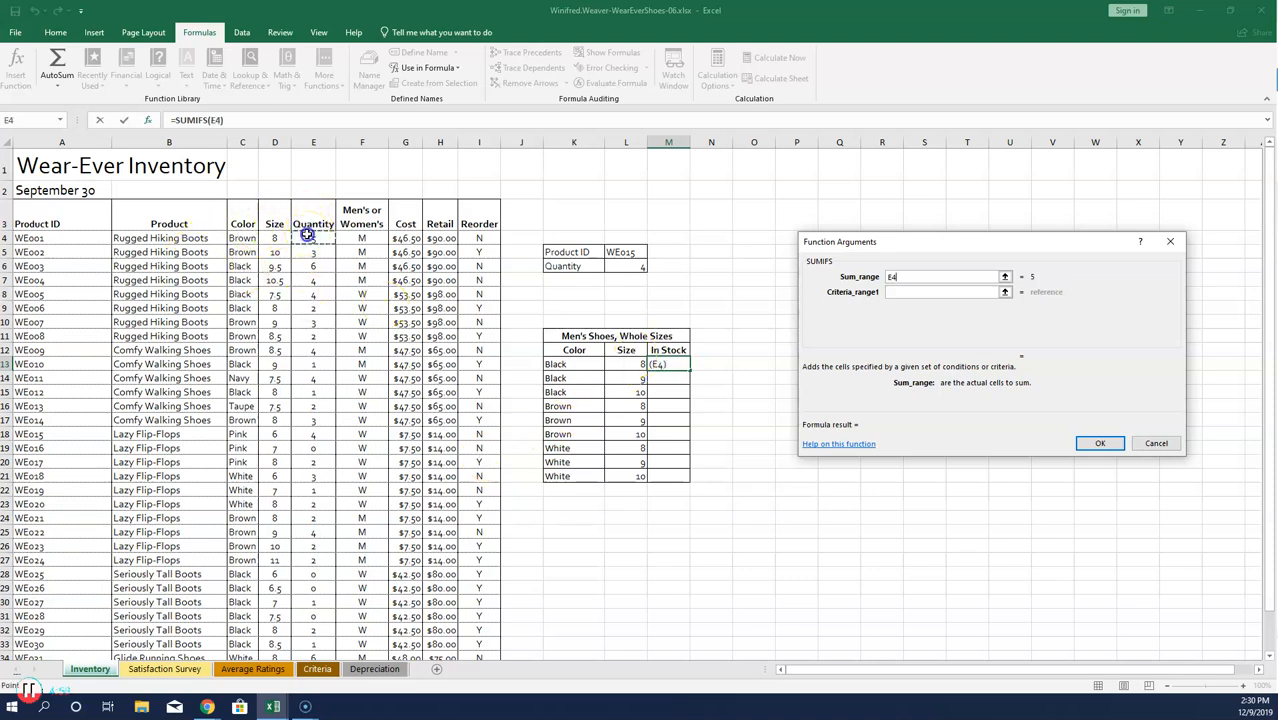
{"action": "left_click_drag", "start_coordinate": [307, 235], "coordinate": [325, 627]}
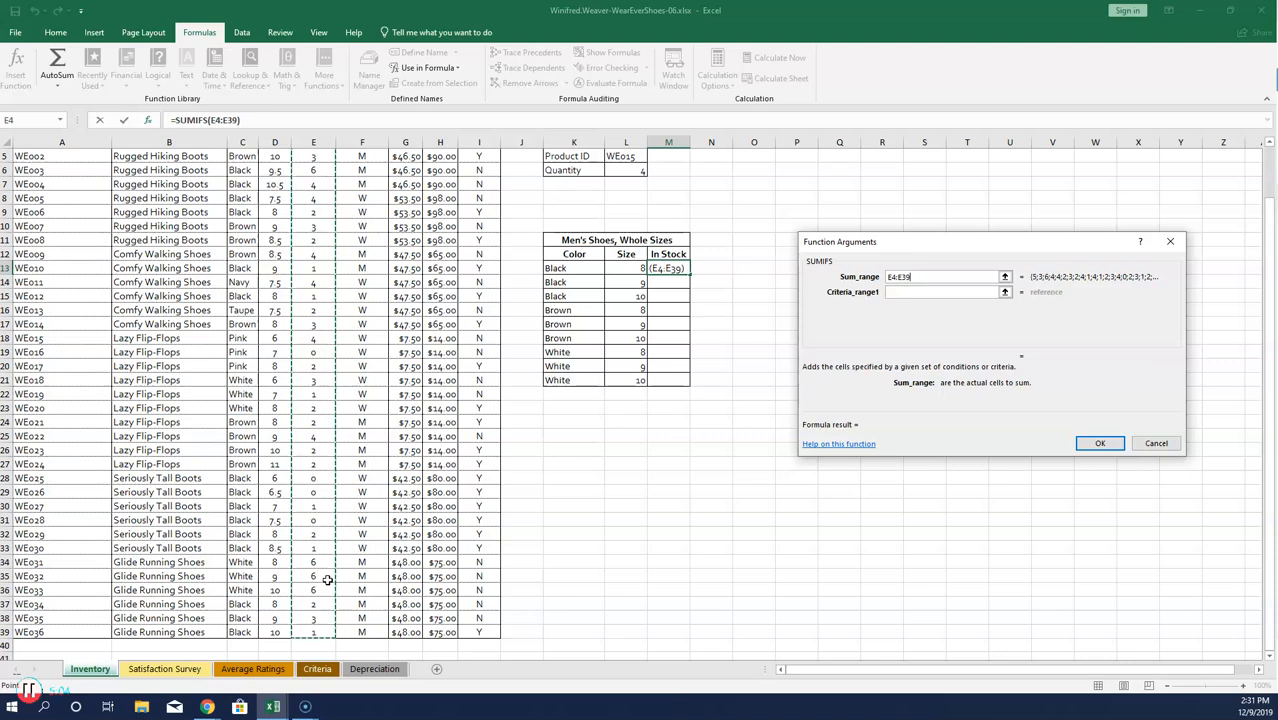
{"action": "key", "text": "F4"}
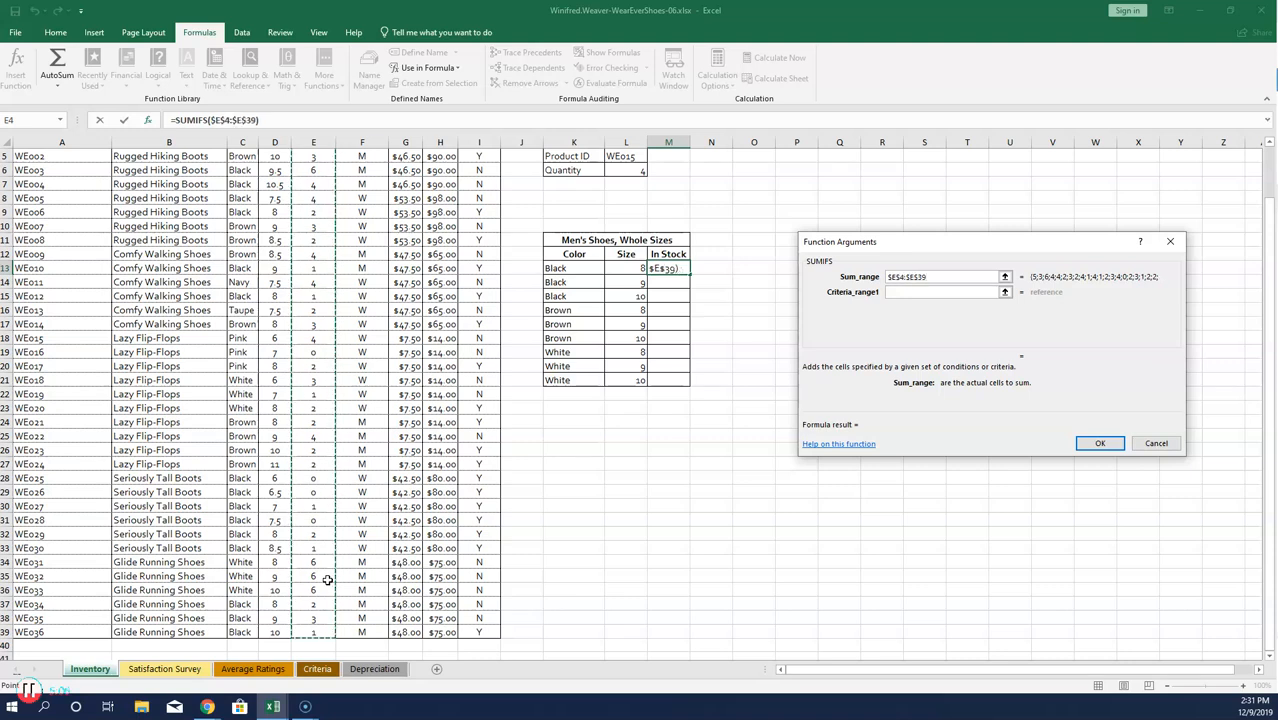
Step: Set the first SUMIFS criteria range to the Color column, $C$4:$C$39, with cell K13 as its criterion
{"action": "left_click", "coordinate": [911, 292]}
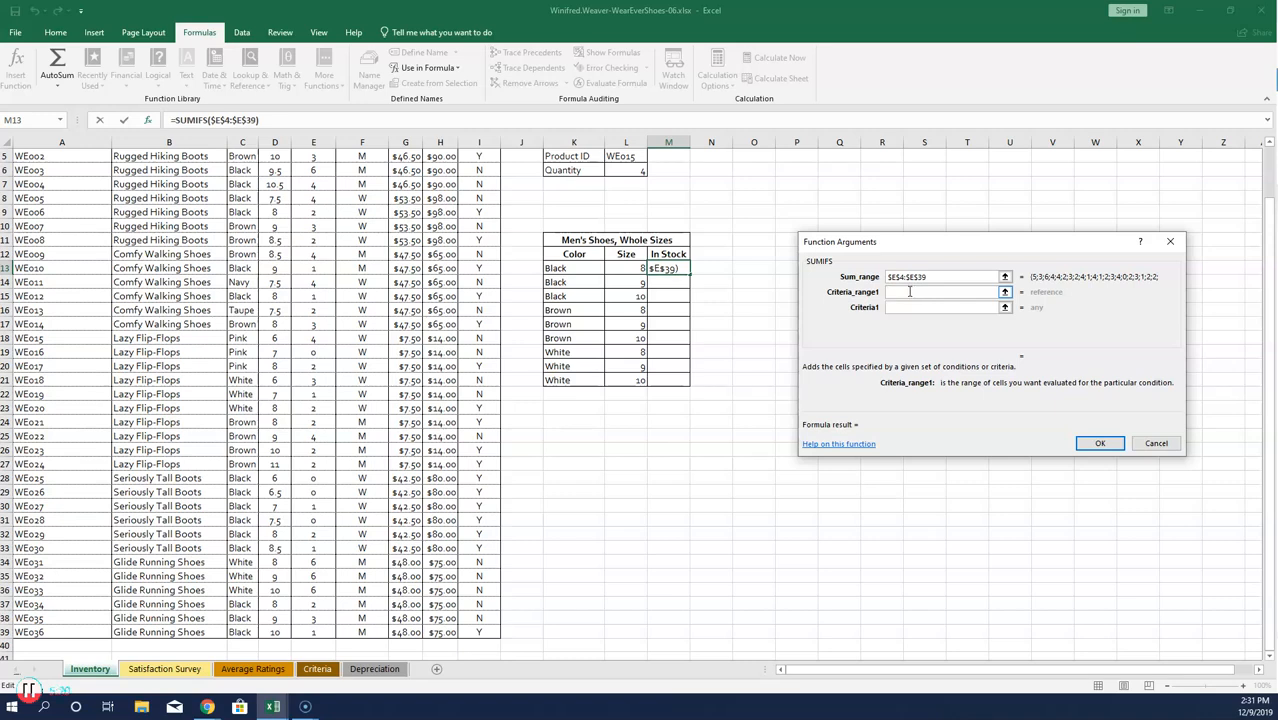
{"action": "scroll", "coordinate": [500, 230], "scroll_direction": "up", "scroll_amount": 2}
{"action": "left_click_drag", "start_coordinate": [255, 236], "coordinate": [250, 630]}
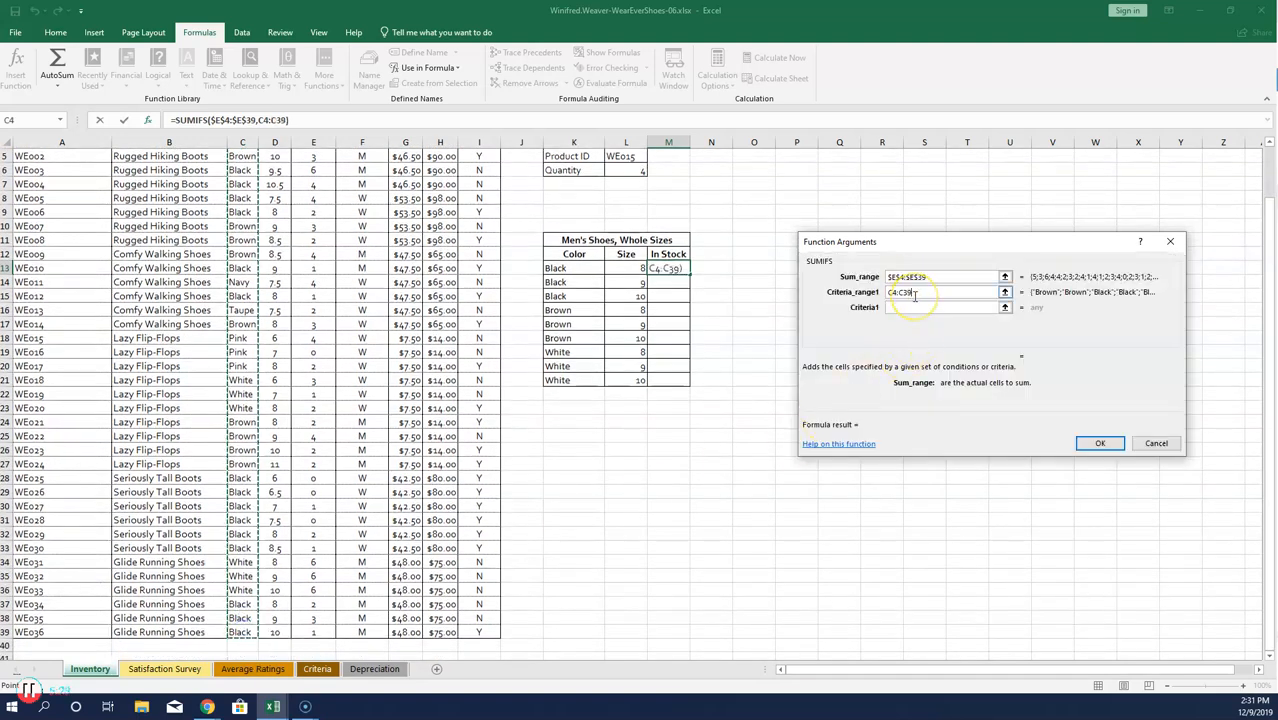
{"action": "key", "text": "F4"}
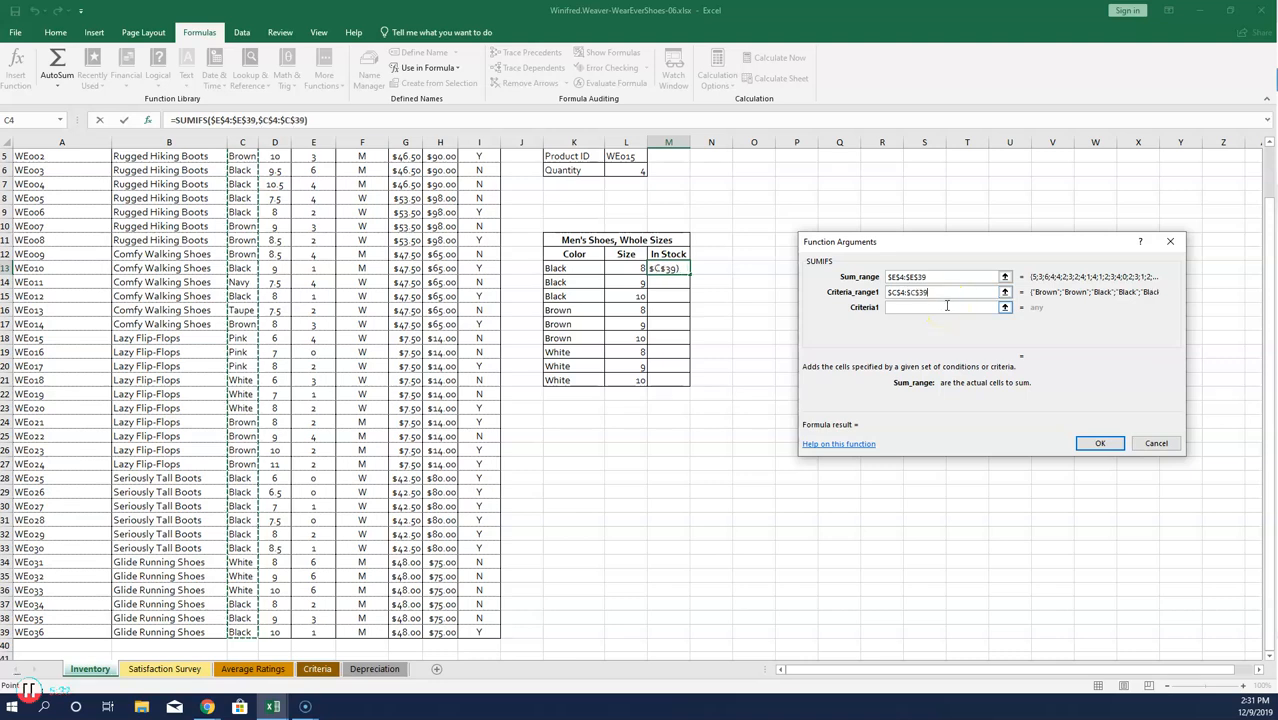
{"action": "left_click", "coordinate": [905, 310]}
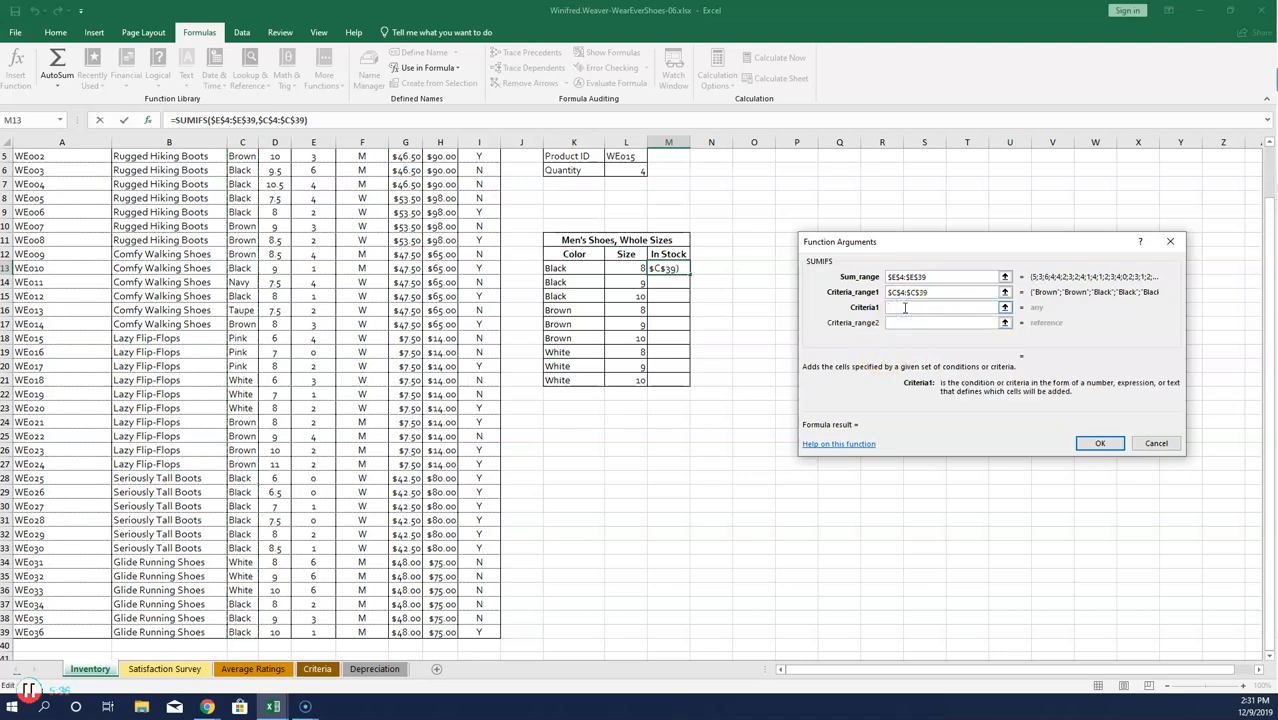
{"action": "left_click", "coordinate": [567, 268]}
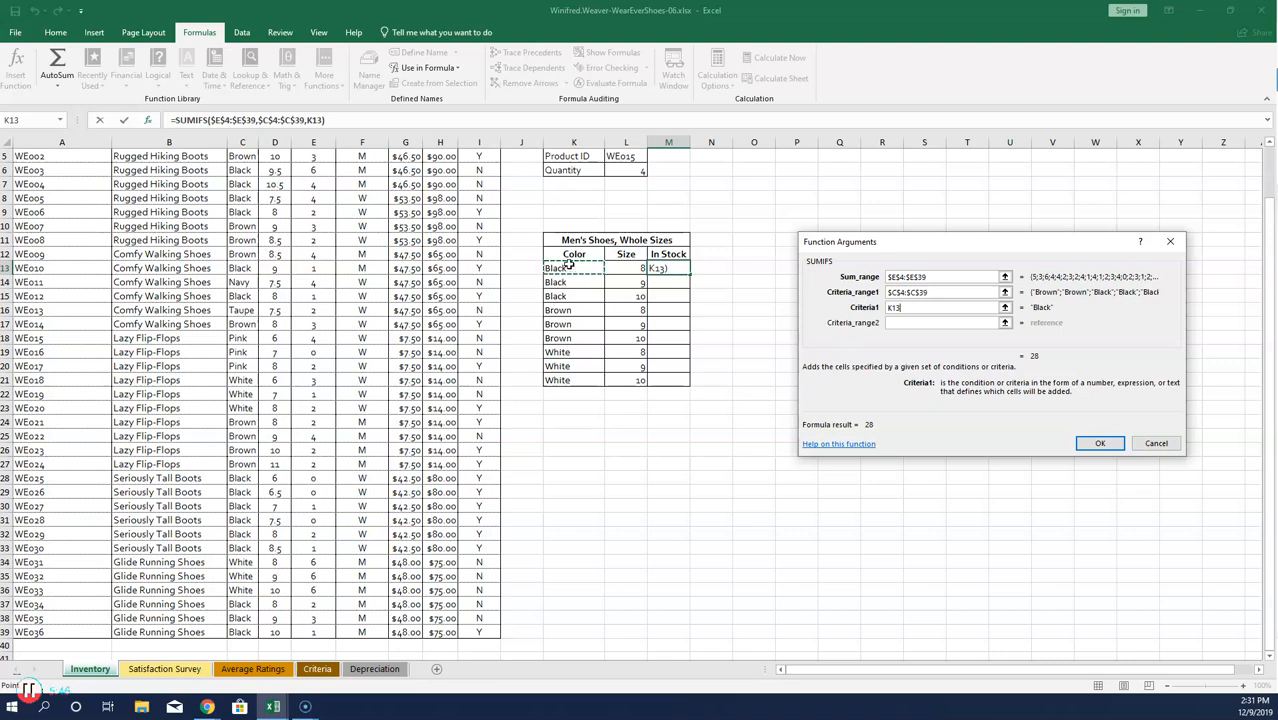
Step: Set the second SUMIFS criteria range to the Size column, $D$4:$D$39, with cell L13 as its criterion
{"action": "left_click", "coordinate": [893, 322]}
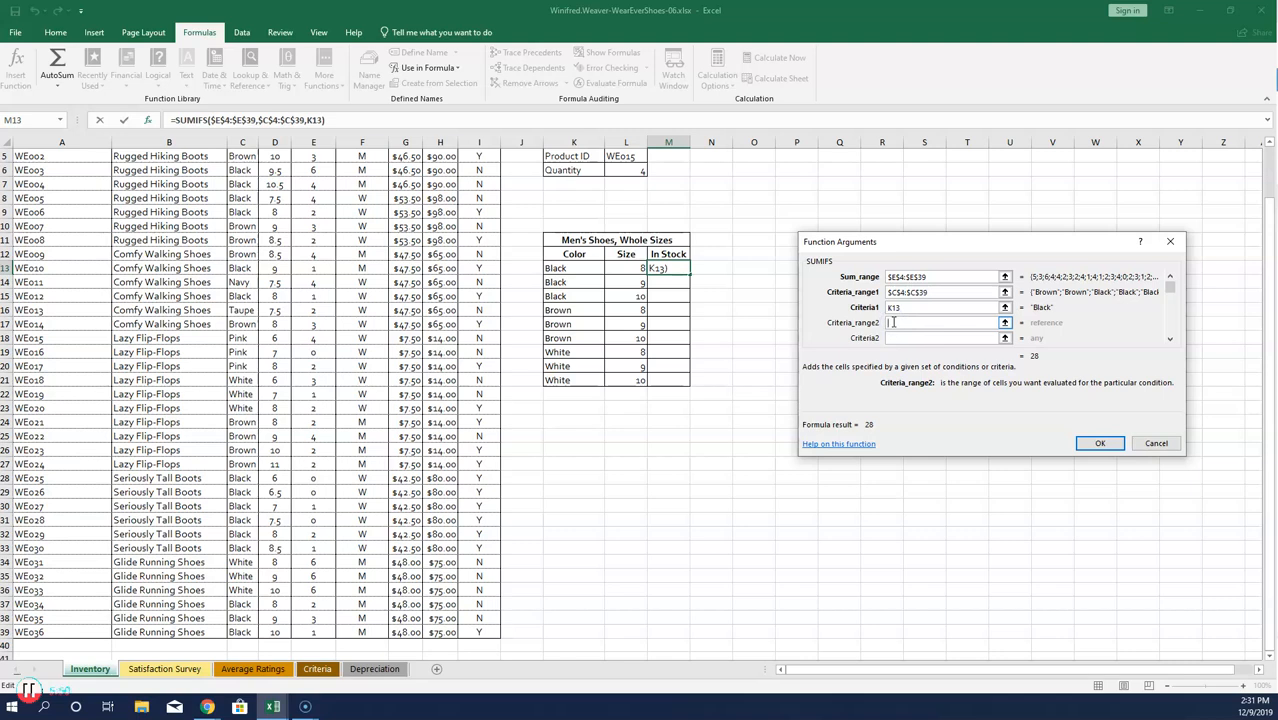
{"action": "scroll", "coordinate": [480, 268], "scroll_direction": "up", "scroll_amount": 1}
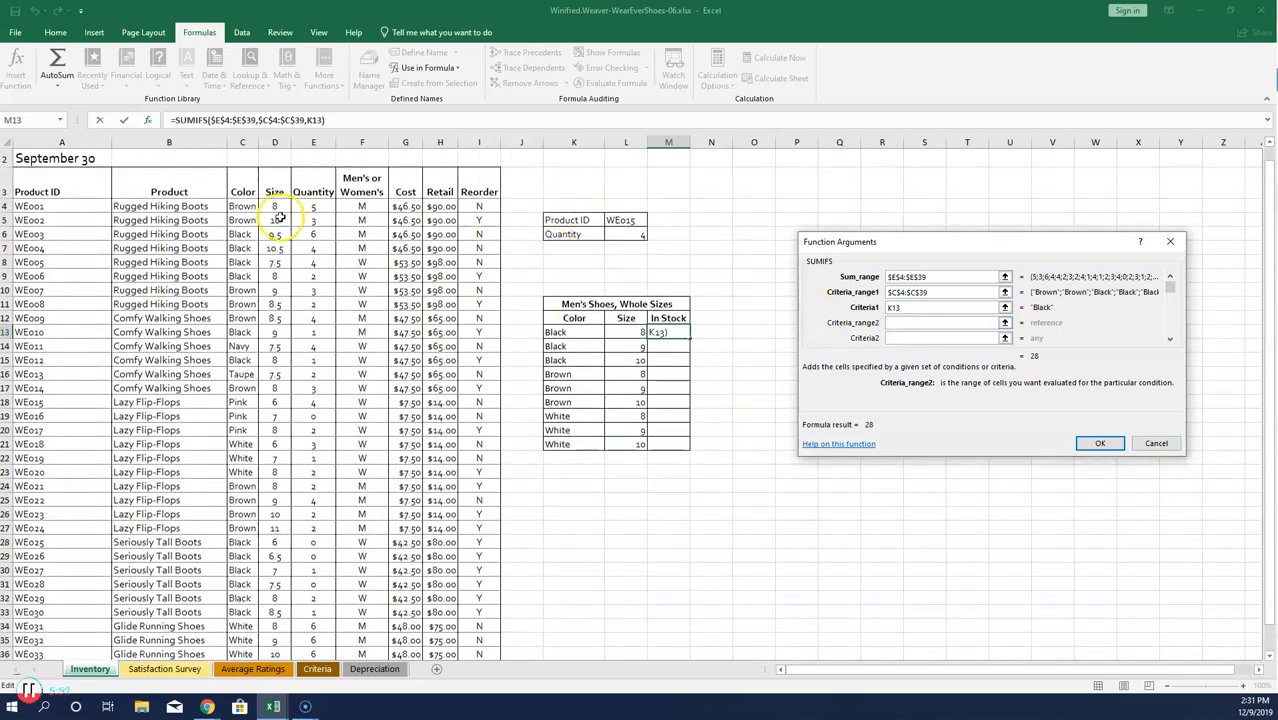
{"action": "left_click_drag", "start_coordinate": [276, 205], "coordinate": [277, 632]}
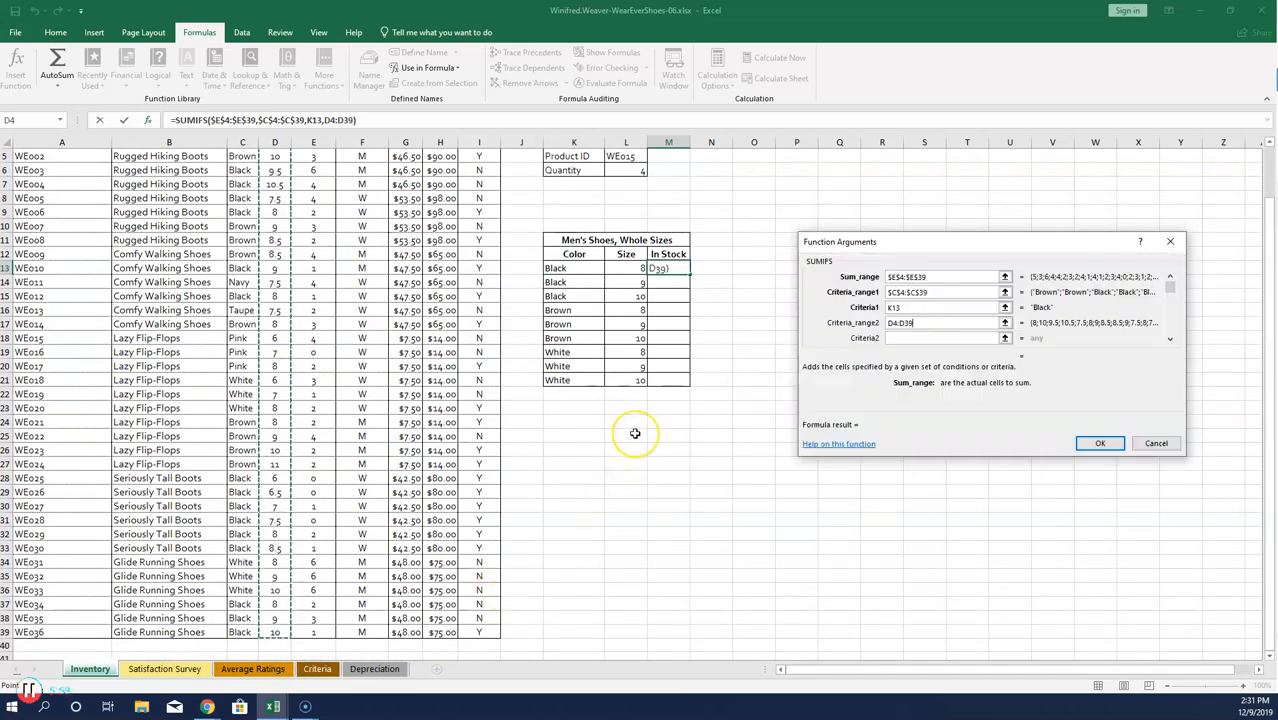
{"action": "key", "text": "F4"}
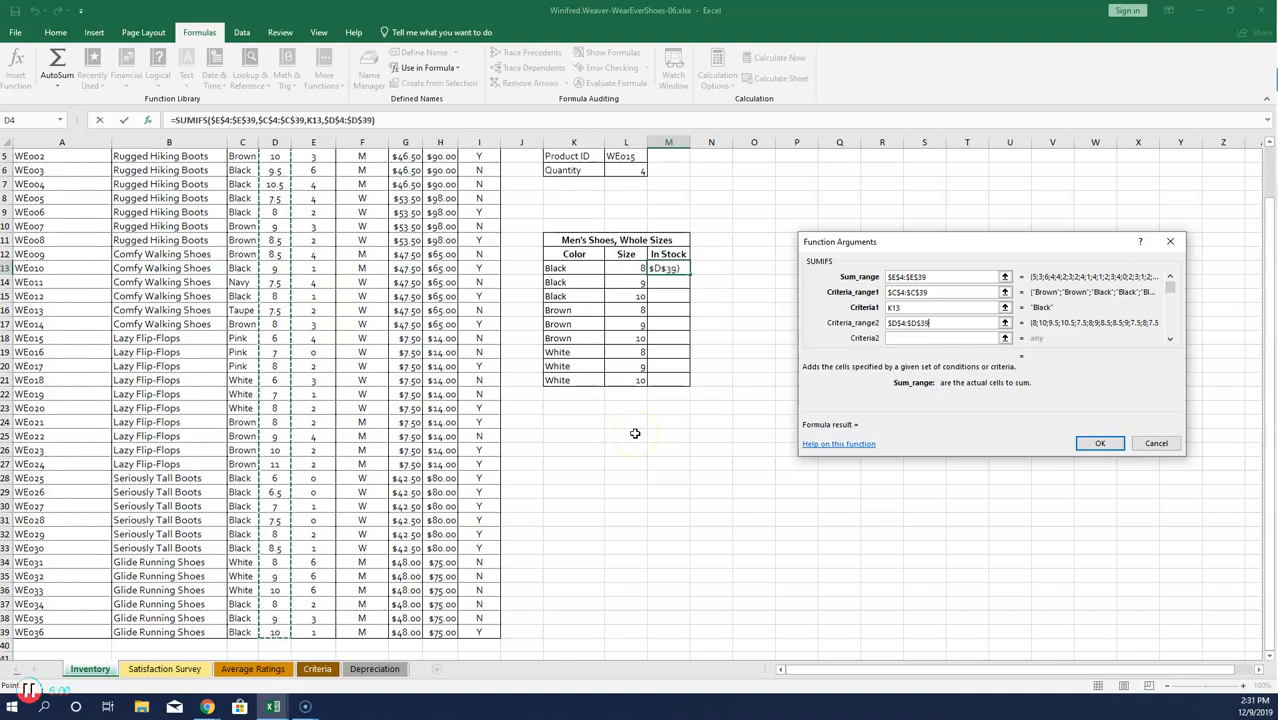
{"action": "left_click", "coordinate": [896, 338]}
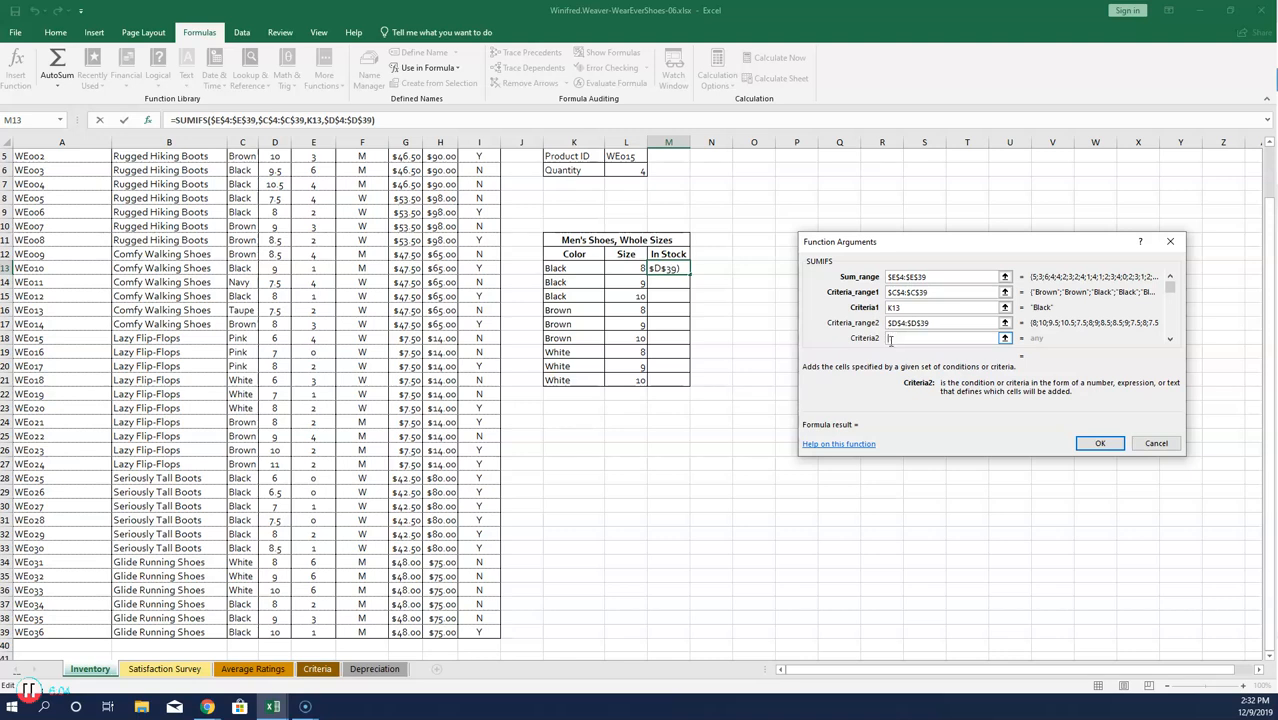
{"action": "left_click", "coordinate": [621, 268]}
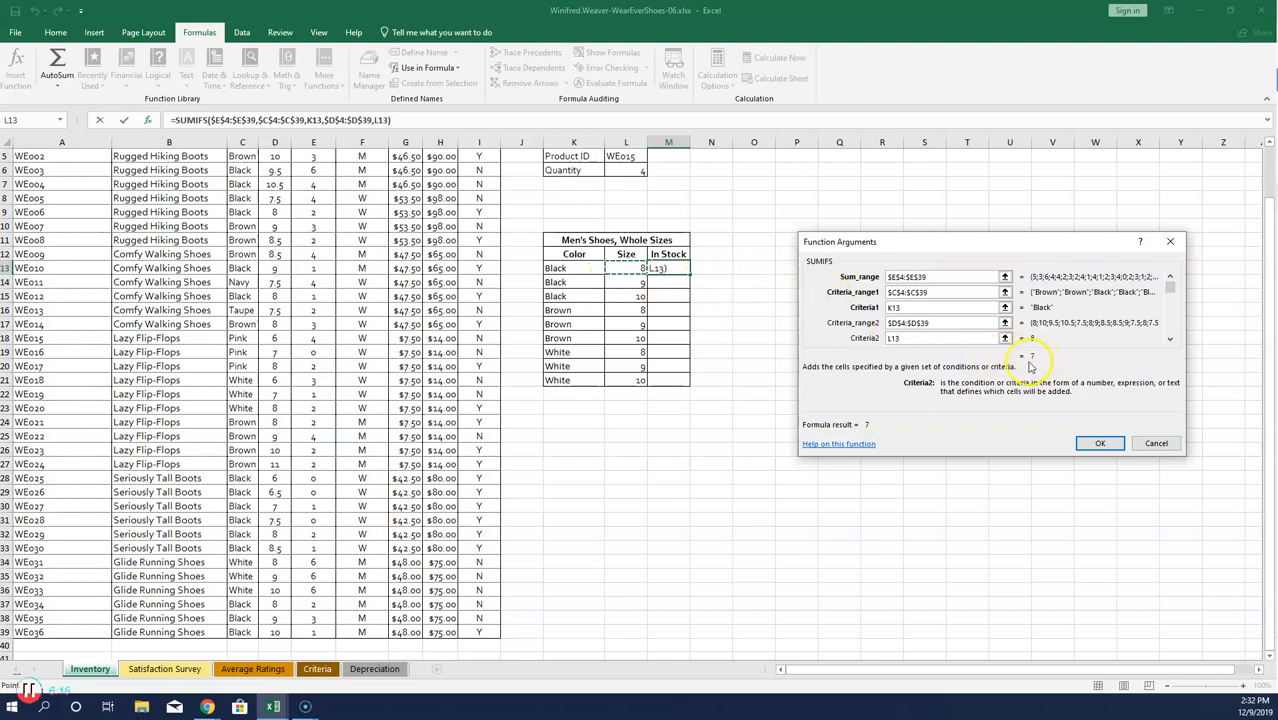
Step: Complete the SUMIFS formula in M13 and fill it down the In Stock column through M21
{"action": "left_click", "coordinate": [1100, 443]}
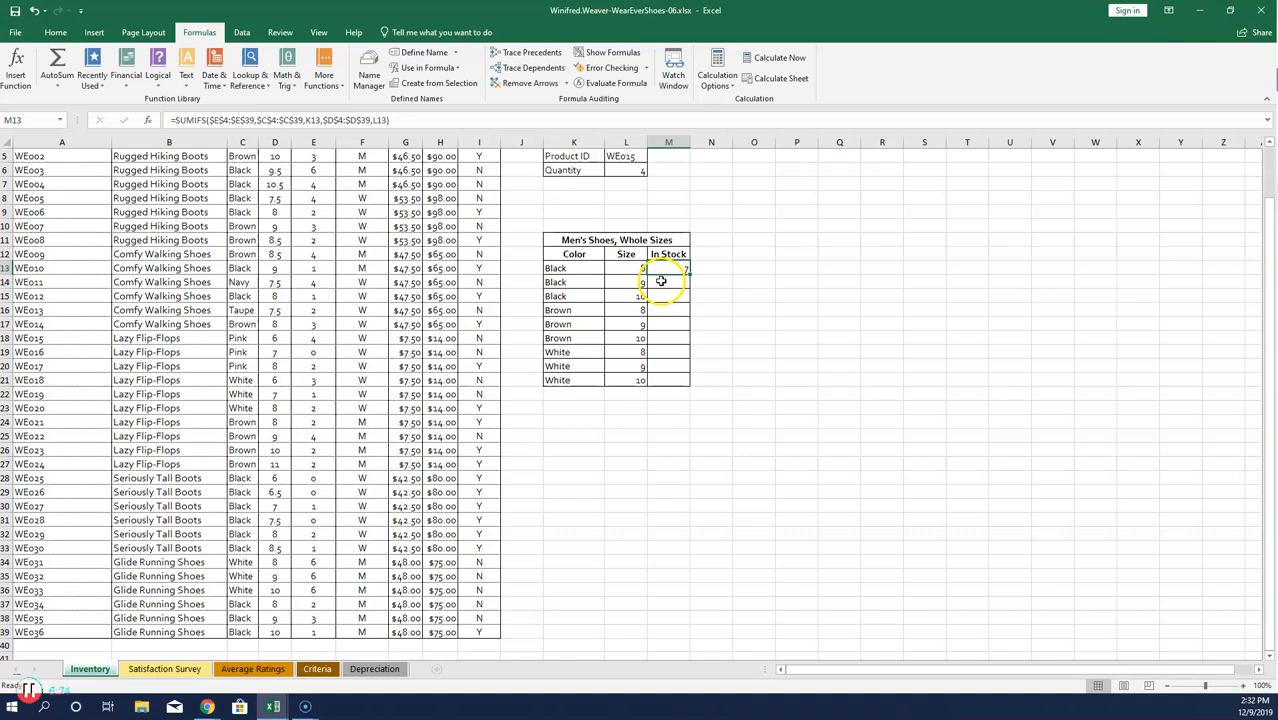
{"action": "left_click_drag", "start_coordinate": [688, 273], "coordinate": [688, 385]}
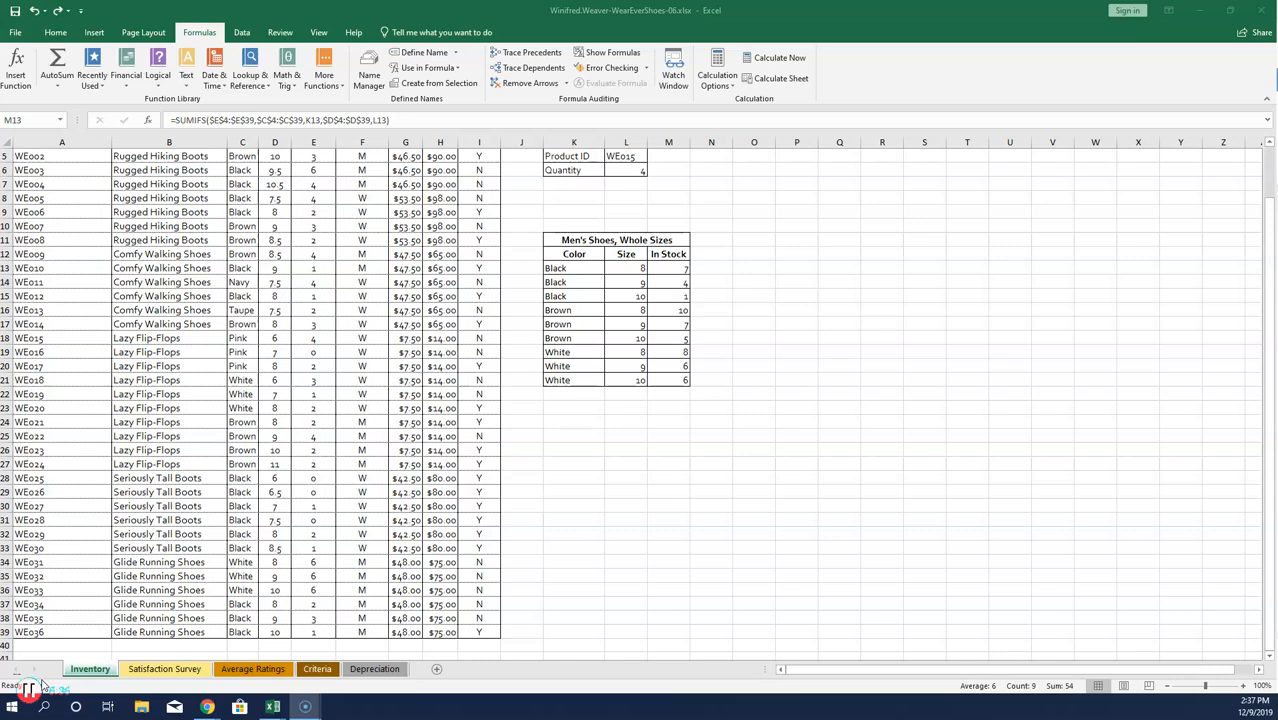
Step: Name the range A4:H40 on the Satisfaction Survey sheet Survey
{"action": "left_click", "coordinate": [177, 670]}
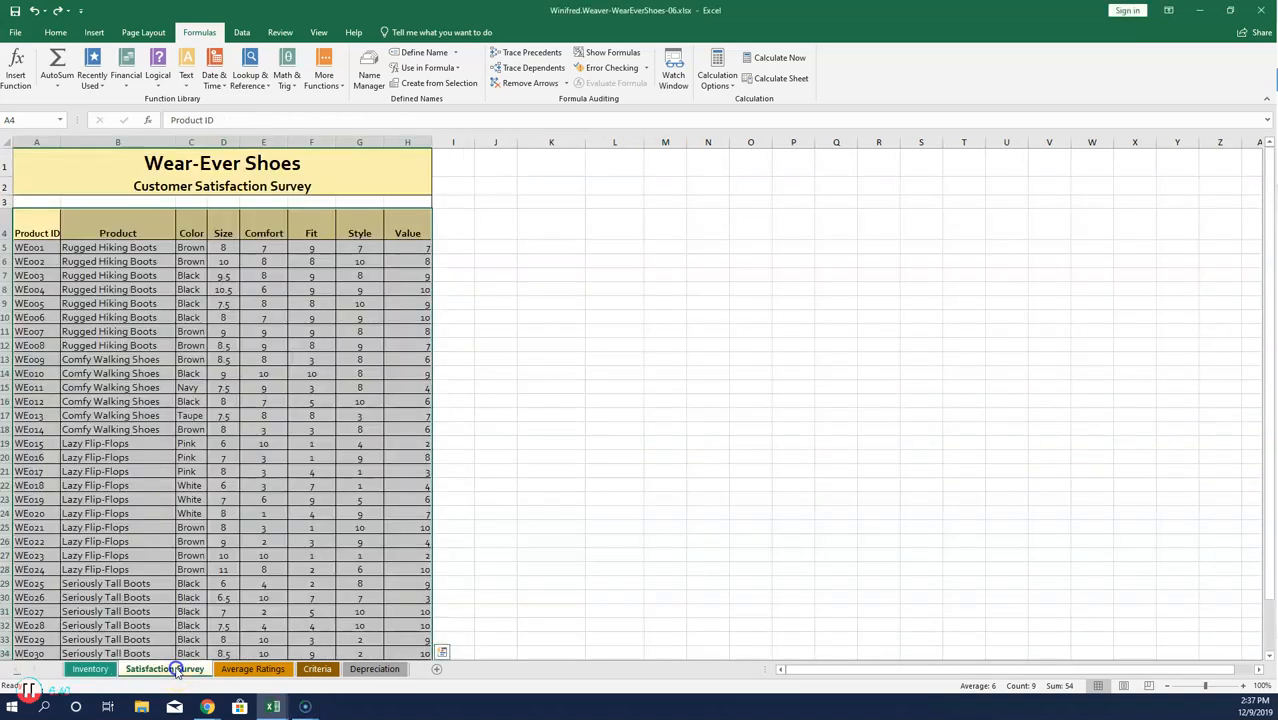
{"action": "left_click", "coordinate": [28, 225]}
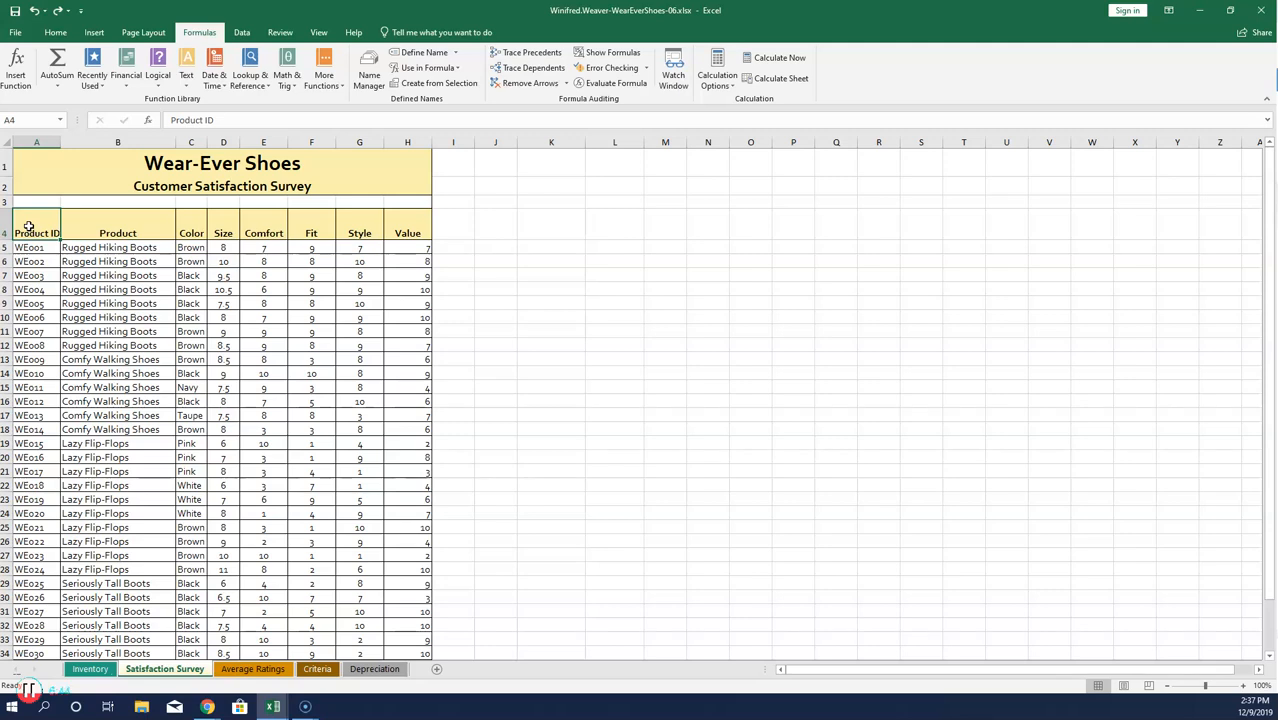
{"action": "left_click_drag", "start_coordinate": [28, 228], "coordinate": [402, 628]}
{"action": "left_click", "coordinate": [30, 120]}
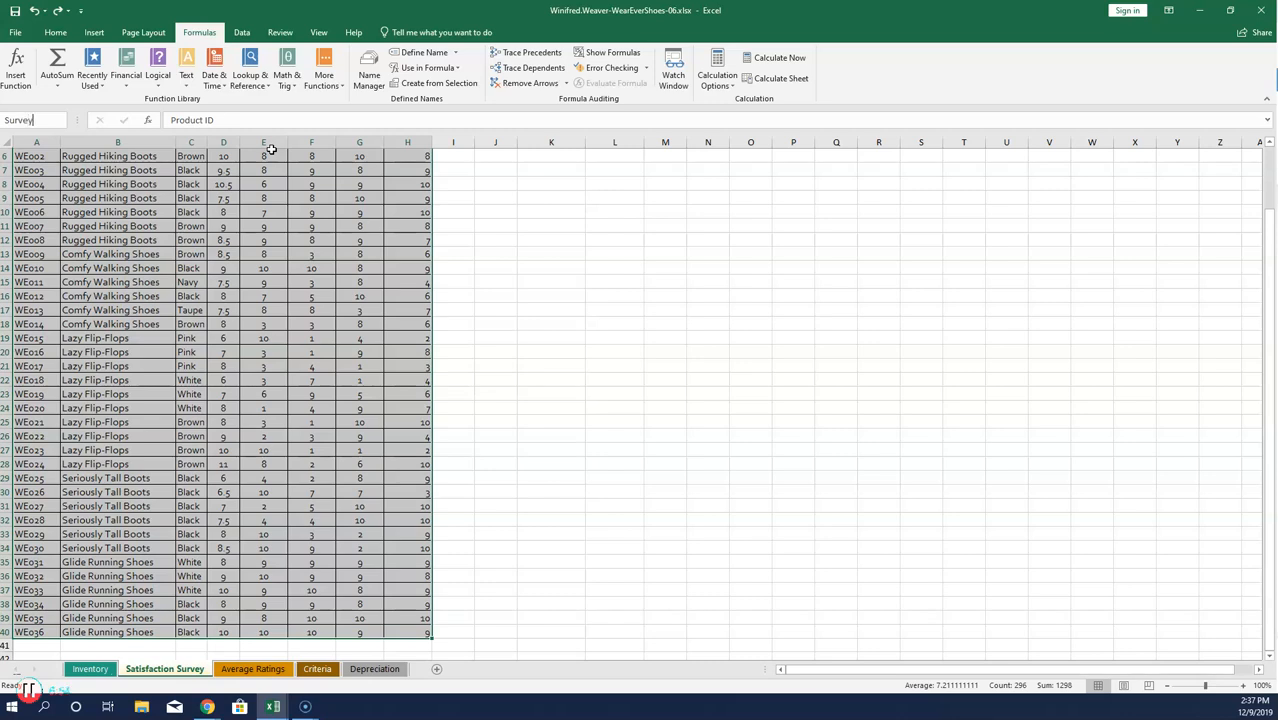
{"action": "key", "text": "Return"}
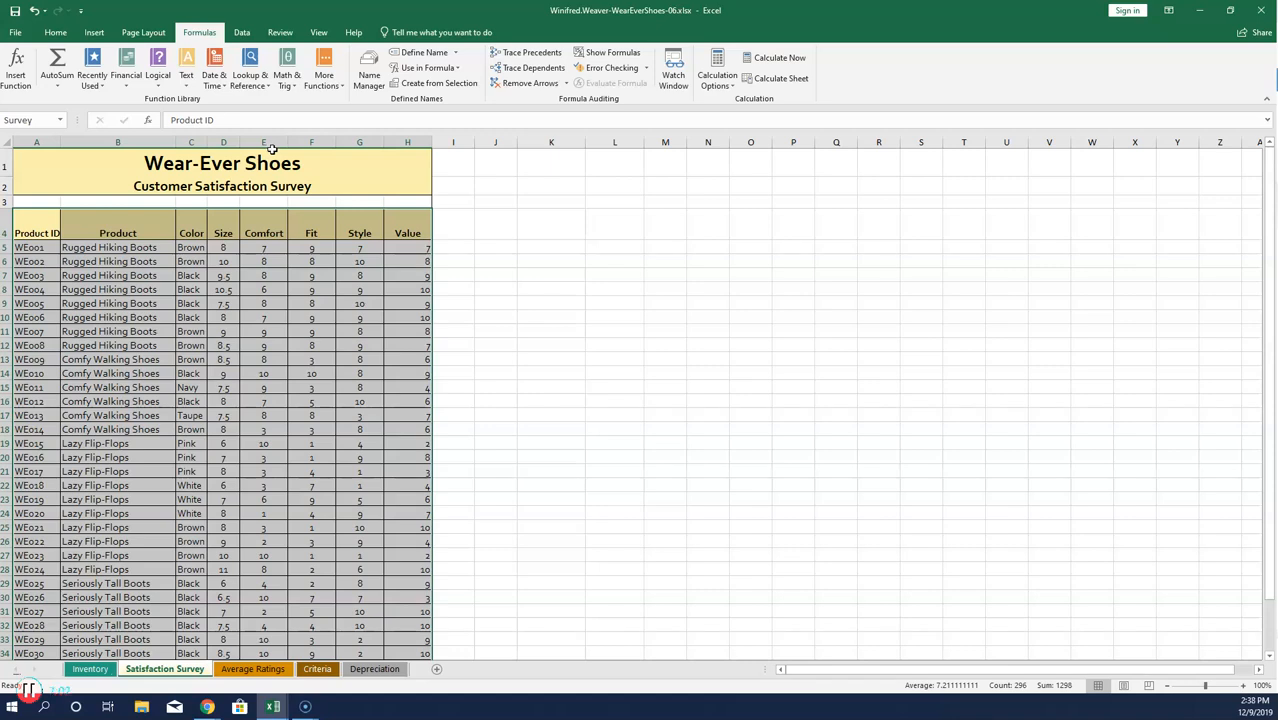
Step: Enter the wildcard criterion rug* under Product in cell B2 of the Criteria sheet
{"action": "left_click", "coordinate": [320, 670]}
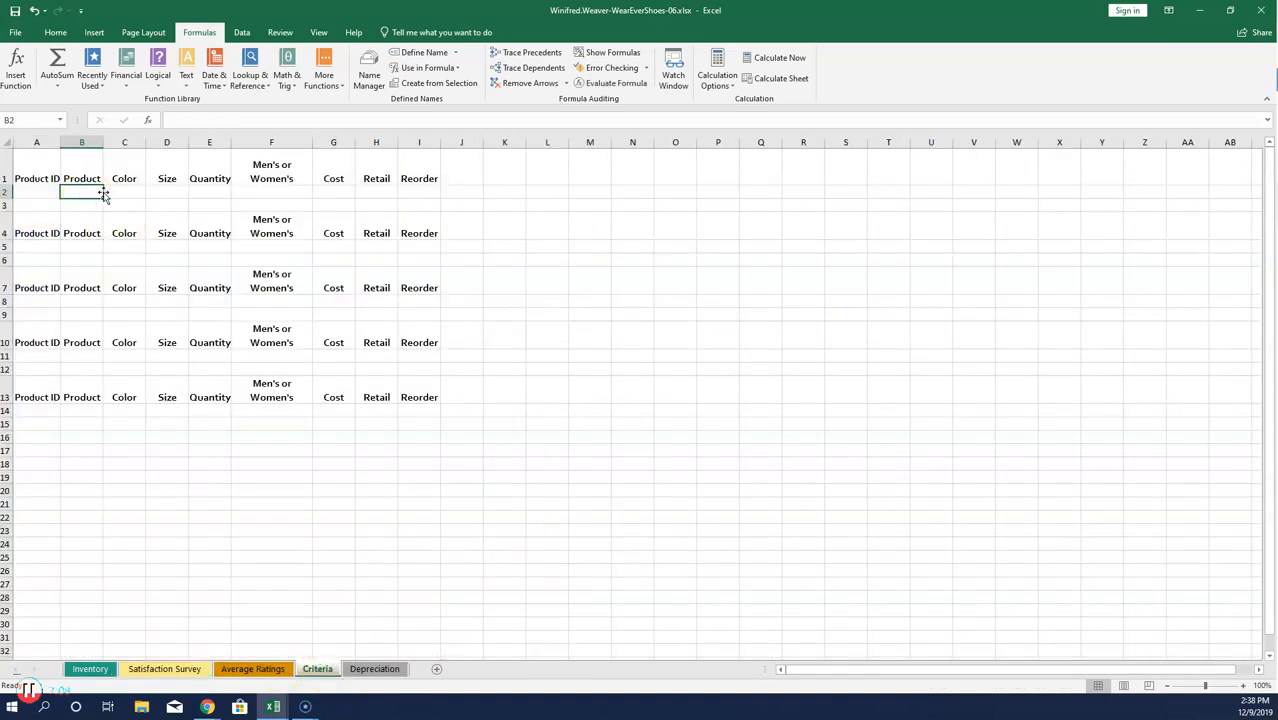
{"action": "type", "text": "rug*"}
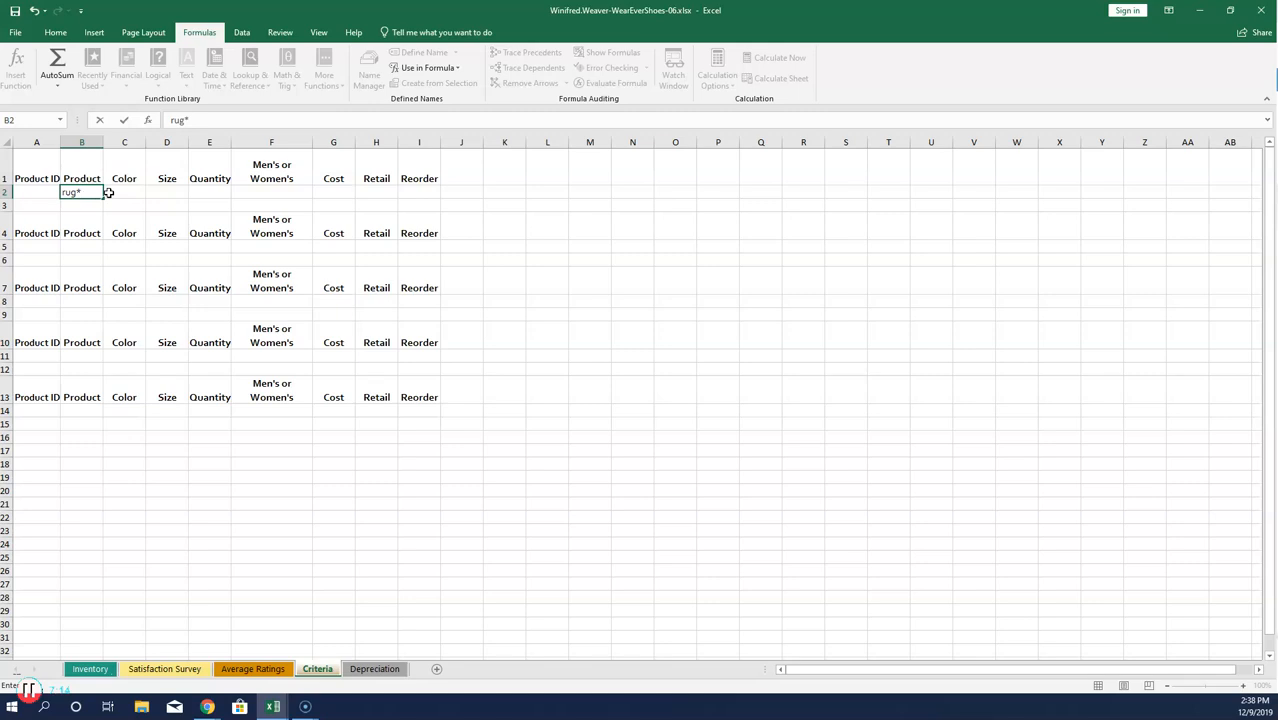
Step: Insert the Database function DAVERAGE in cell C5 of the Average Ratings sheet, the Comfort cell for Rugged Hiking Boots
{"action": "left_click", "coordinate": [250, 670]}
{"action": "left_click", "coordinate": [204, 246]}
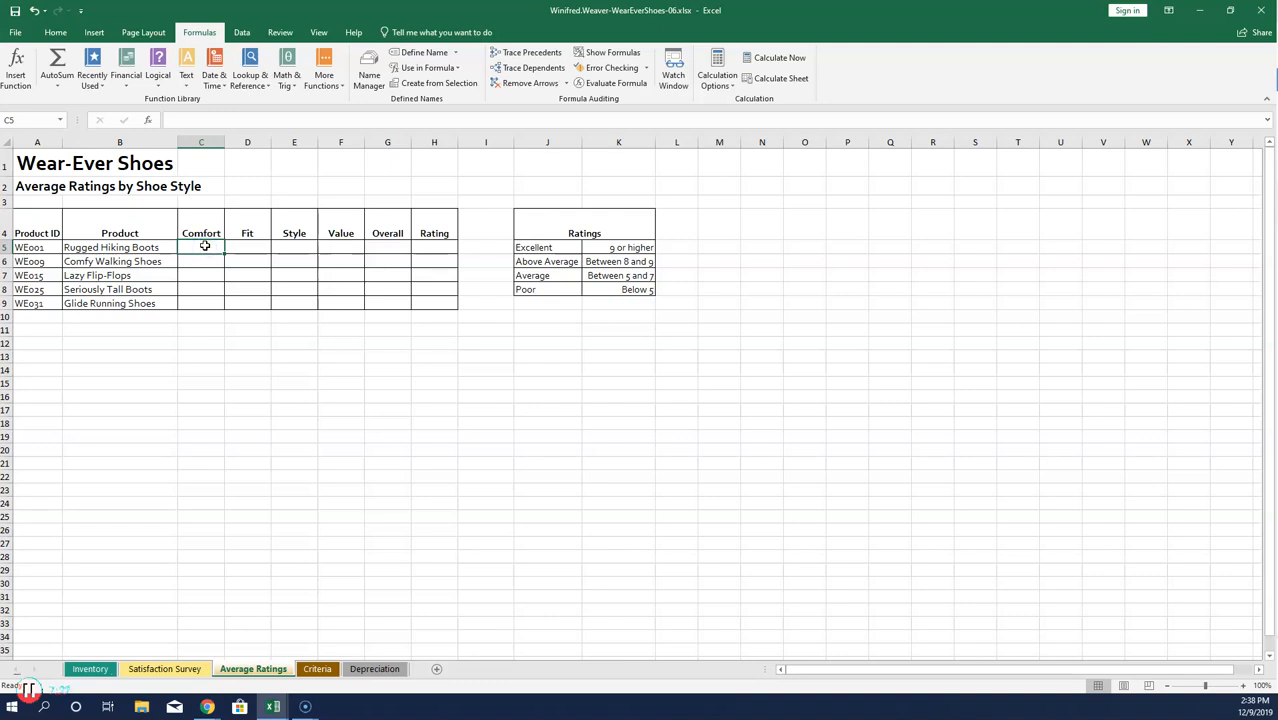
{"action": "left_click", "coordinate": [220, 37]}
{"action": "left_click", "coordinate": [15, 68]}
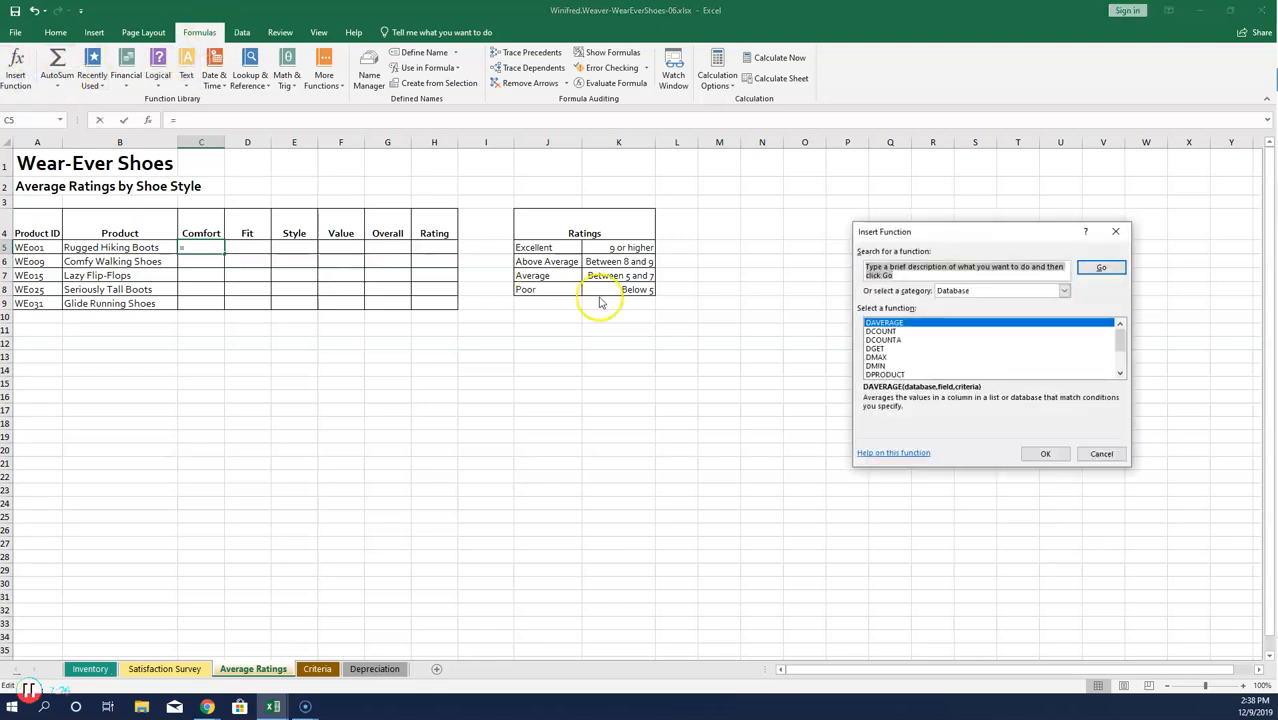
{"action": "left_click", "coordinate": [1064, 290]}
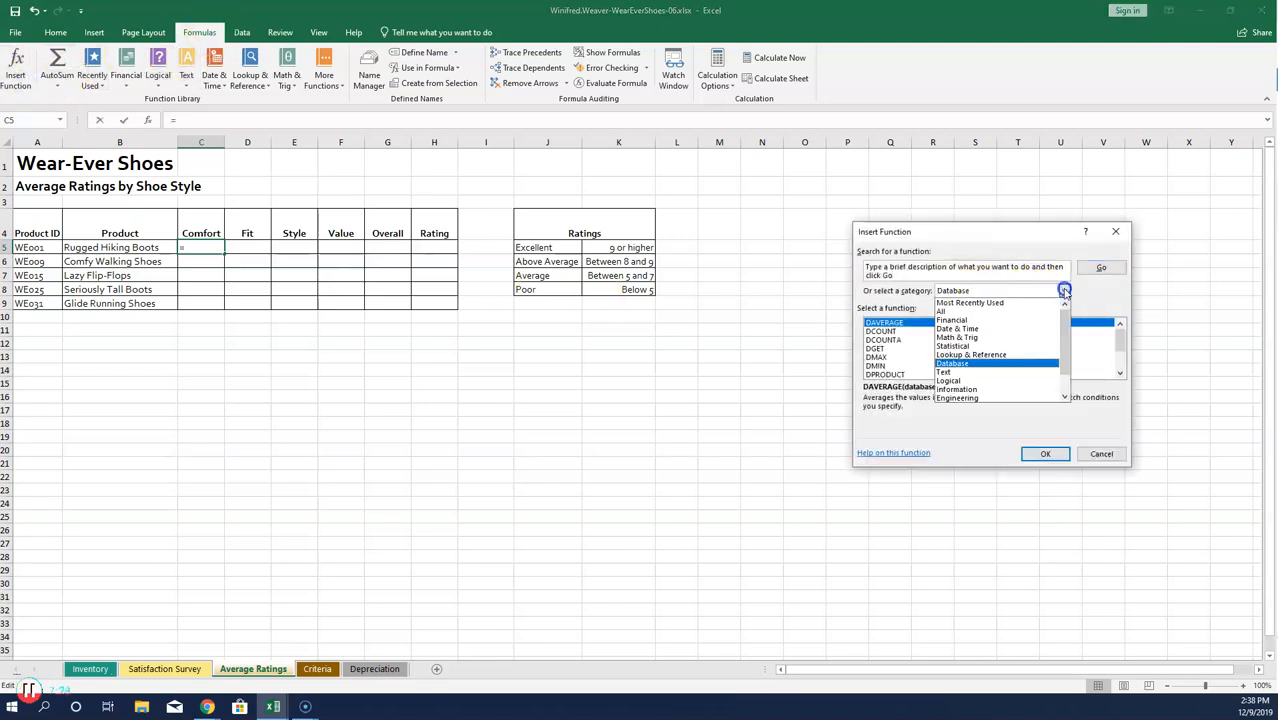
{"action": "left_click", "coordinate": [985, 362]}
{"action": "left_click", "coordinate": [910, 323]}
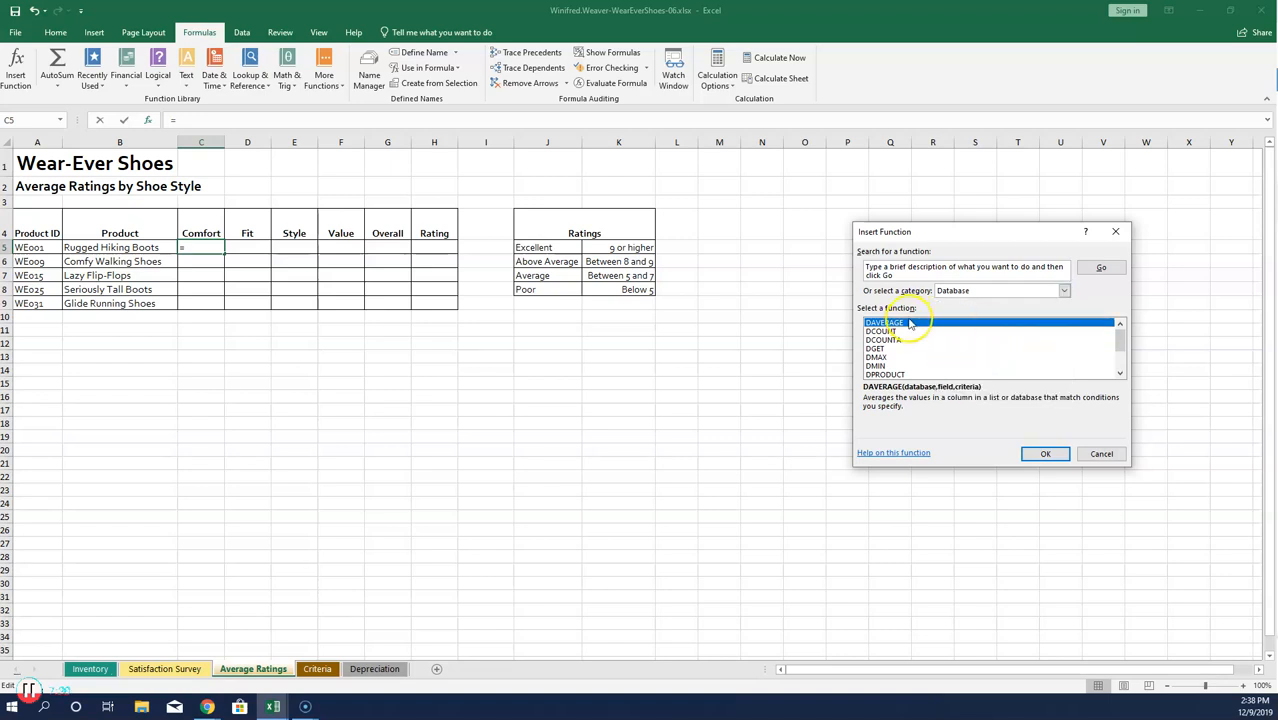
{"action": "left_click", "coordinate": [1047, 455]}
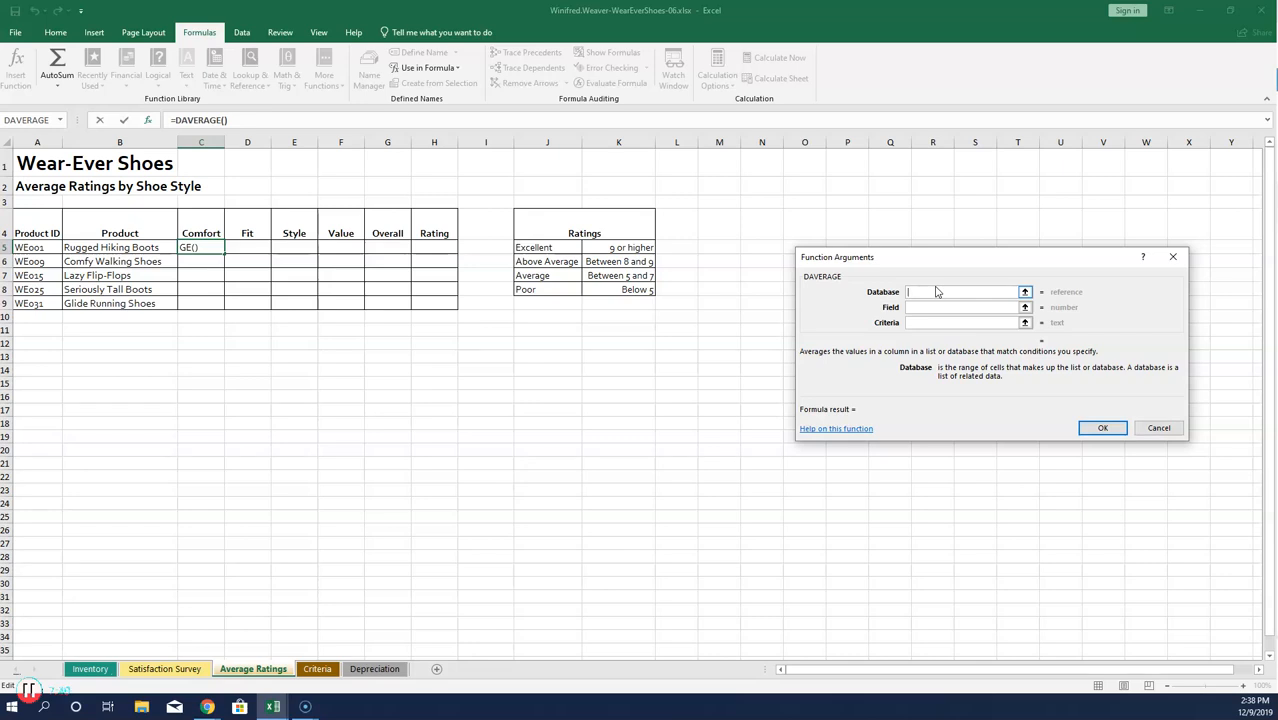
Step: Set the DAVERAGE database argument to the named range Survey and the field argument to the Comfort heading in C4
{"action": "key", "text": "F3"}
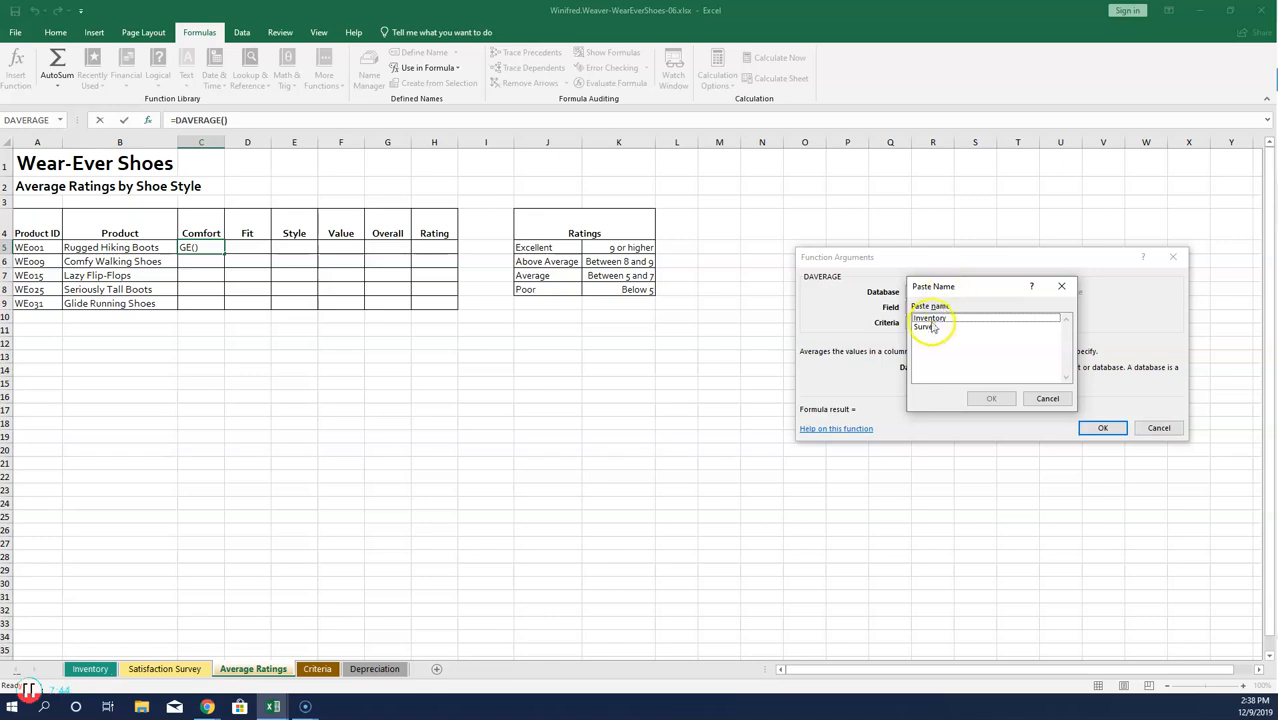
{"action": "left_click", "coordinate": [928, 327]}
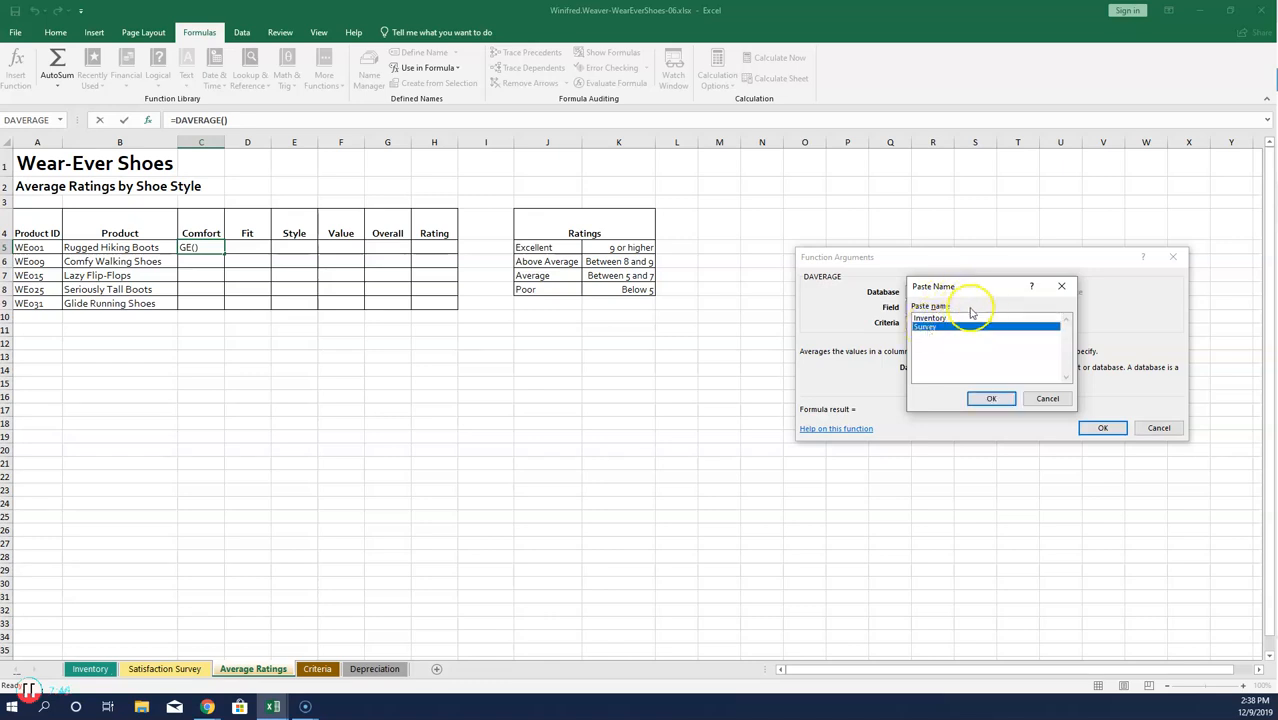
{"action": "left_click", "coordinate": [993, 399]}
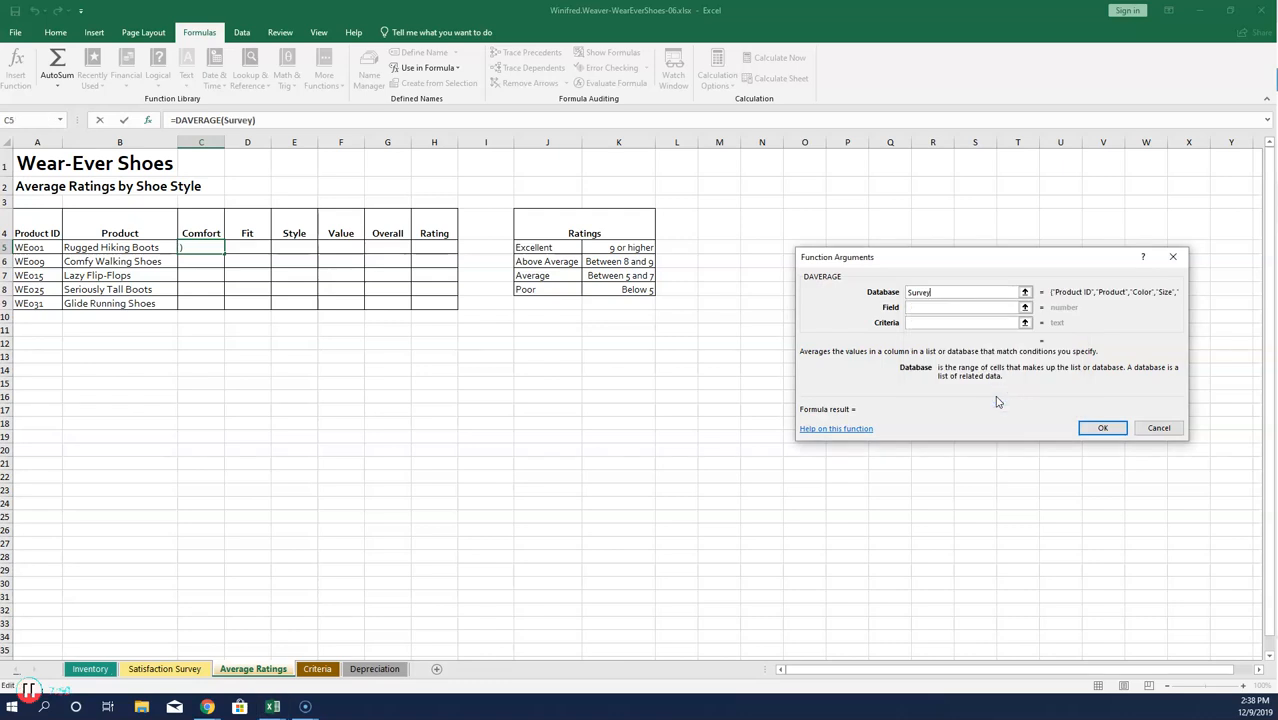
{"action": "left_click", "coordinate": [934, 309]}
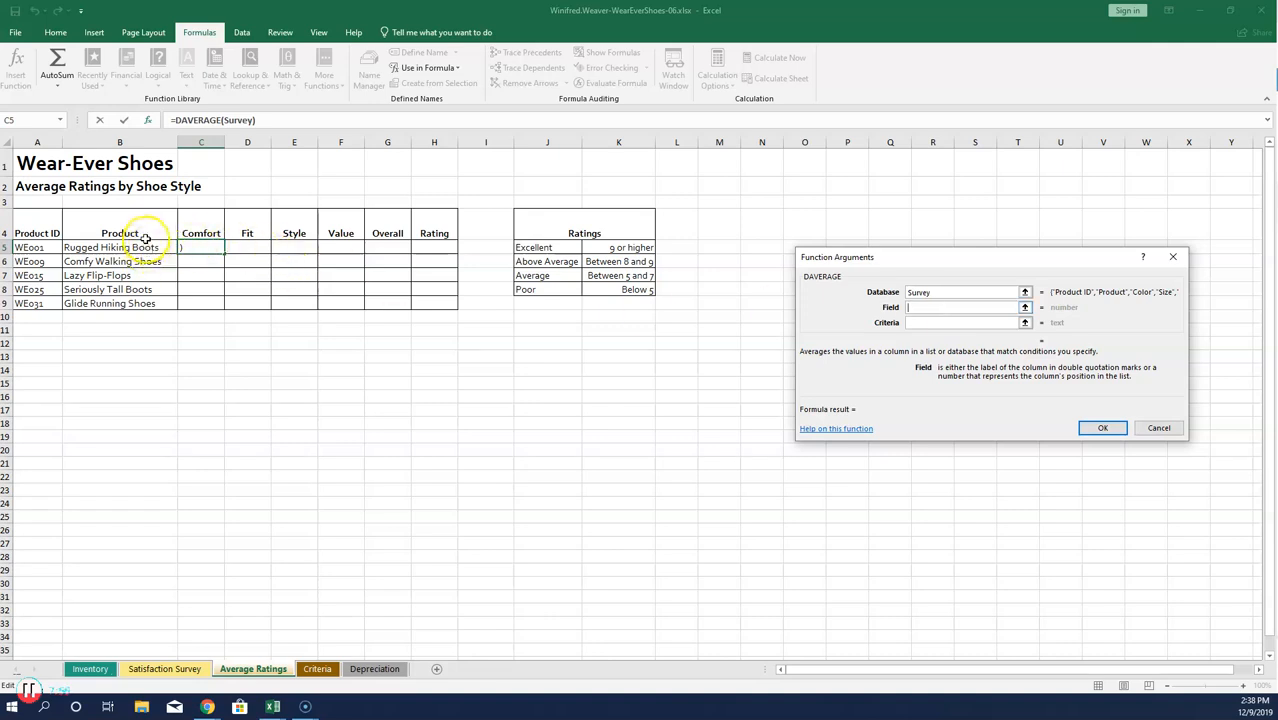
{"action": "left_click", "coordinate": [198, 233]}
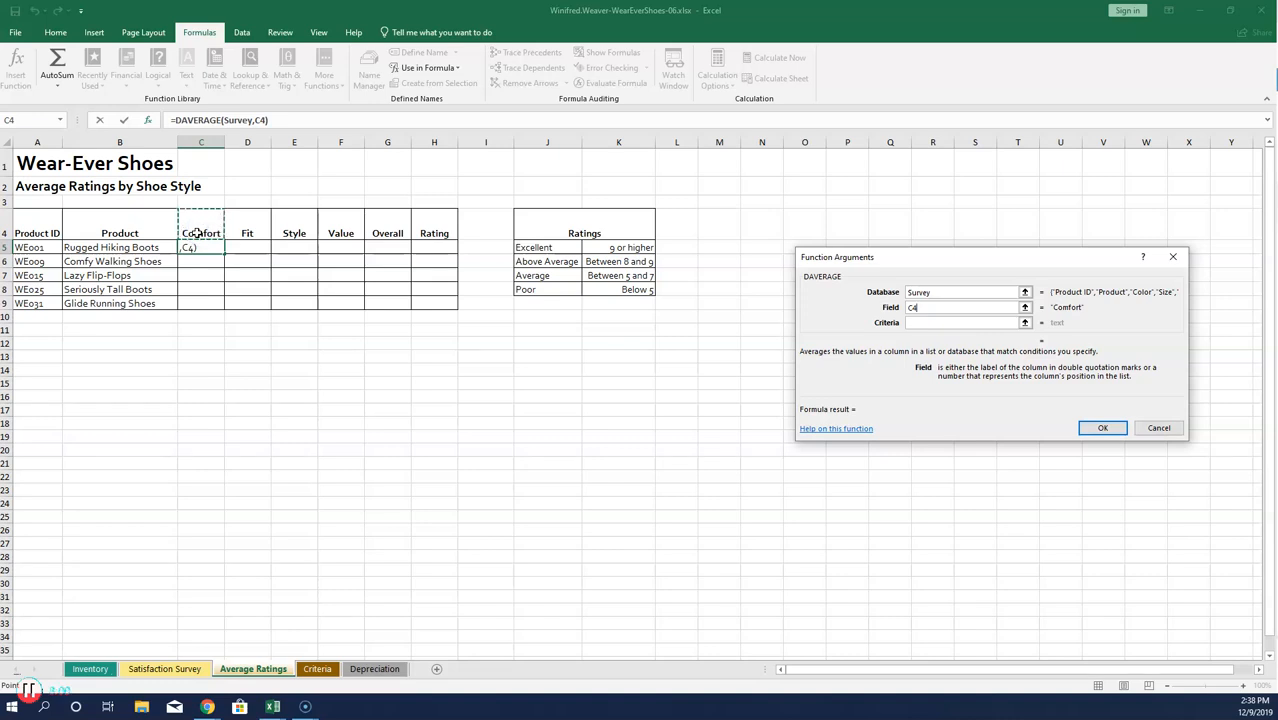
Step: Set the criteria to the absolute range $B$1:$B$2 on the Criteria sheet, complete the C5 formula and fill it across through F5
{"action": "left_click", "coordinate": [892, 328]}
{"action": "left_click", "coordinate": [914, 324]}
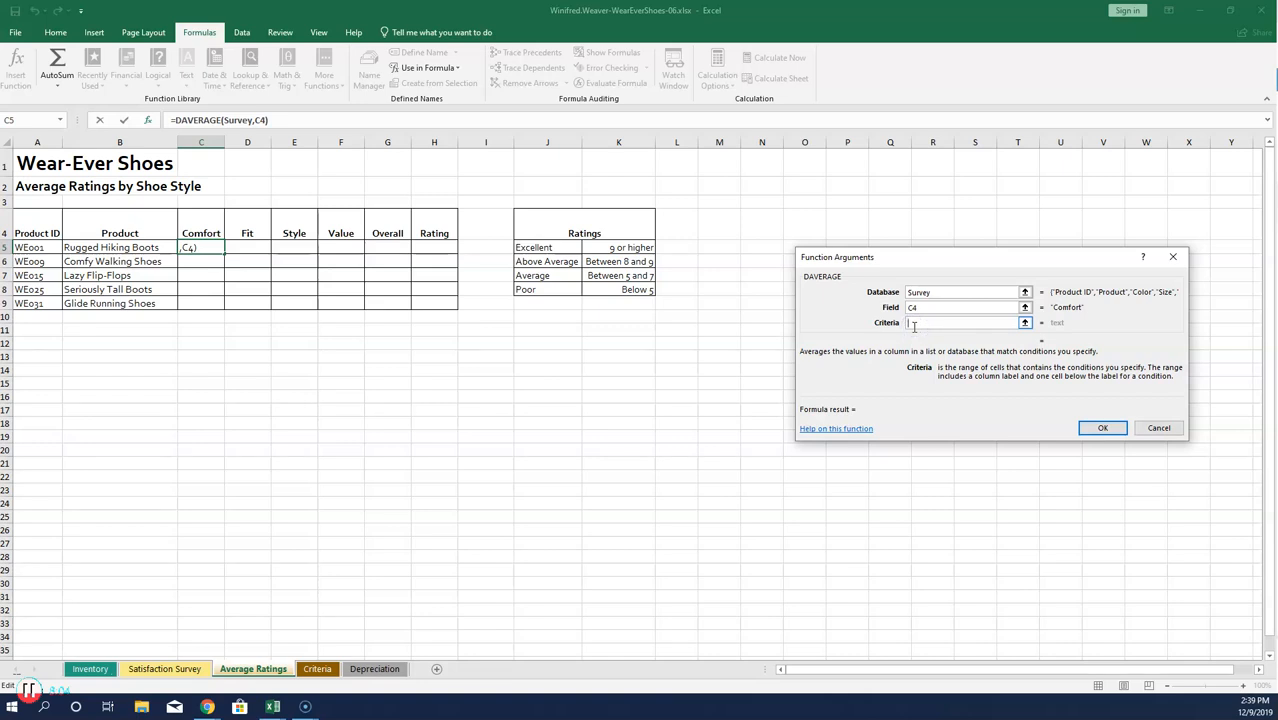
{"action": "left_click", "coordinate": [318, 669]}
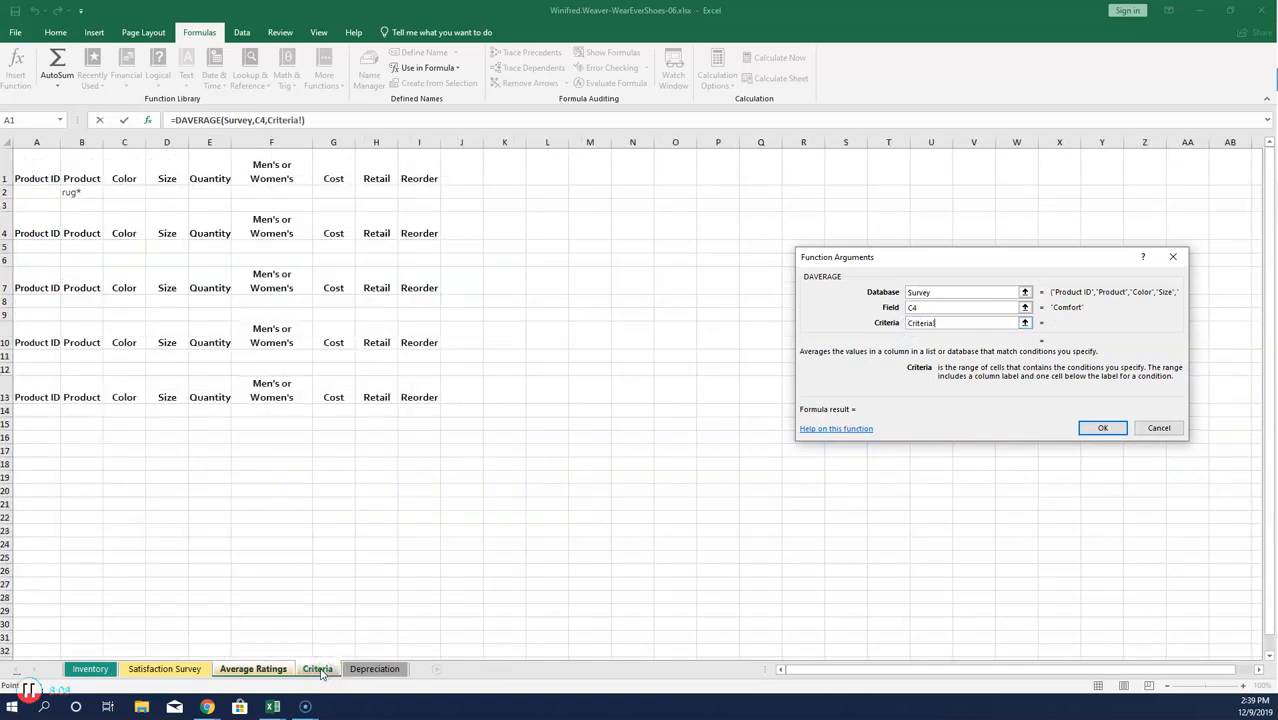
{"action": "left_click_drag", "start_coordinate": [81, 170], "coordinate": [84, 194]}
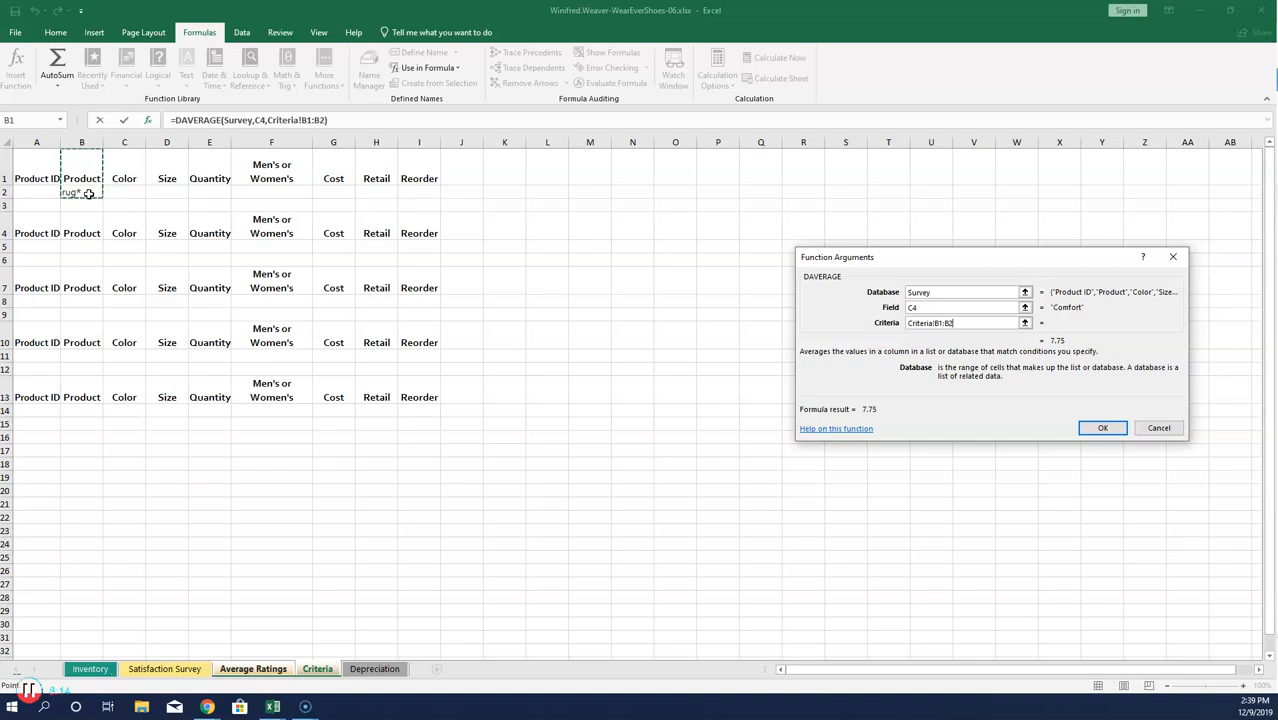
{"action": "key", "text": "F4"}
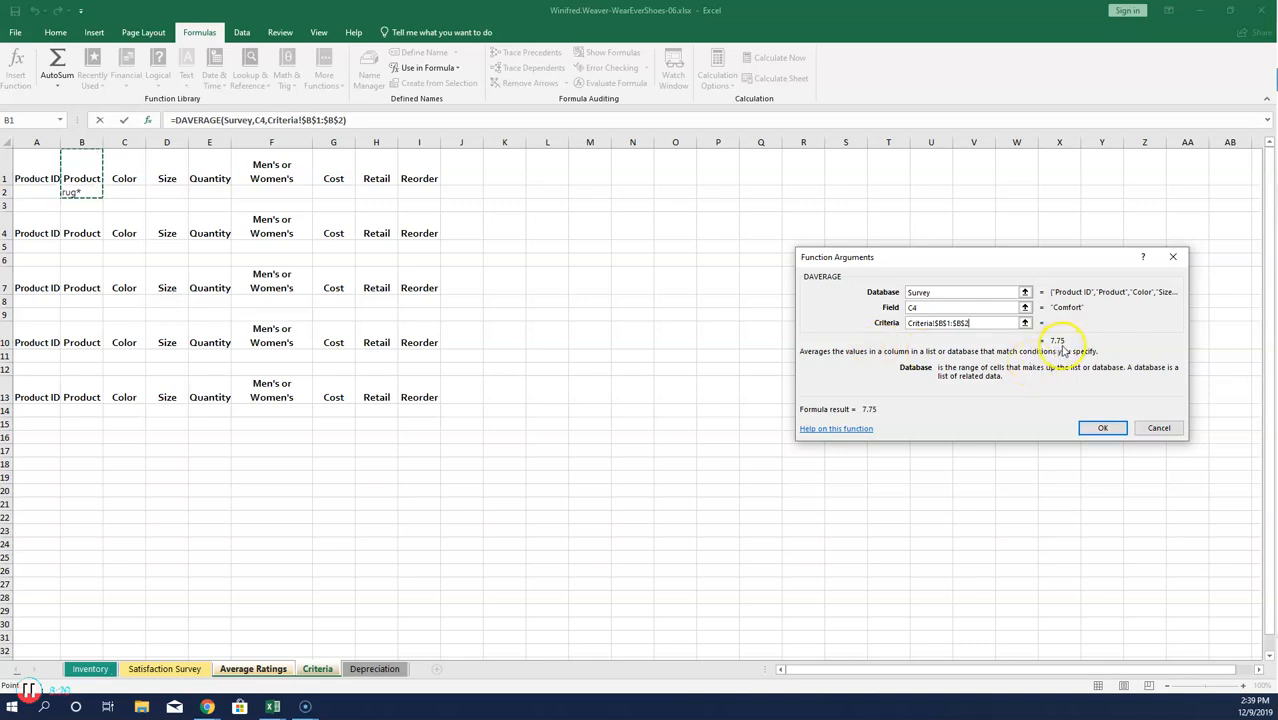
{"action": "left_click", "coordinate": [1124, 436]}
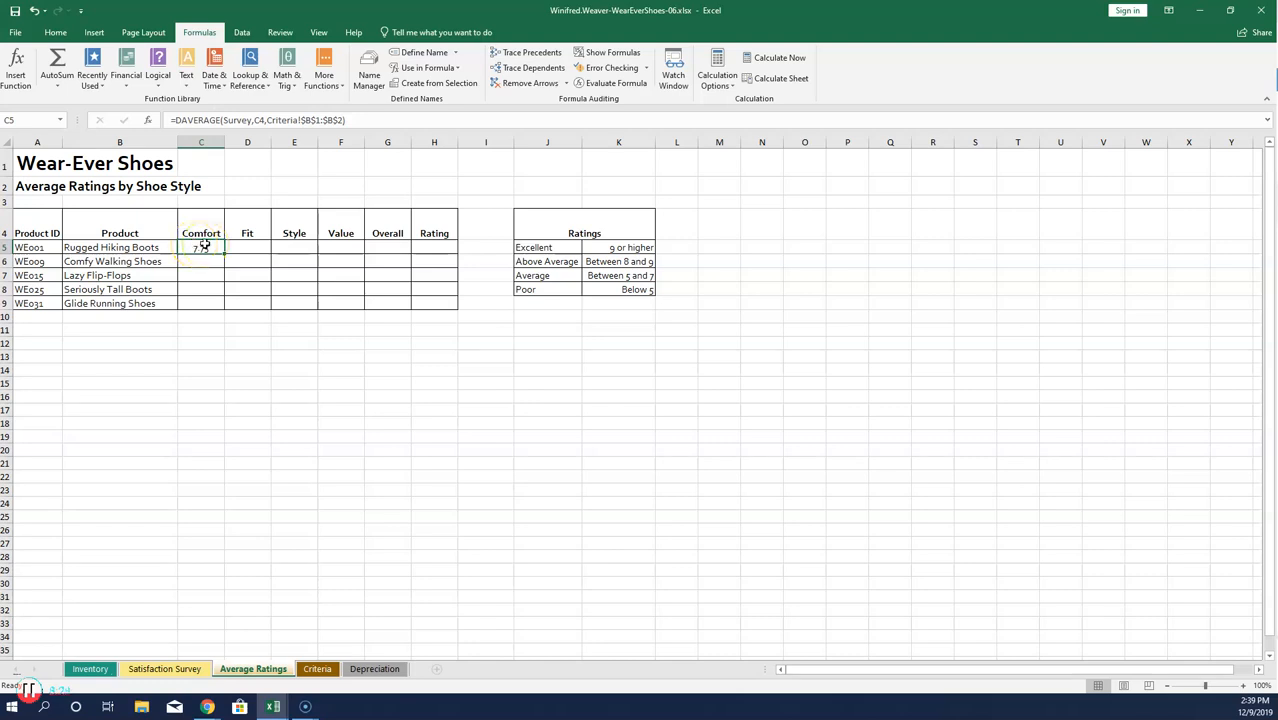
{"action": "left_click_drag", "start_coordinate": [224, 253], "coordinate": [370, 266]}
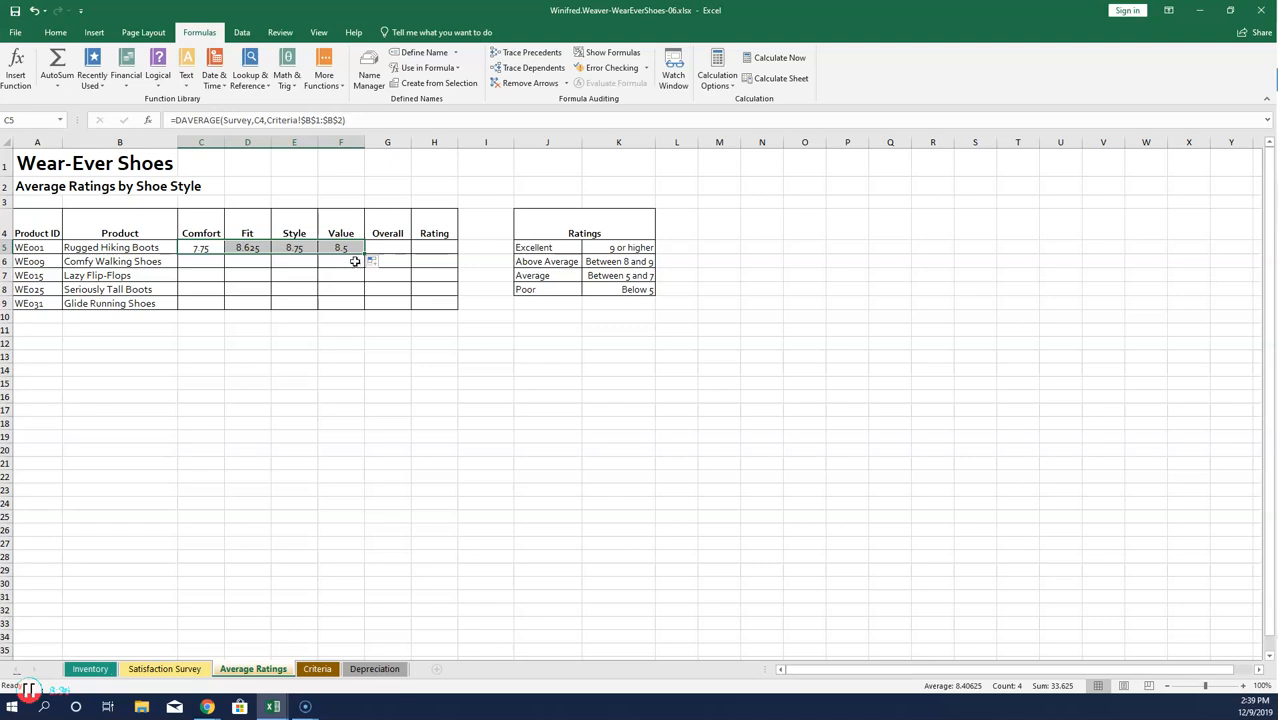
Step: Enter the wildcard criteria com* in B5 and laz* in B8 under the Product headings of the Criteria sheet
{"action": "left_click", "coordinate": [318, 668]}
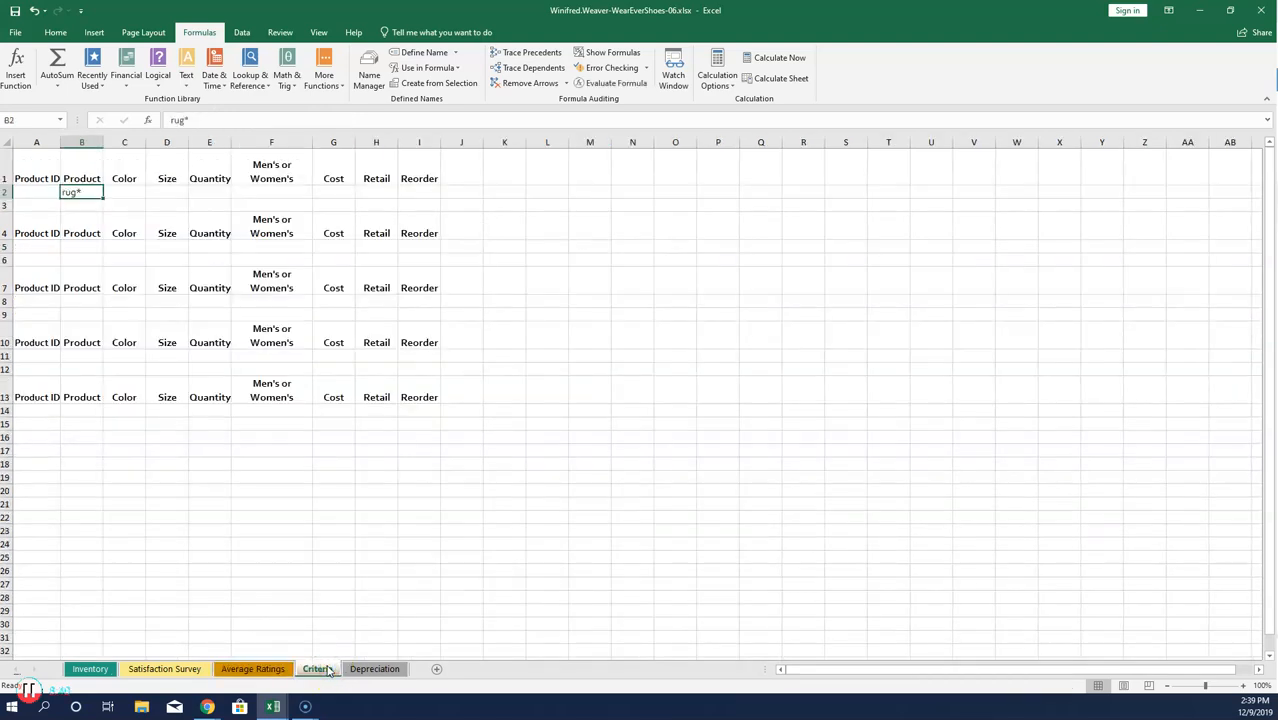
{"action": "left_click", "coordinate": [83, 246]}
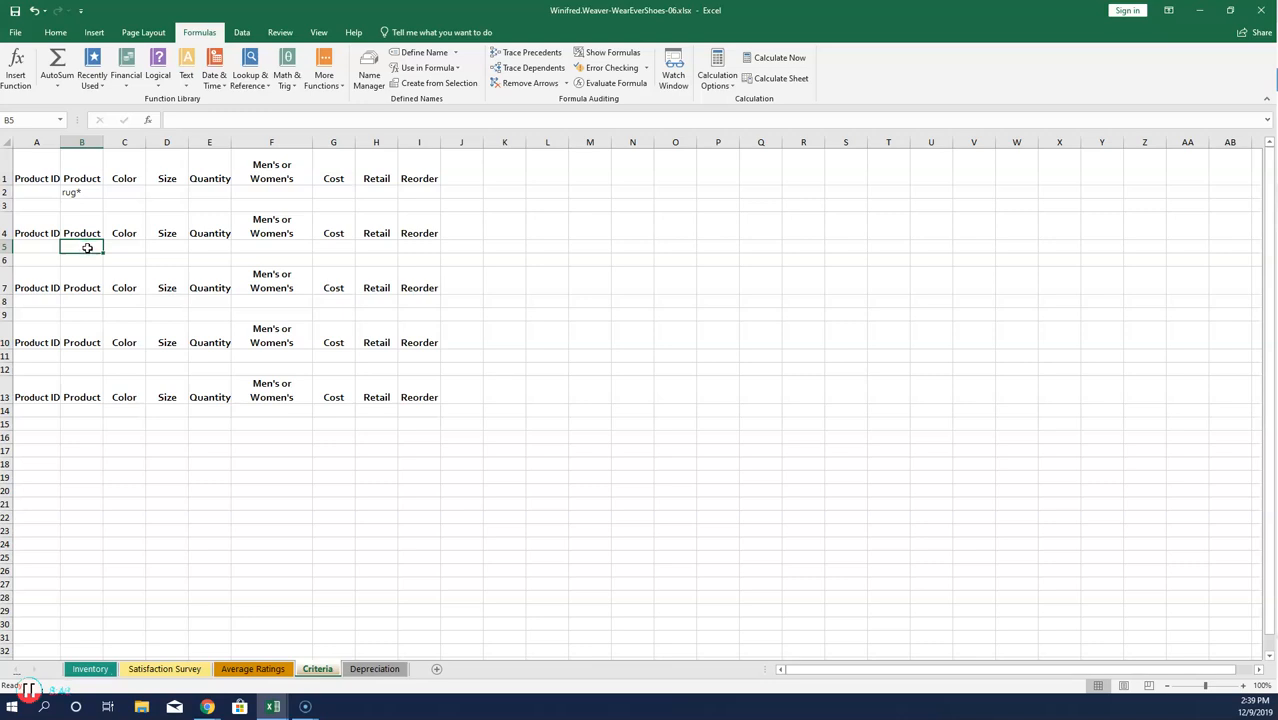
{"action": "type", "text": "c"}
{"action": "key", "text": "BackSpace"}
{"action": "type", "text": "com*"}
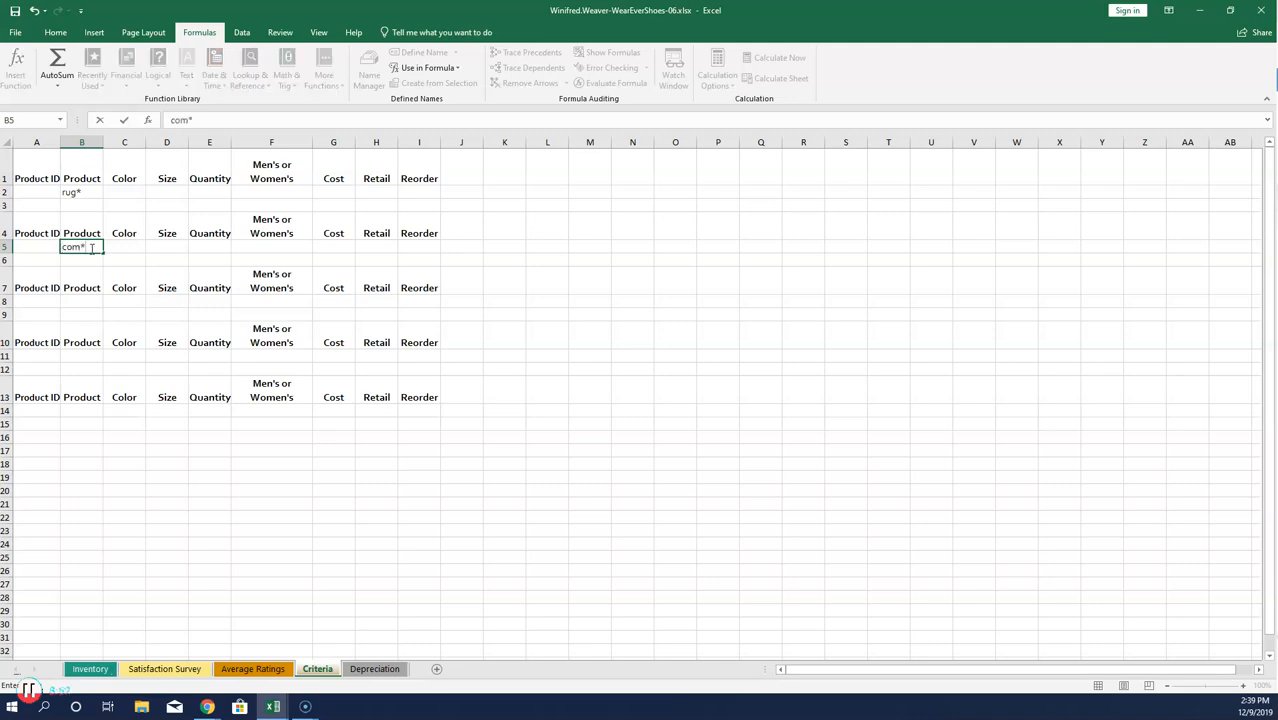
{"action": "left_click", "coordinate": [81, 303]}
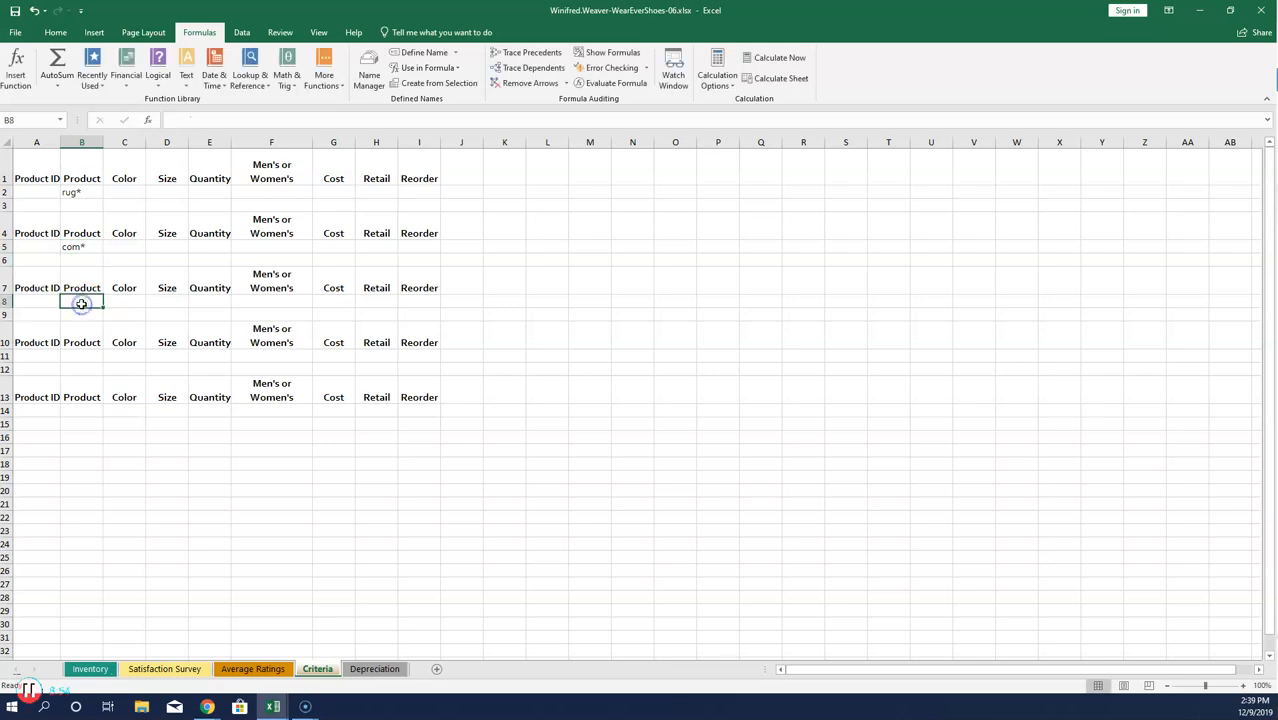
{"action": "type", "text": "laz*"}
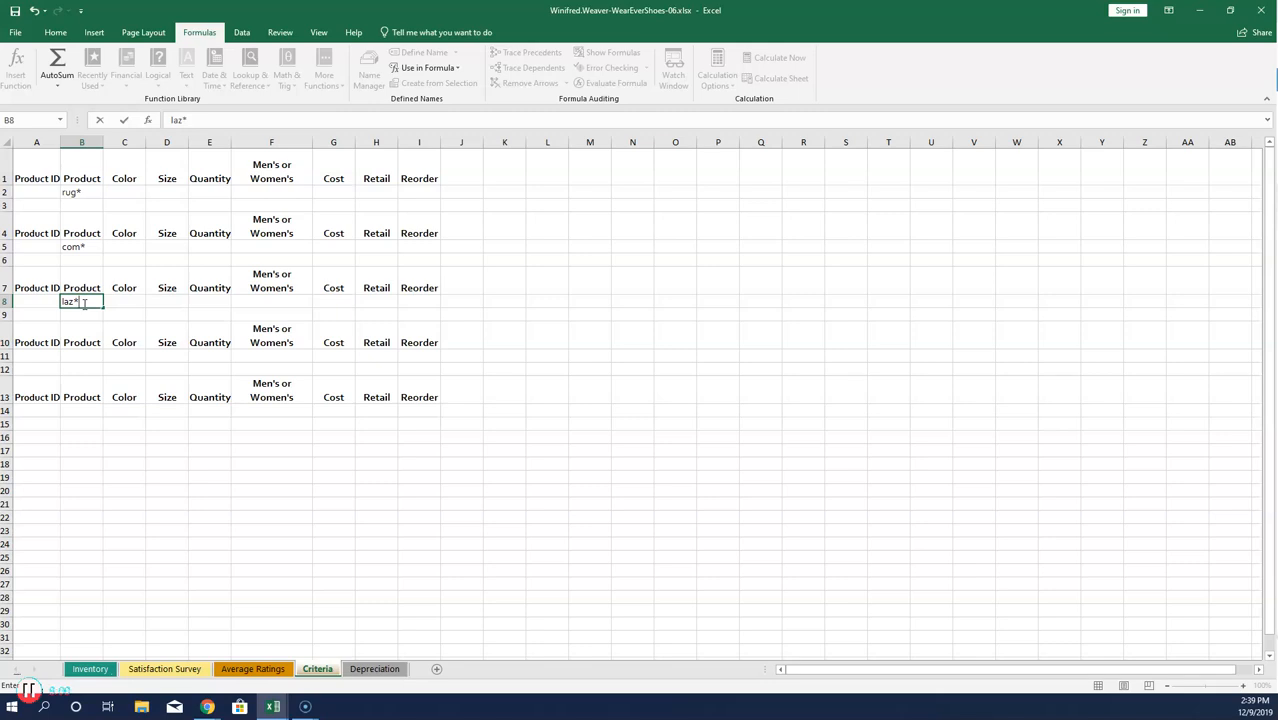
Step: Enter the wildcard criteria ser* in B11 and gli* in B14 under the Product headings of the Criteria sheet
{"action": "left_click", "coordinate": [90, 355]}
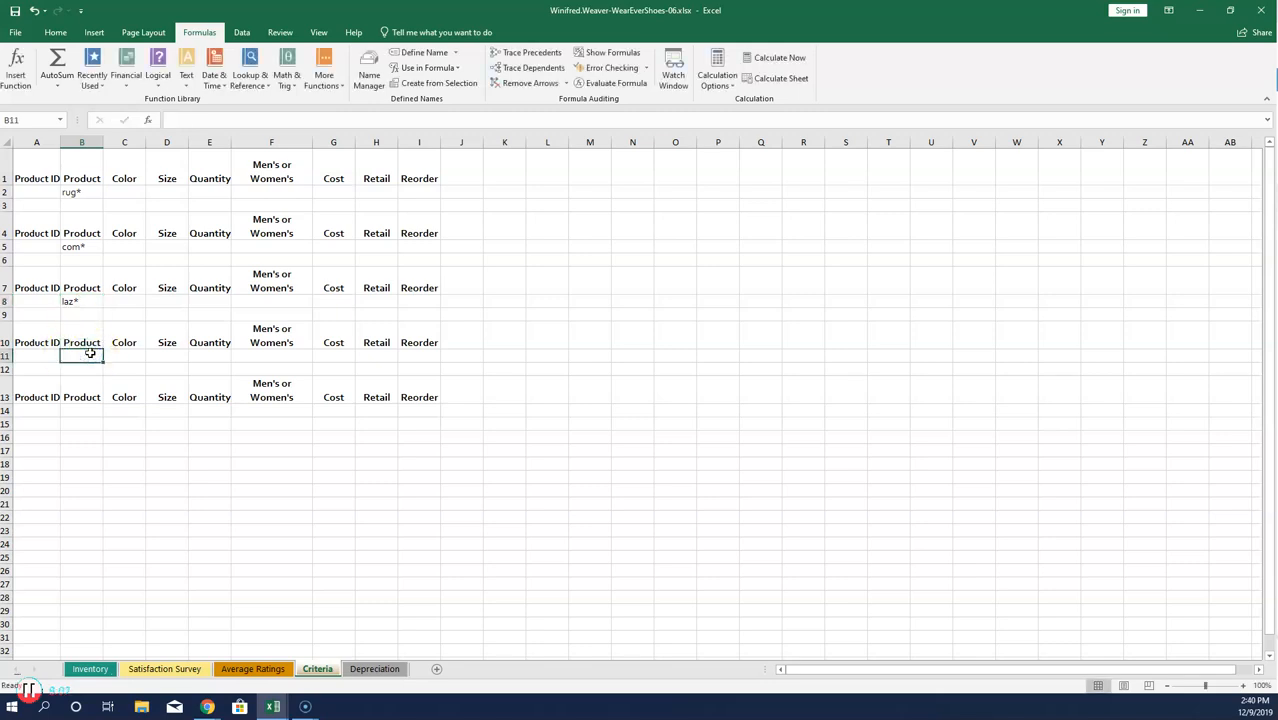
{"action": "type", "text": "ser"}
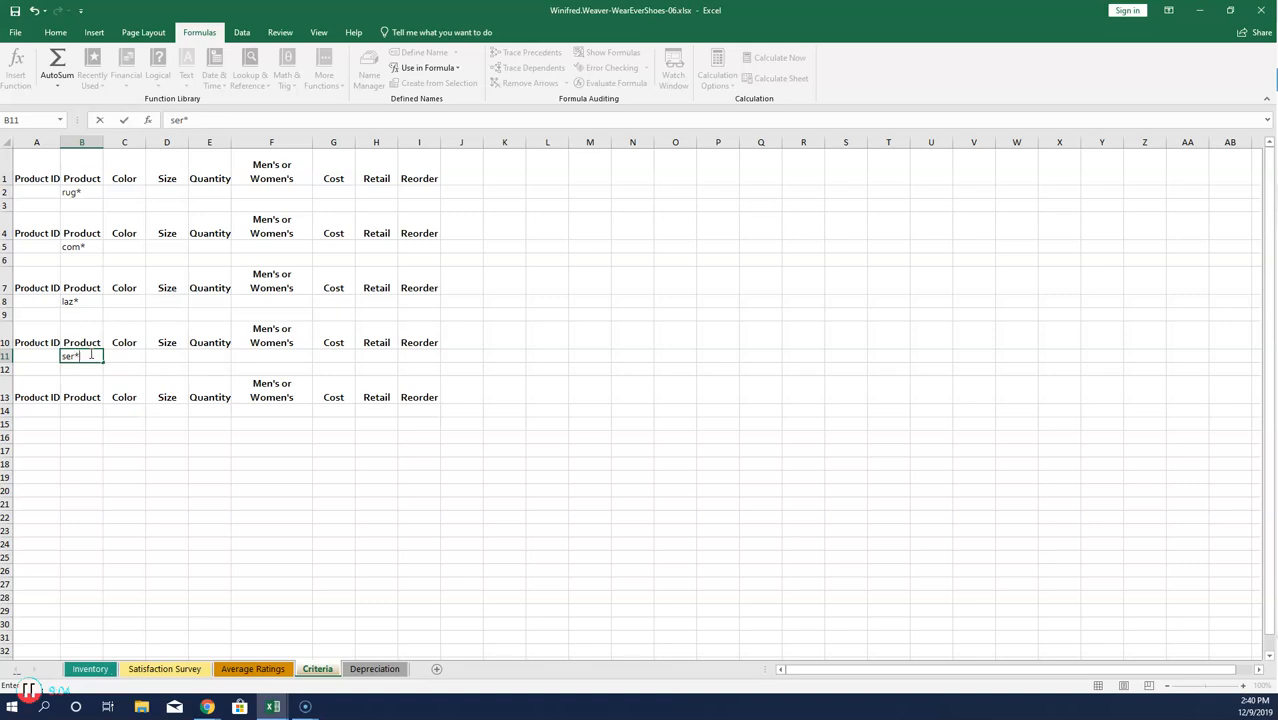
{"action": "type", "text": "*"}
{"action": "left_click", "coordinate": [94, 409]}
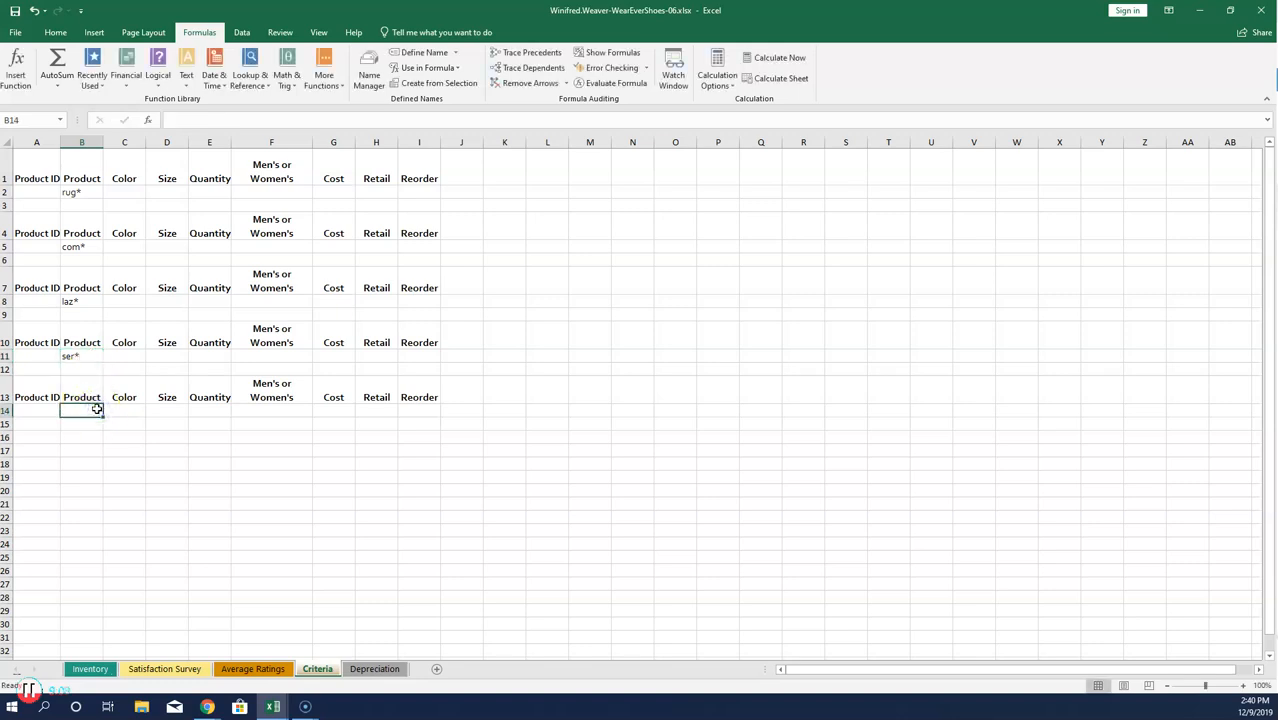
{"action": "type", "text": "gli*"}
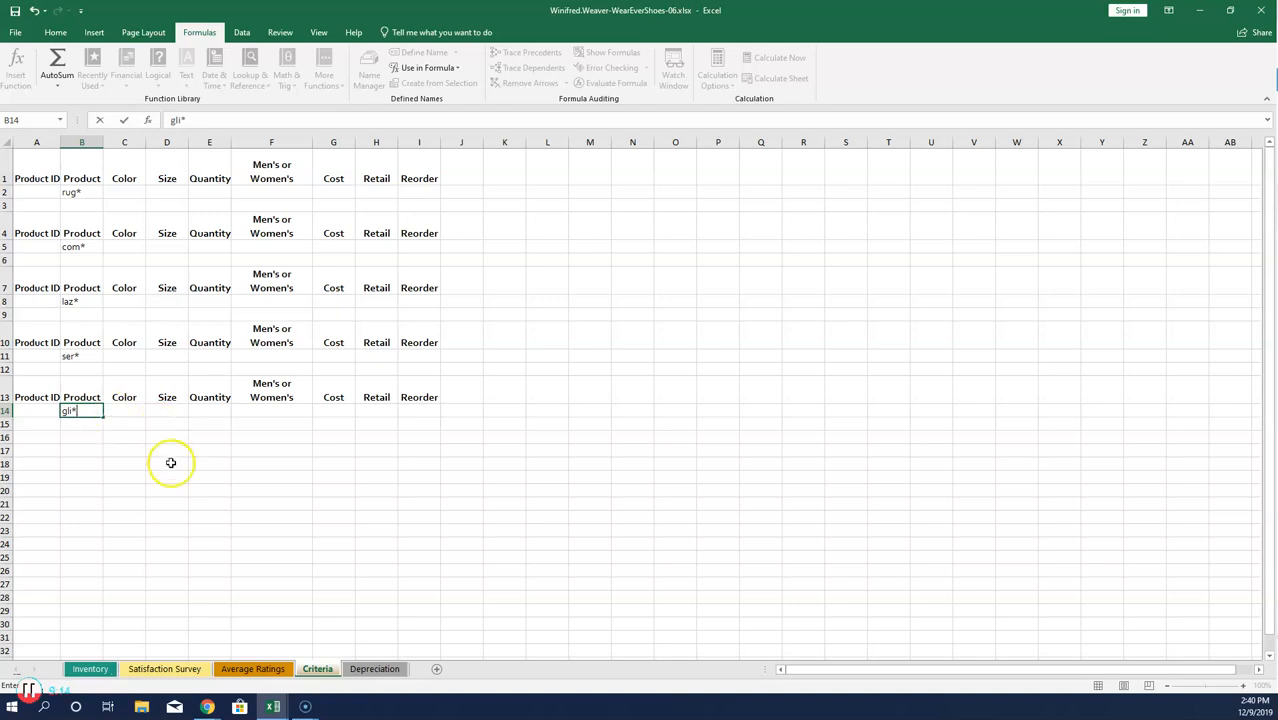
Step: Insert DAVERAGE in cell C6 of the Average Ratings sheet with Survey as the database and C4 as the field
{"action": "left_click", "coordinate": [252, 671]}
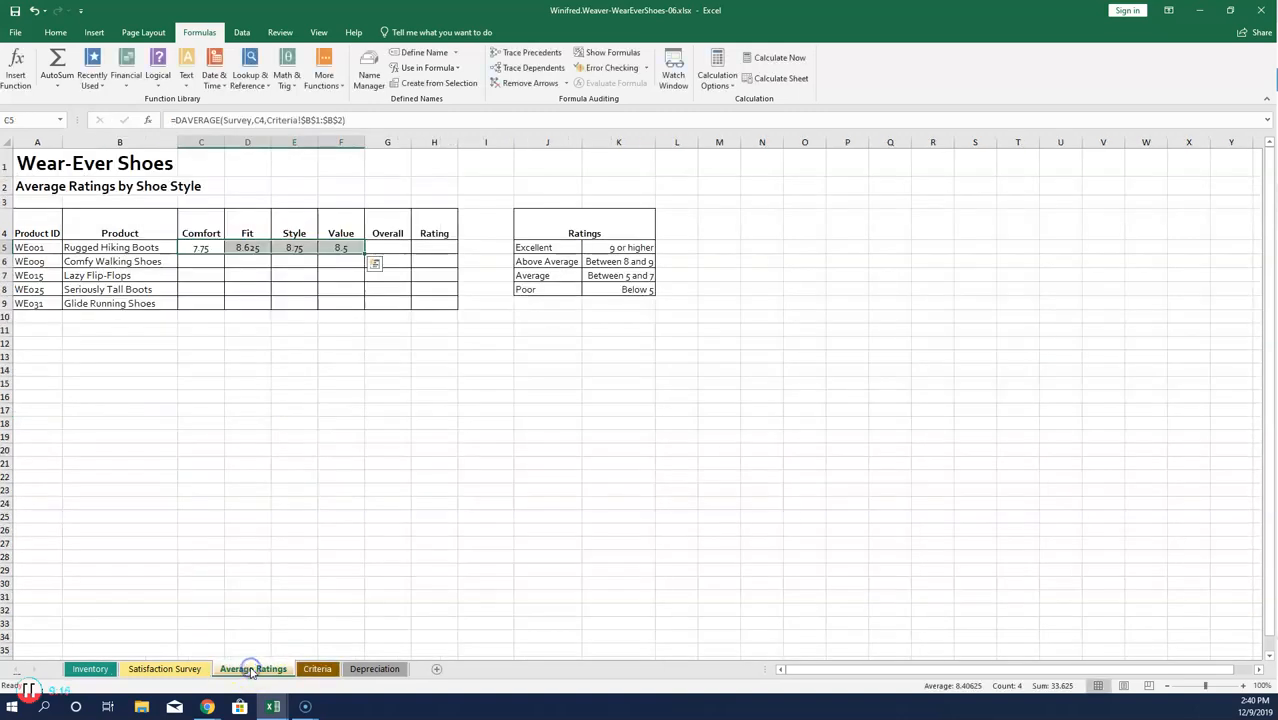
{"action": "left_click", "coordinate": [199, 266]}
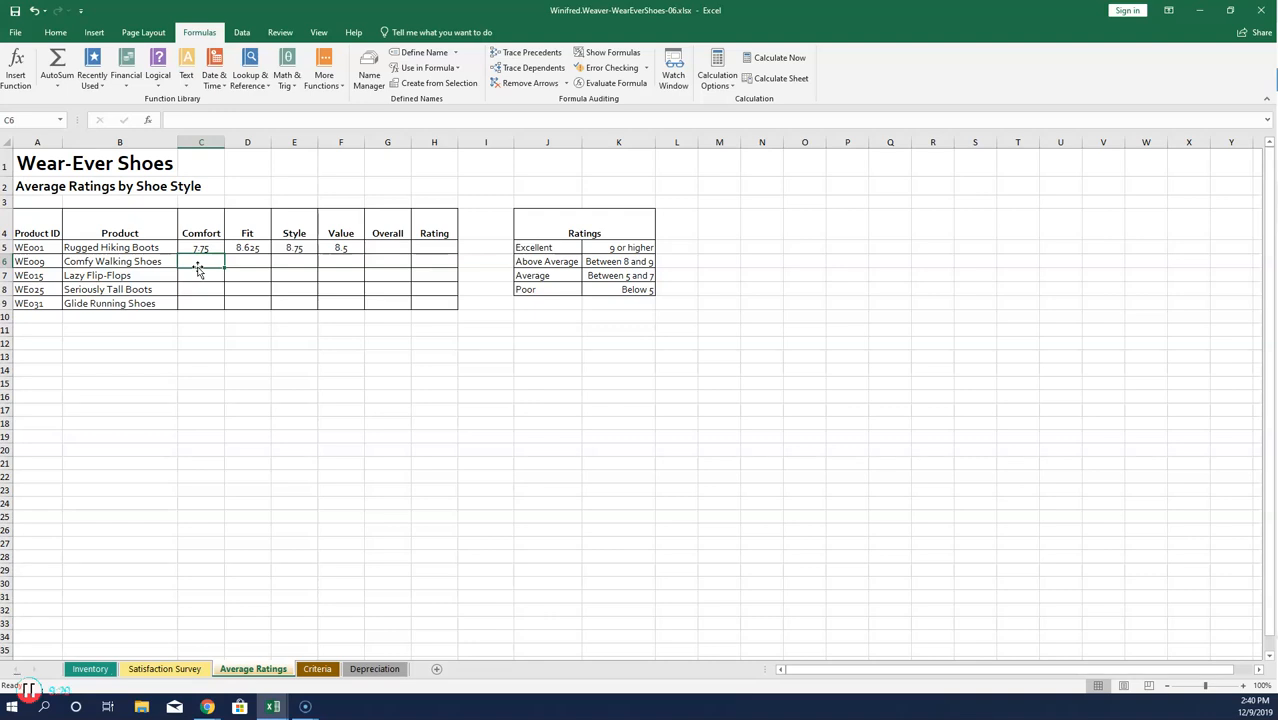
{"action": "left_click", "coordinate": [93, 84]}
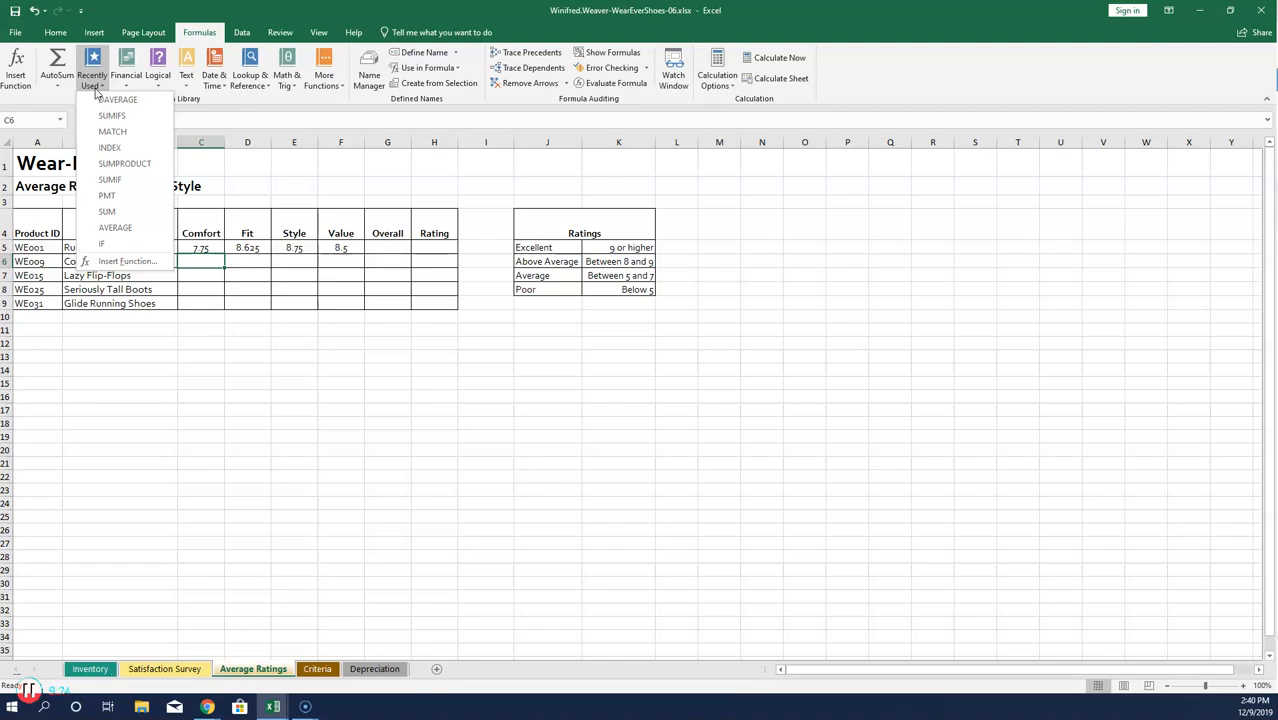
{"action": "left_click", "coordinate": [104, 100]}
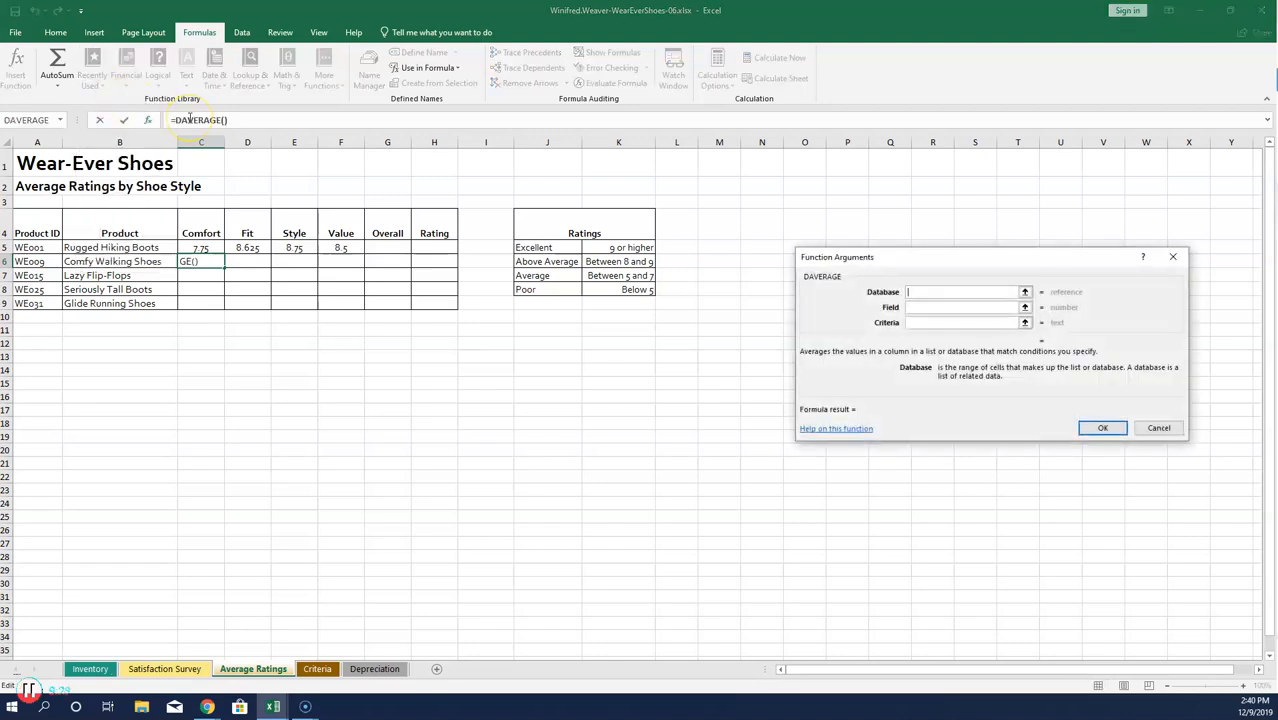
{"action": "key", "text": "F3"}
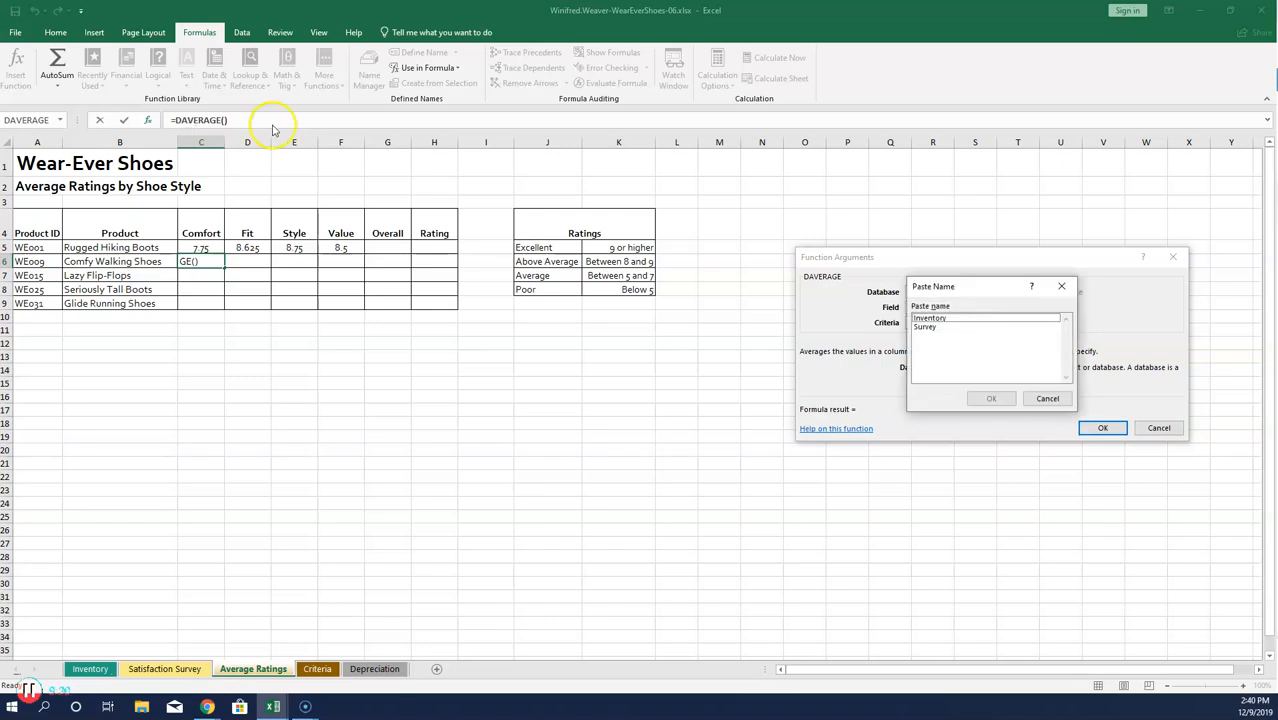
{"action": "left_click", "coordinate": [926, 328]}
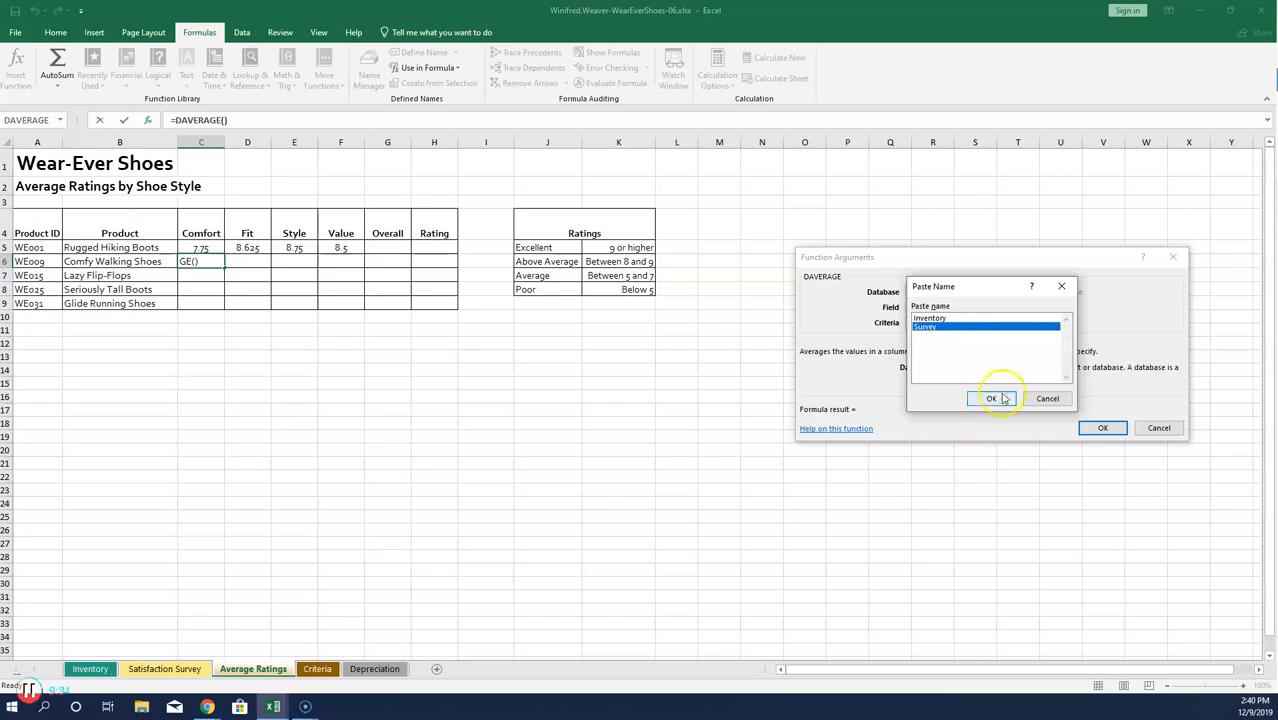
{"action": "left_click", "coordinate": [993, 398]}
{"action": "left_click", "coordinate": [919, 306]}
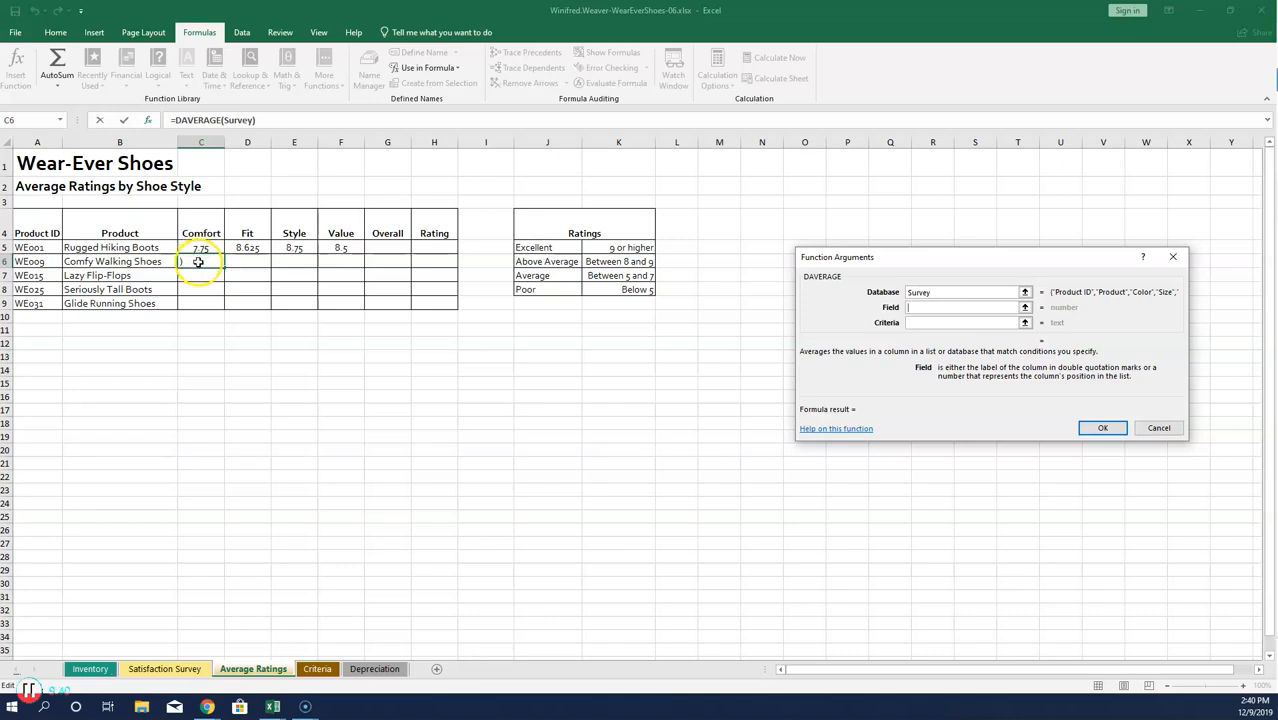
{"action": "left_click", "coordinate": [203, 231]}
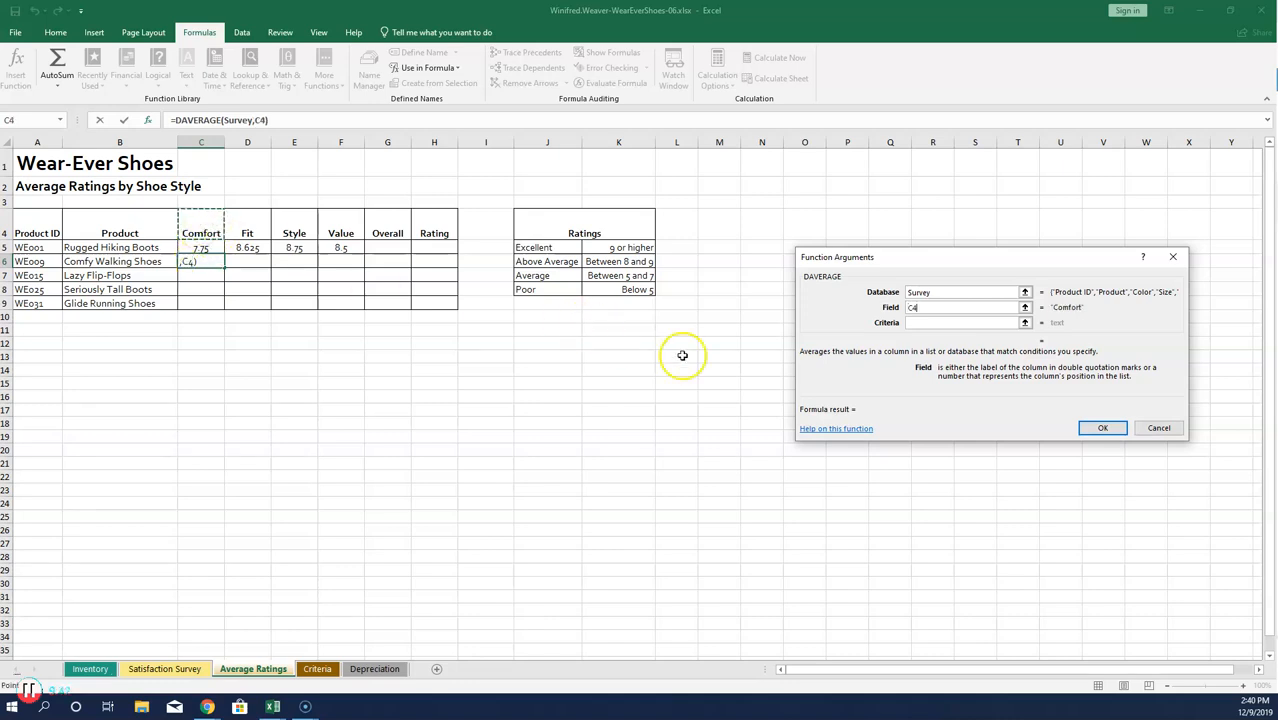
Step: Set the criteria to the absolute range $B$4:$B$5 on the Criteria sheet, complete the C6 formula and fill it across through F6
{"action": "left_click", "coordinate": [950, 322]}
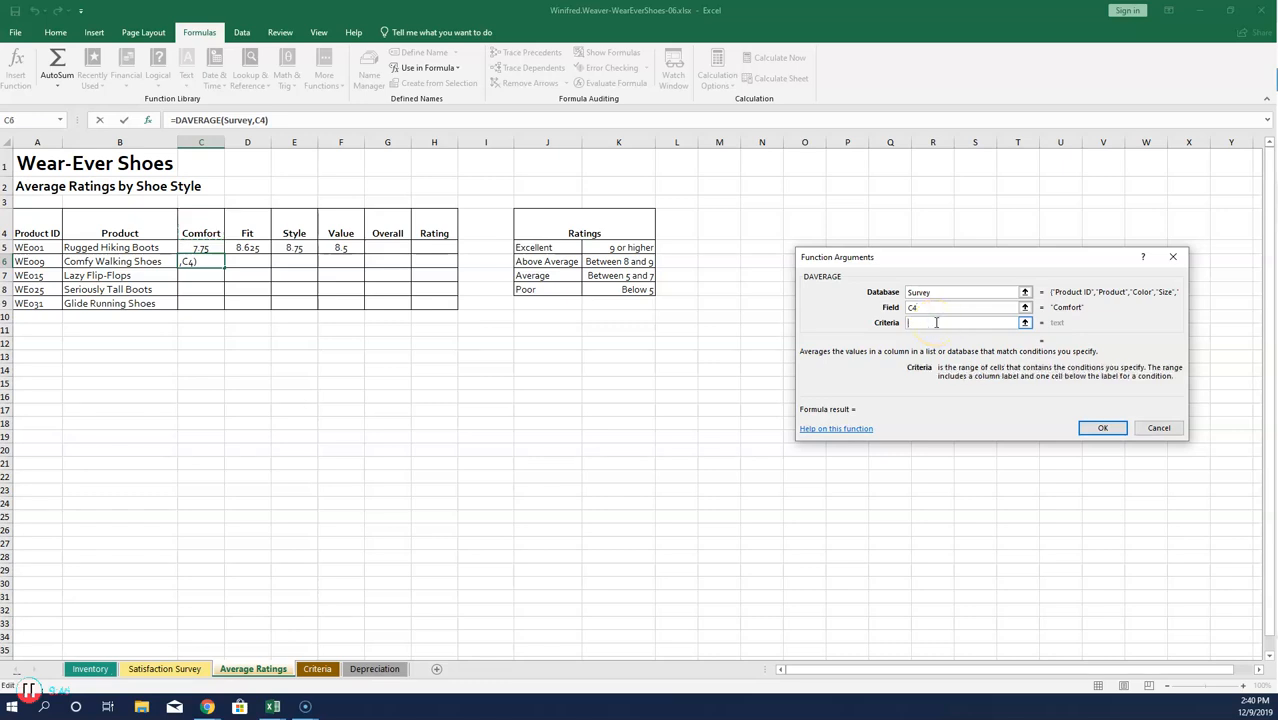
{"action": "left_click", "coordinate": [317, 669]}
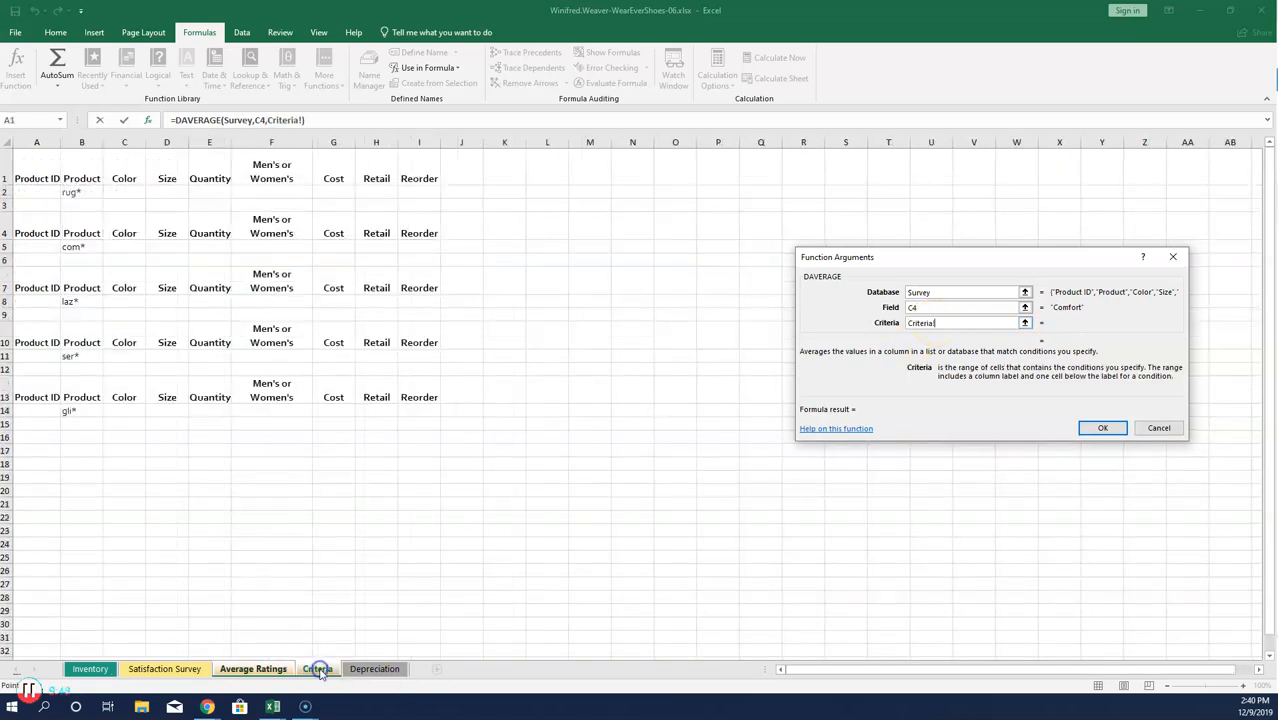
{"action": "left_click", "coordinate": [93, 230]}
{"action": "left_click_drag", "start_coordinate": [93, 230], "coordinate": [92, 247]}
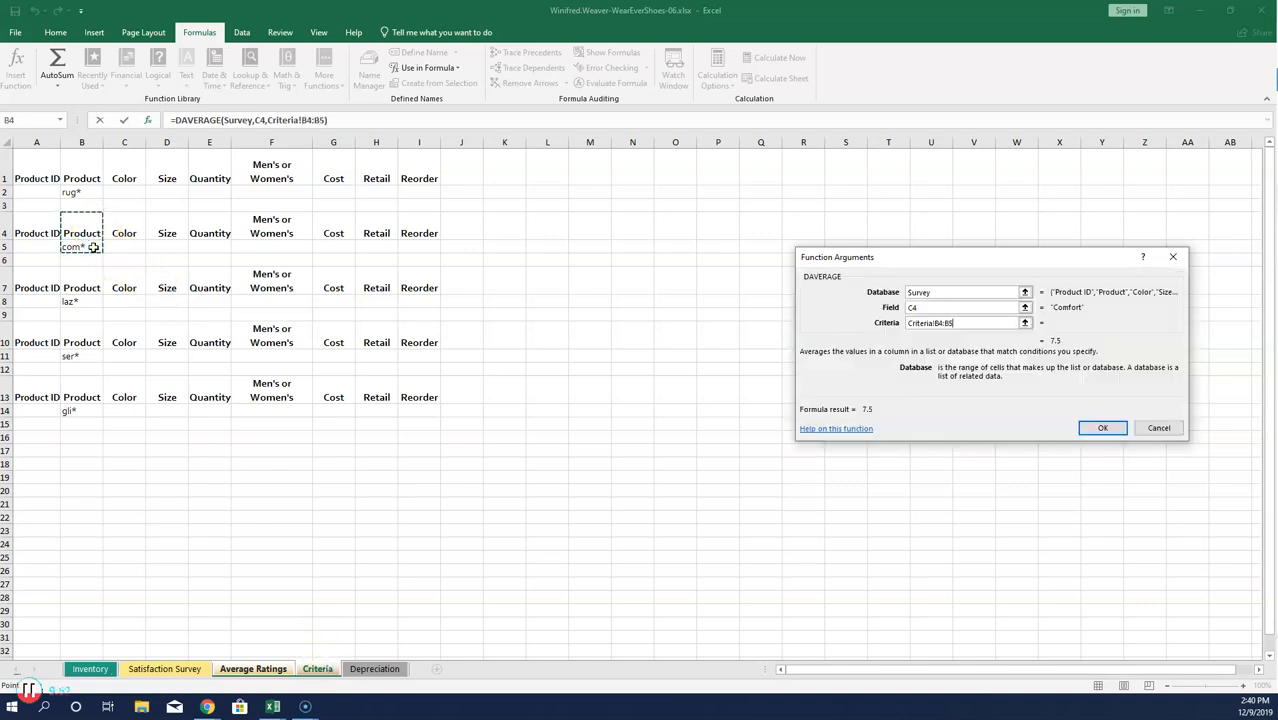
{"action": "key", "text": "F4"}
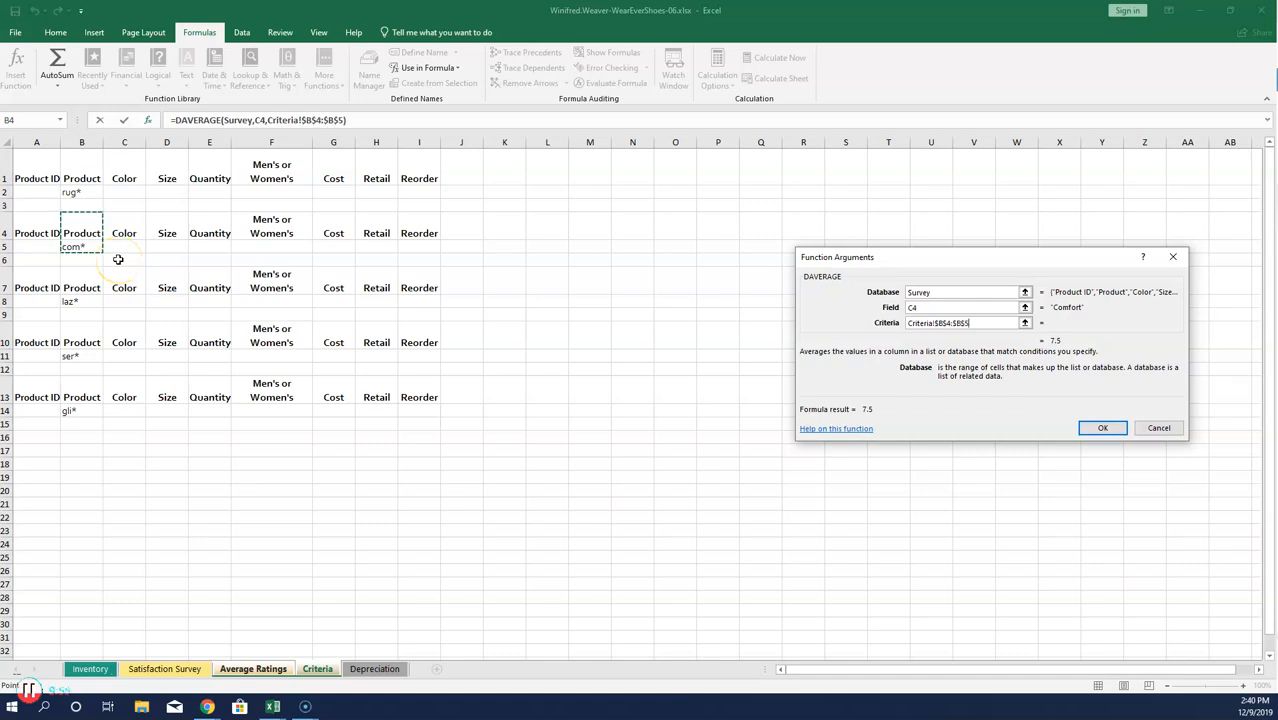
{"action": "left_click", "coordinate": [1100, 428]}
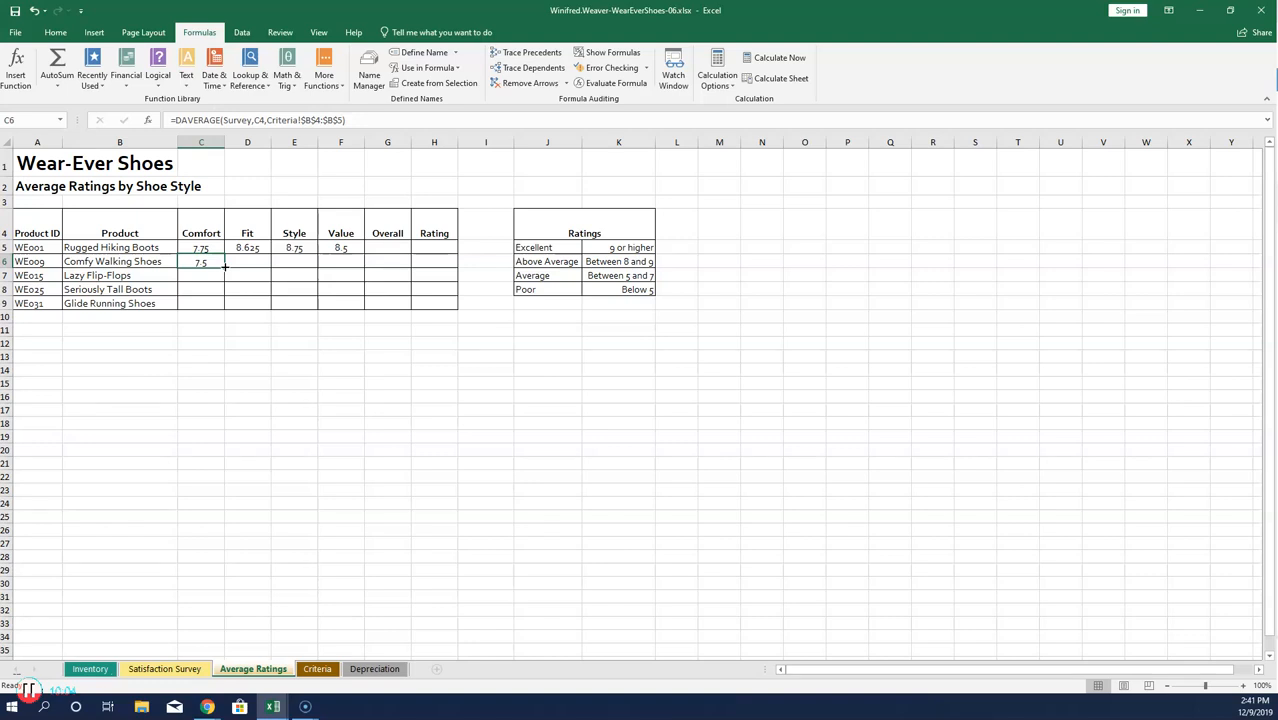
{"action": "left_click_drag", "start_coordinate": [225, 265], "coordinate": [352, 272]}
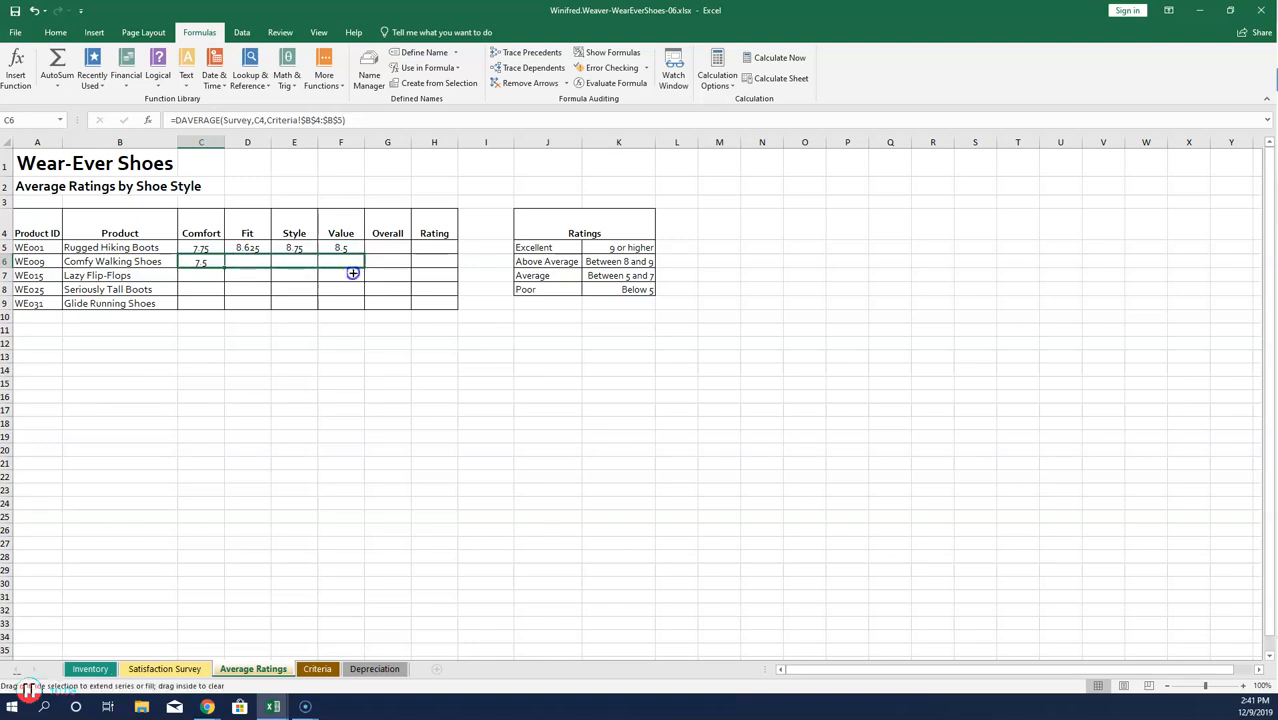
{"action": "left_click_drag", "start_coordinate": [352, 272], "coordinate": [352, 272]}
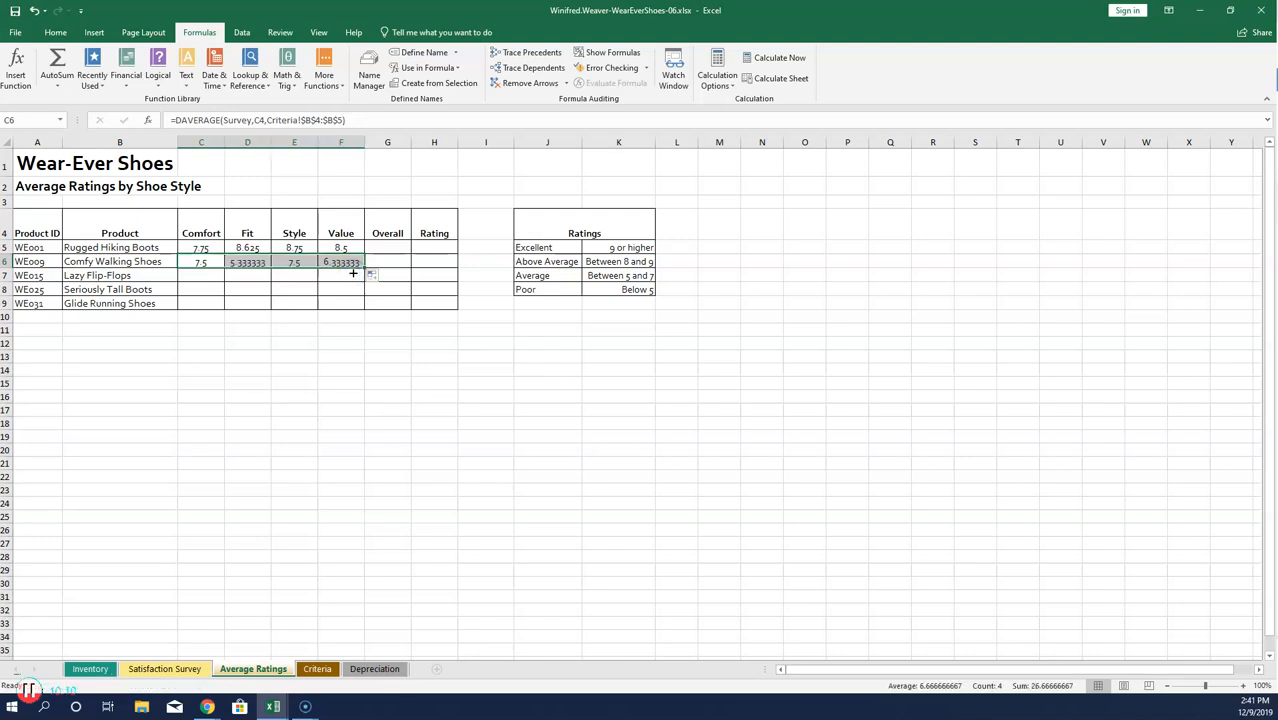
Step: Insert DAVERAGE in cell C7 for Lazy Flip-Flops with Survey as the database and C4 as the field
{"action": "left_click", "coordinate": [346, 273]}
{"action": "left_click", "coordinate": [210, 275]}
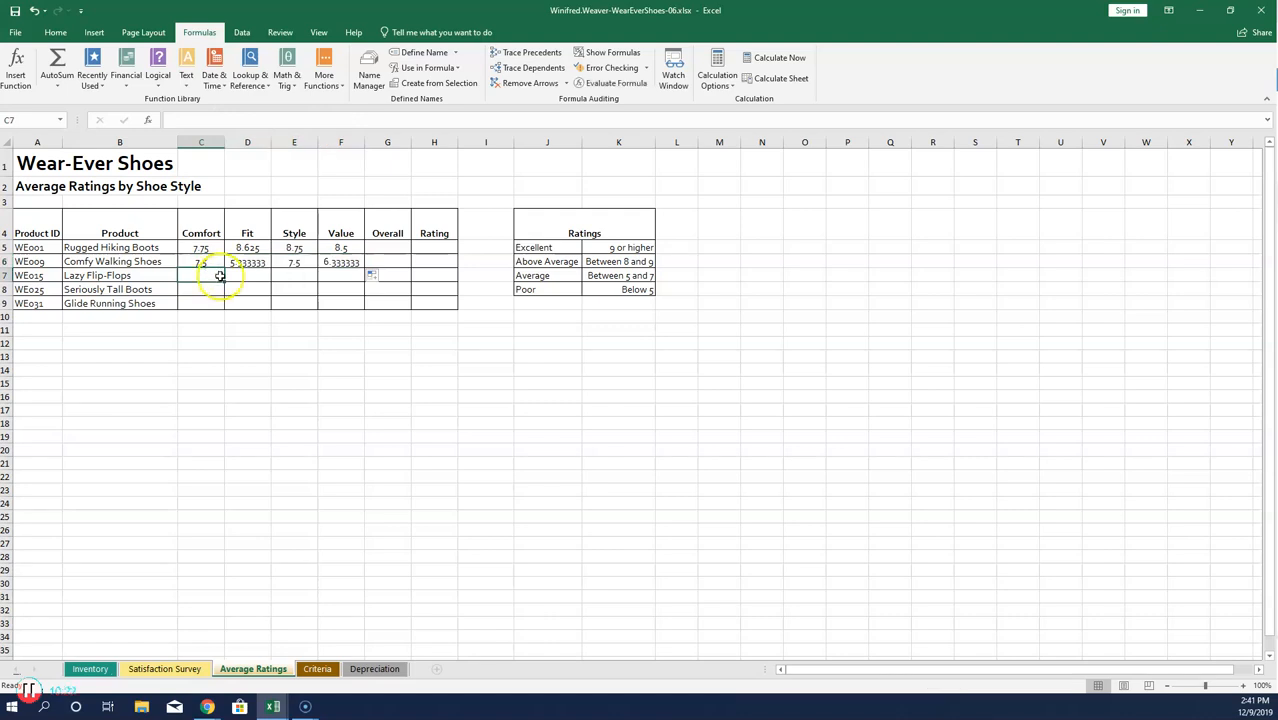
{"action": "left_click", "coordinate": [104, 84]}
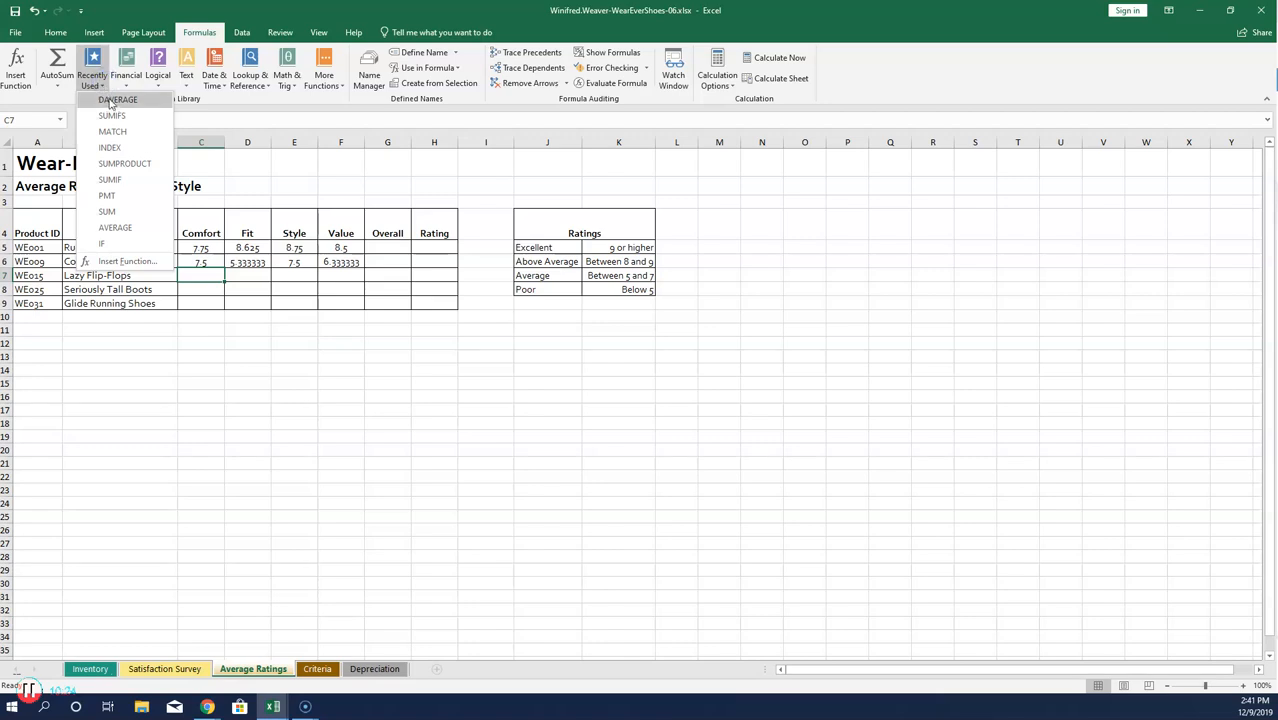
{"action": "left_click", "coordinate": [111, 101]}
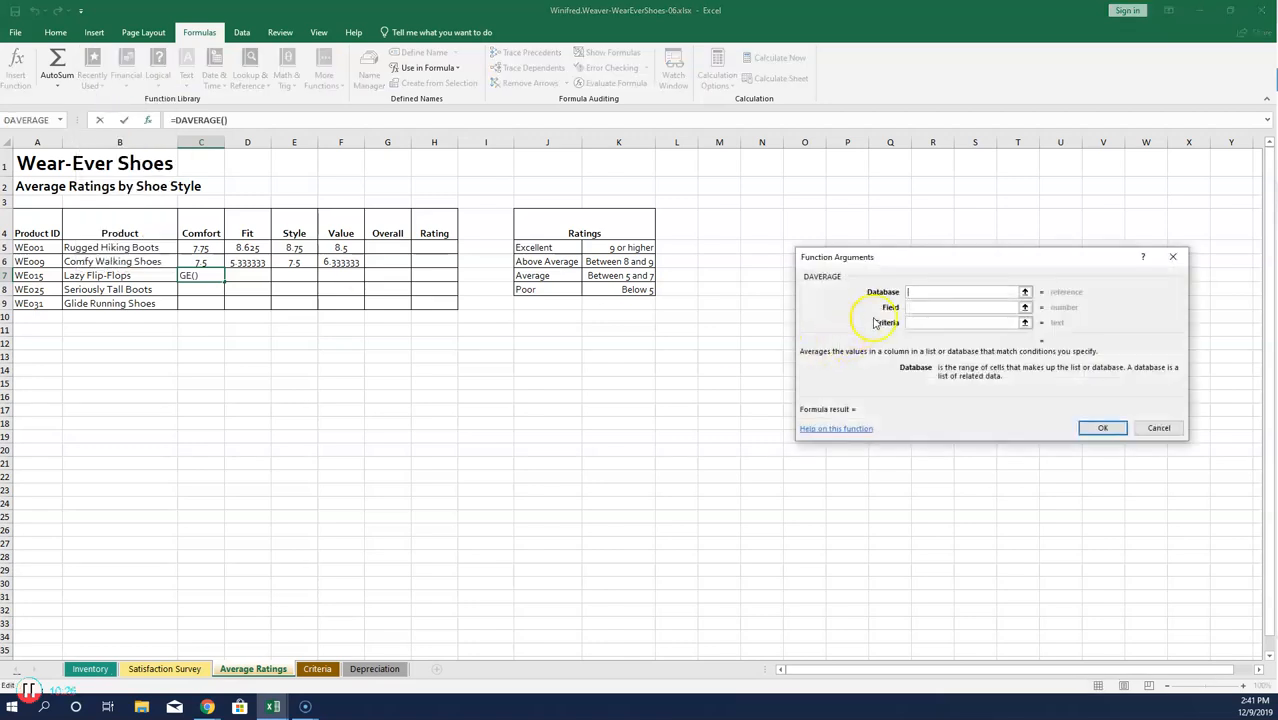
{"action": "key", "text": "F3"}
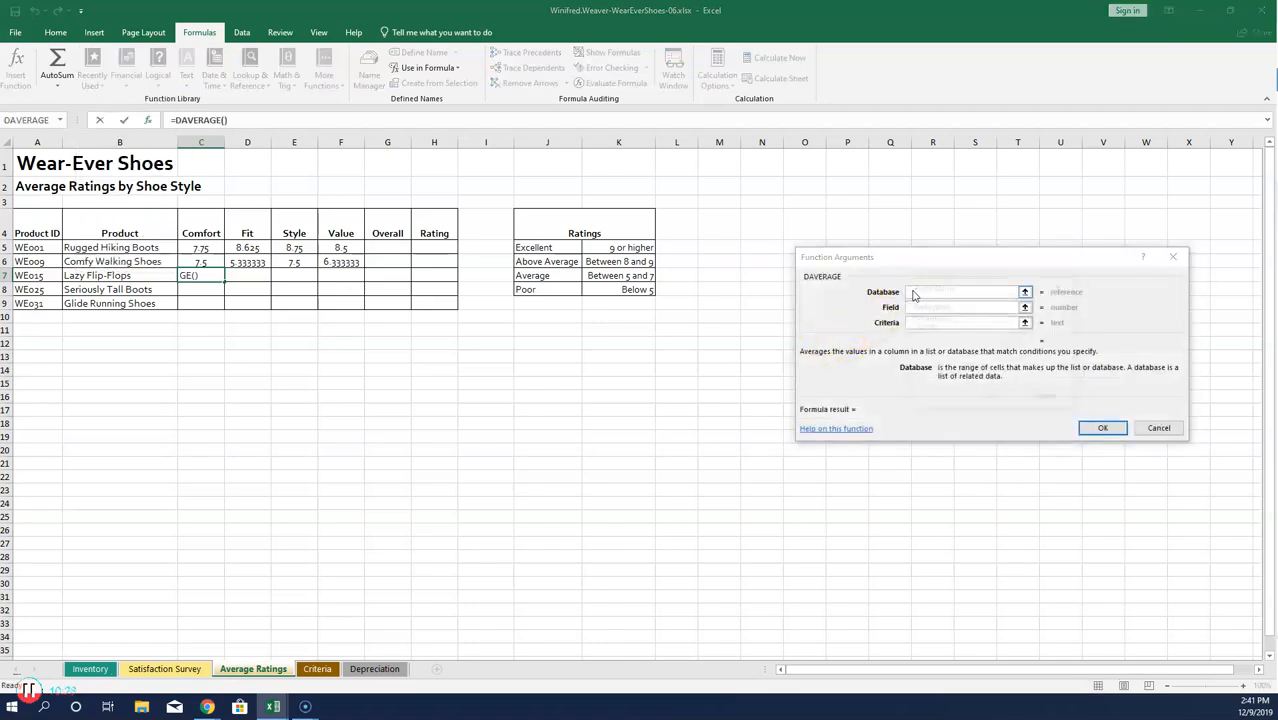
{"action": "left_click", "coordinate": [921, 326]}
{"action": "left_click", "coordinate": [989, 399]}
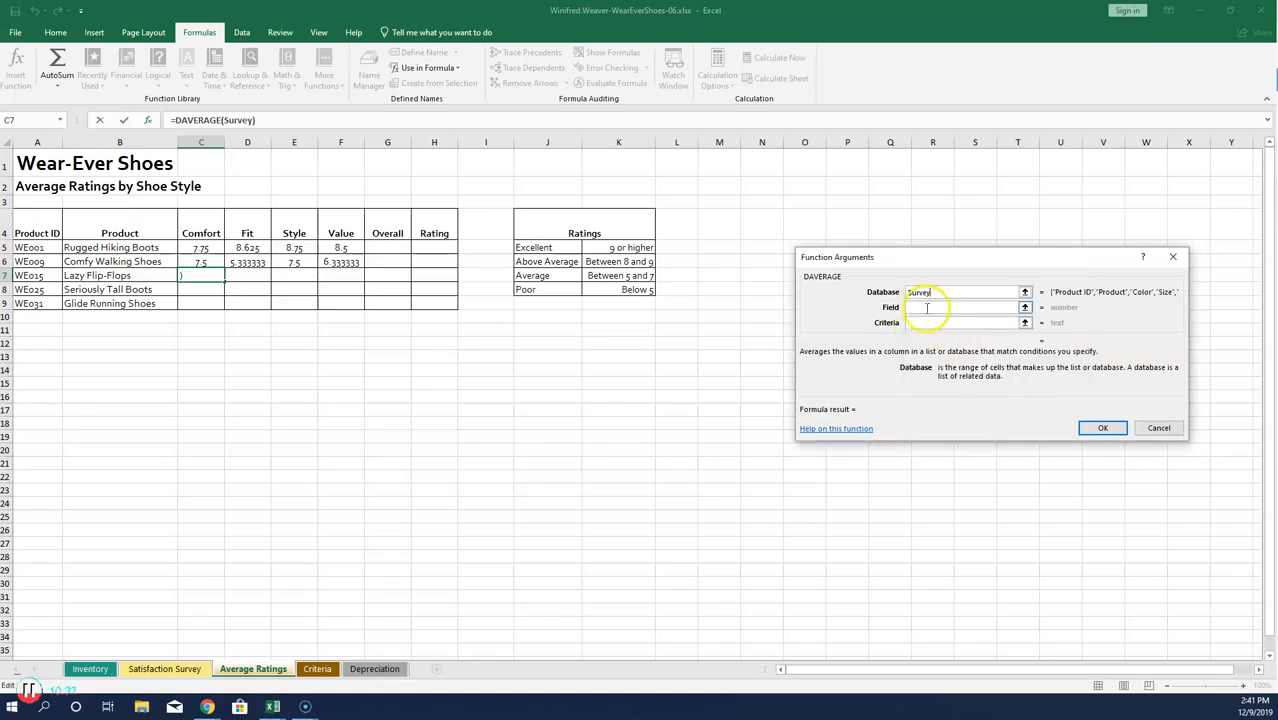
{"action": "left_click", "coordinate": [926, 308]}
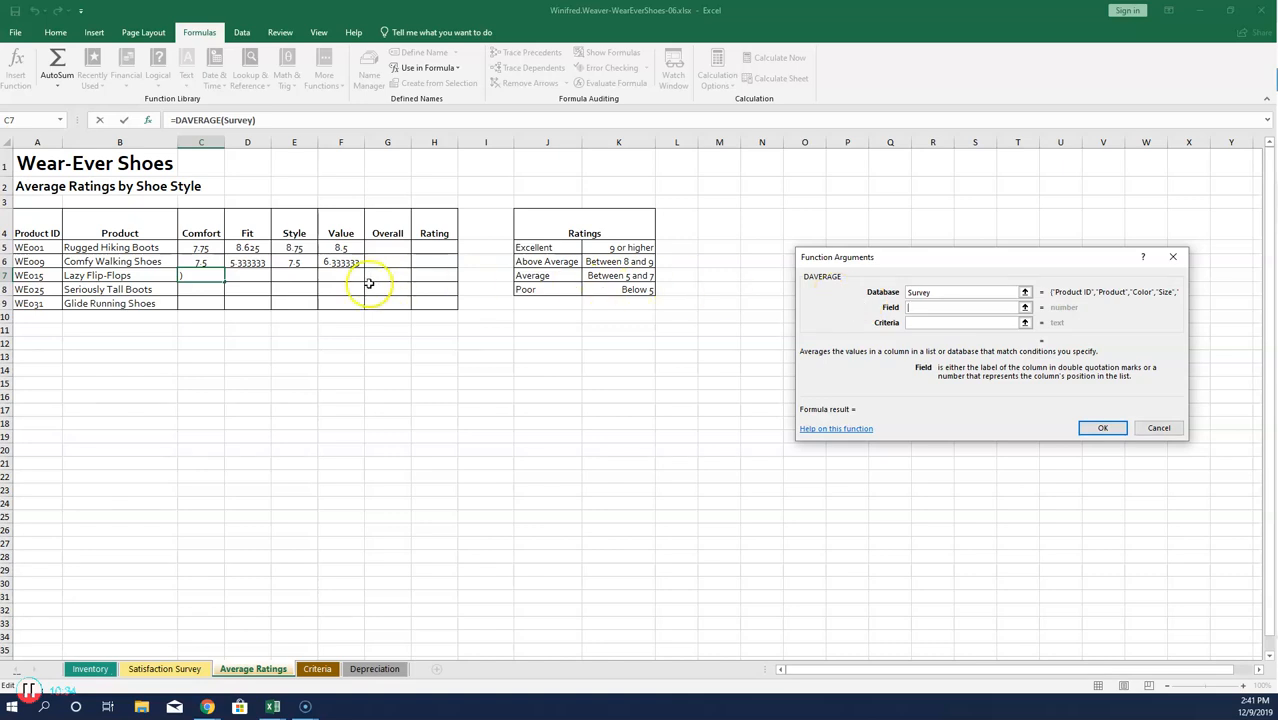
{"action": "left_click", "coordinate": [210, 230]}
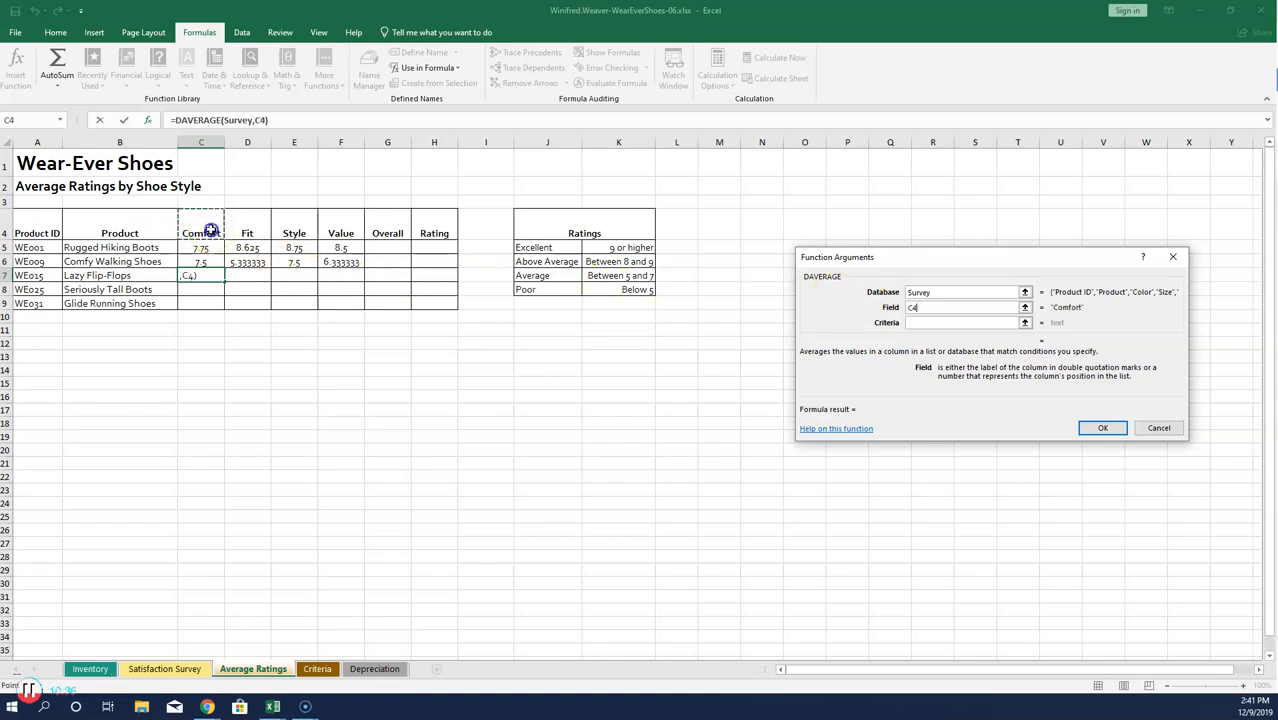
Step: Set the criteria to the absolute range $B$7:$B$8 on the Criteria sheet, complete the C7 formula and fill it across through F7
{"action": "left_click", "coordinate": [922, 323]}
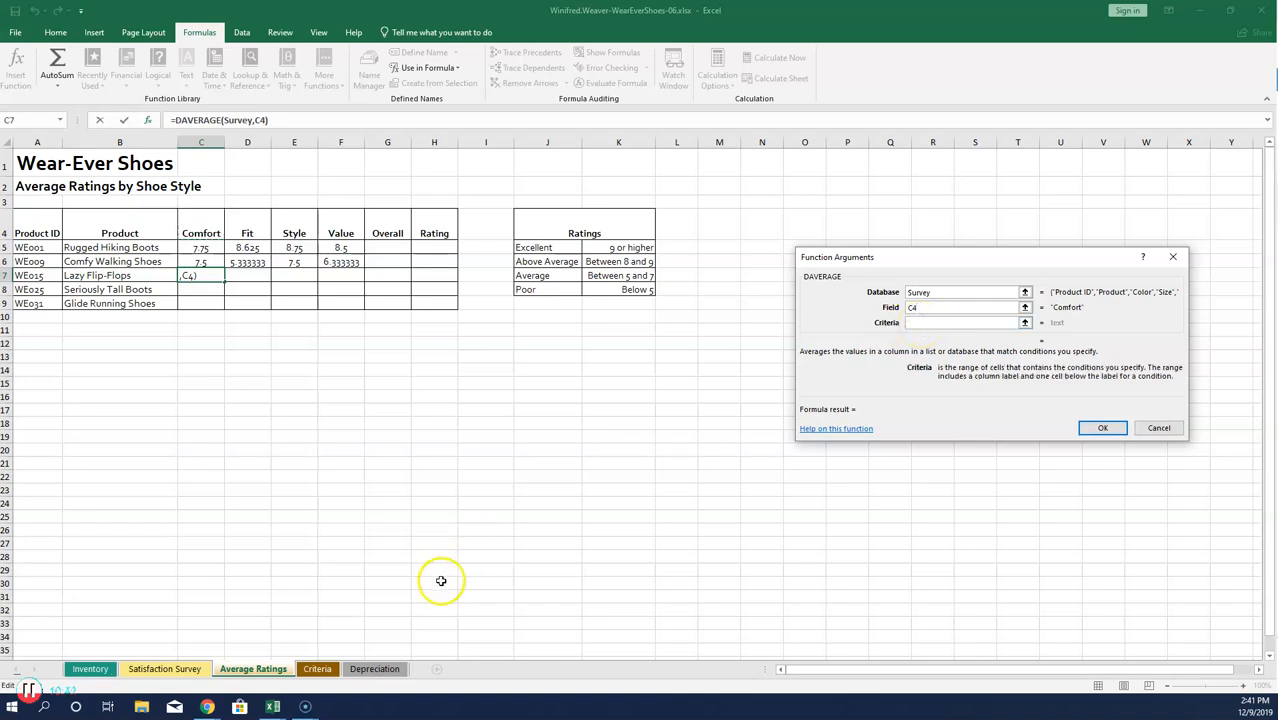
{"action": "left_click", "coordinate": [317, 669]}
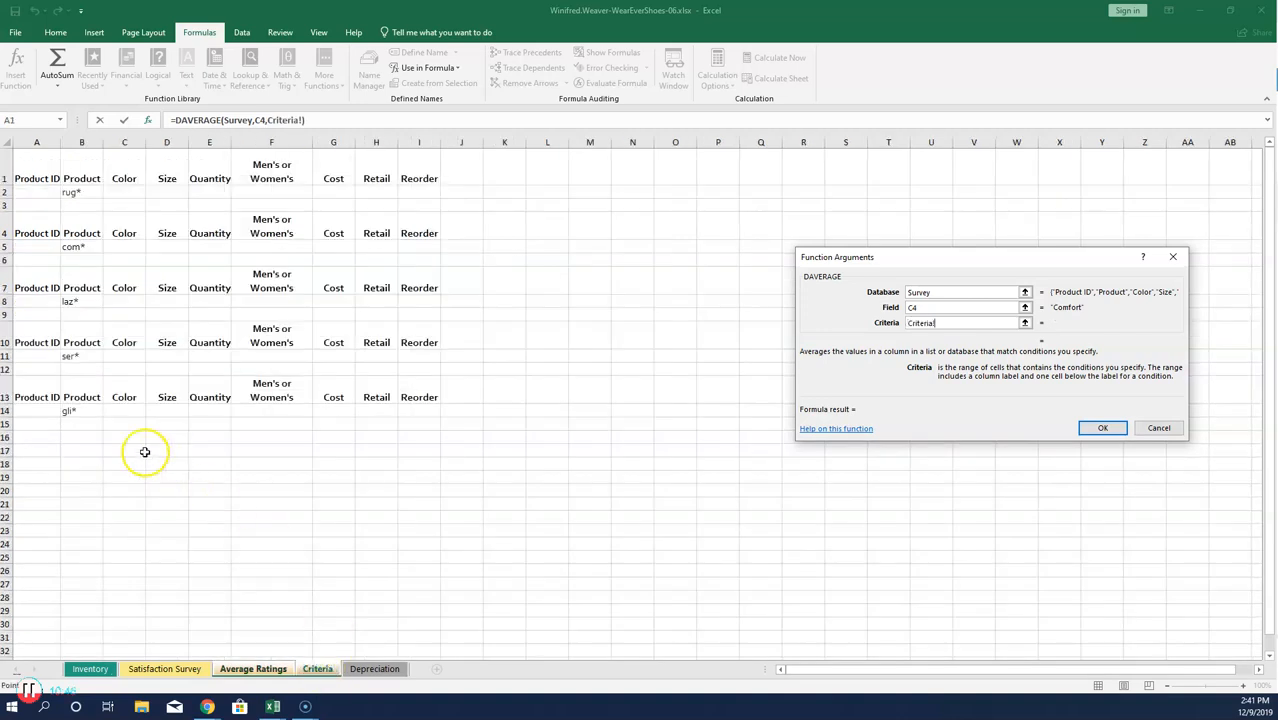
{"action": "left_click_drag", "start_coordinate": [77, 287], "coordinate": [86, 302]}
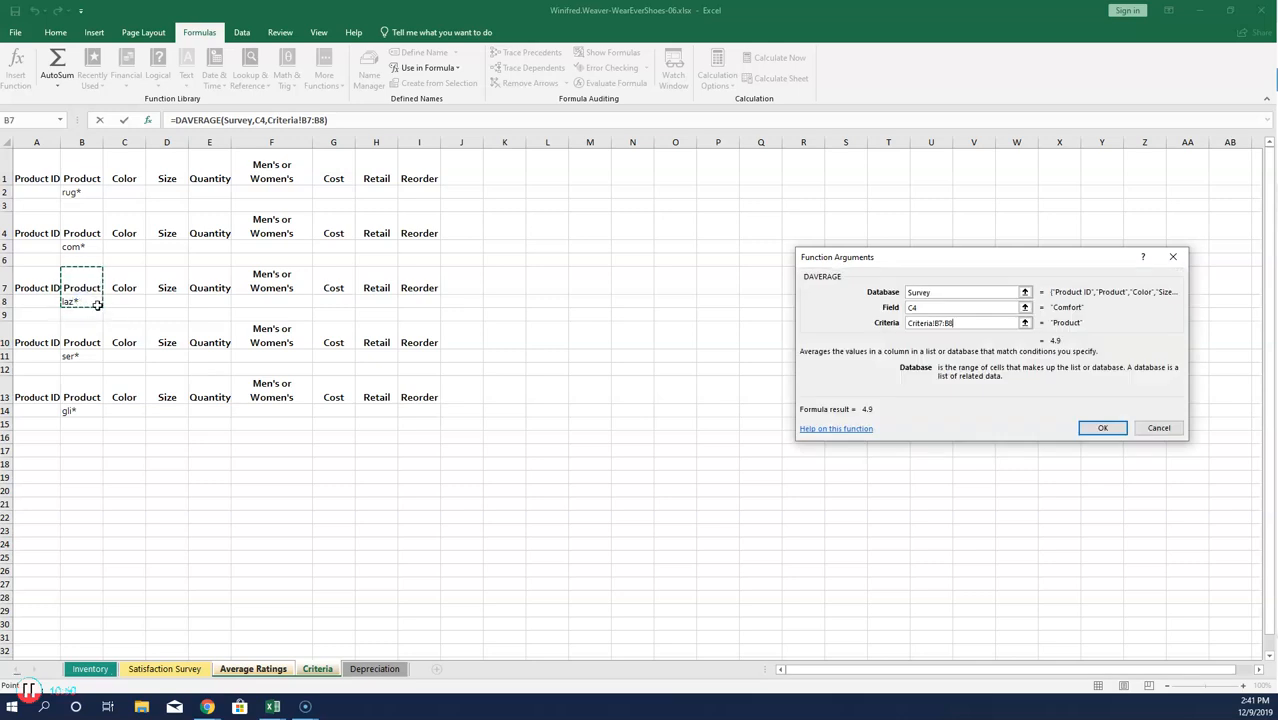
{"action": "key", "text": "F4"}
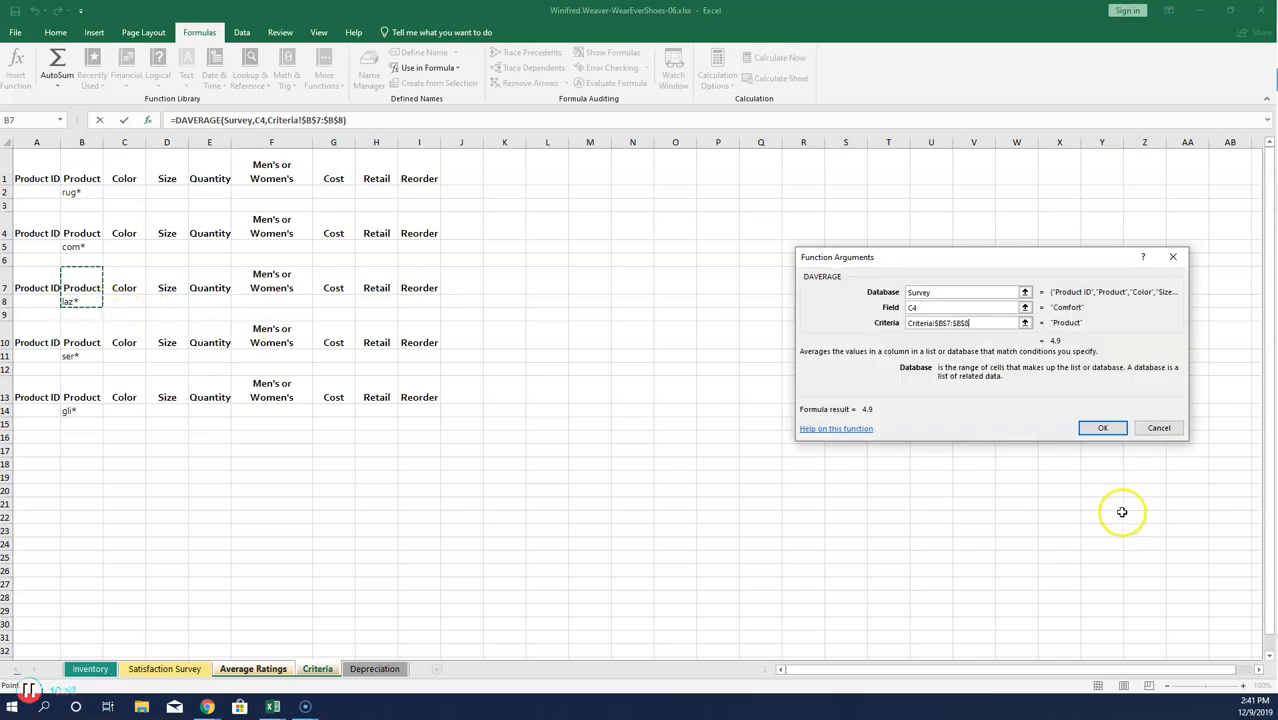
{"action": "left_click", "coordinate": [1104, 428]}
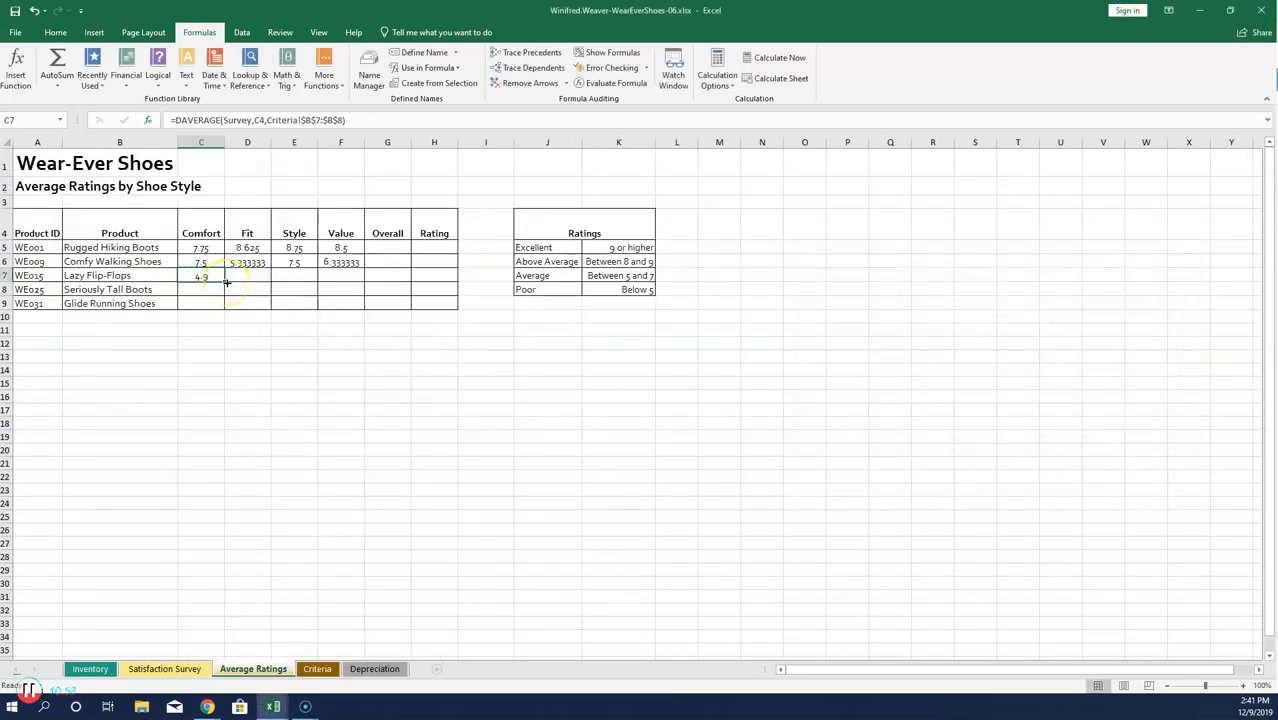
{"action": "left_click_drag", "start_coordinate": [227, 283], "coordinate": [361, 296]}
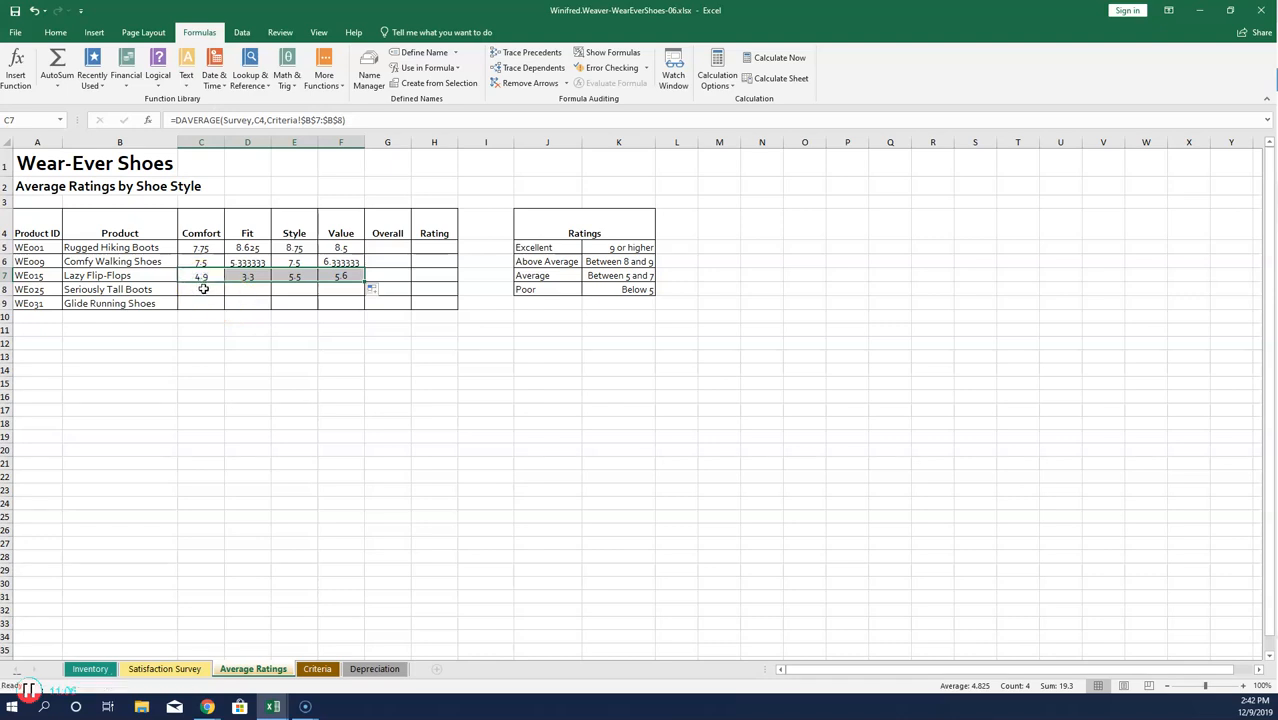
Step: Insert DAVERAGE in cell C8 for Seriously Tall Boots with Survey as the database and C4 as the field
{"action": "left_click", "coordinate": [203, 289]}
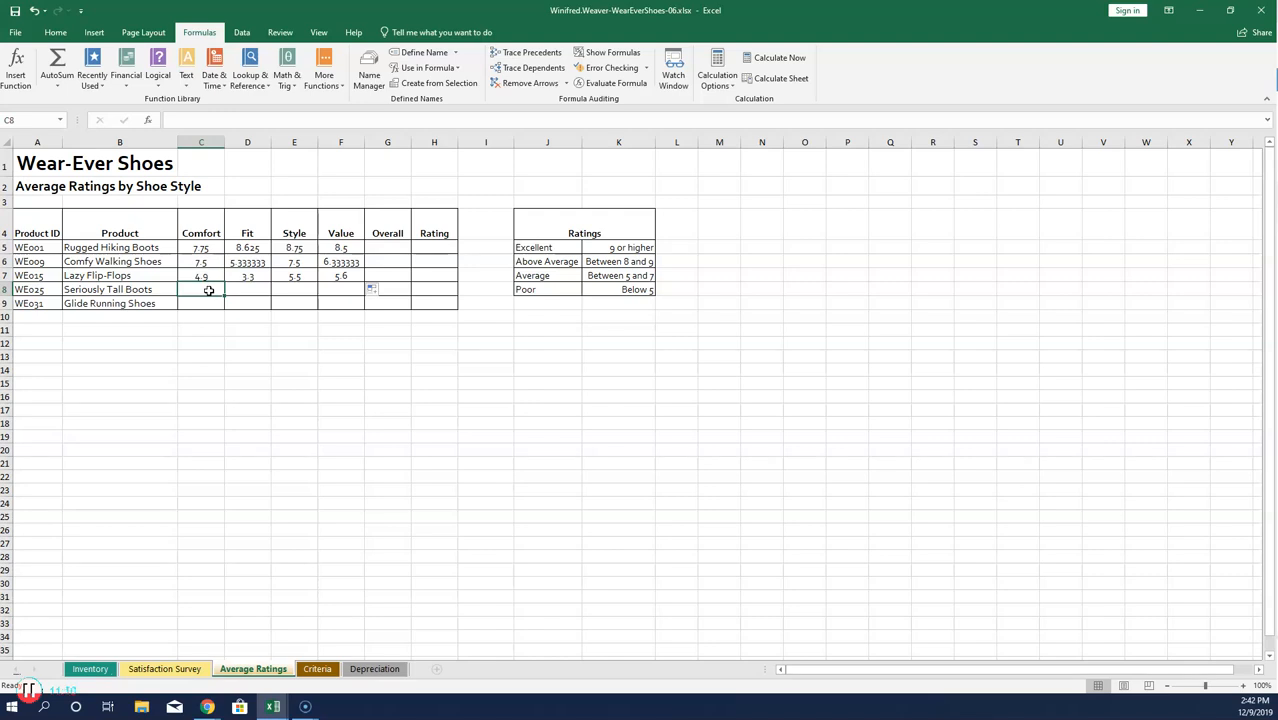
{"action": "left_click", "coordinate": [100, 86]}
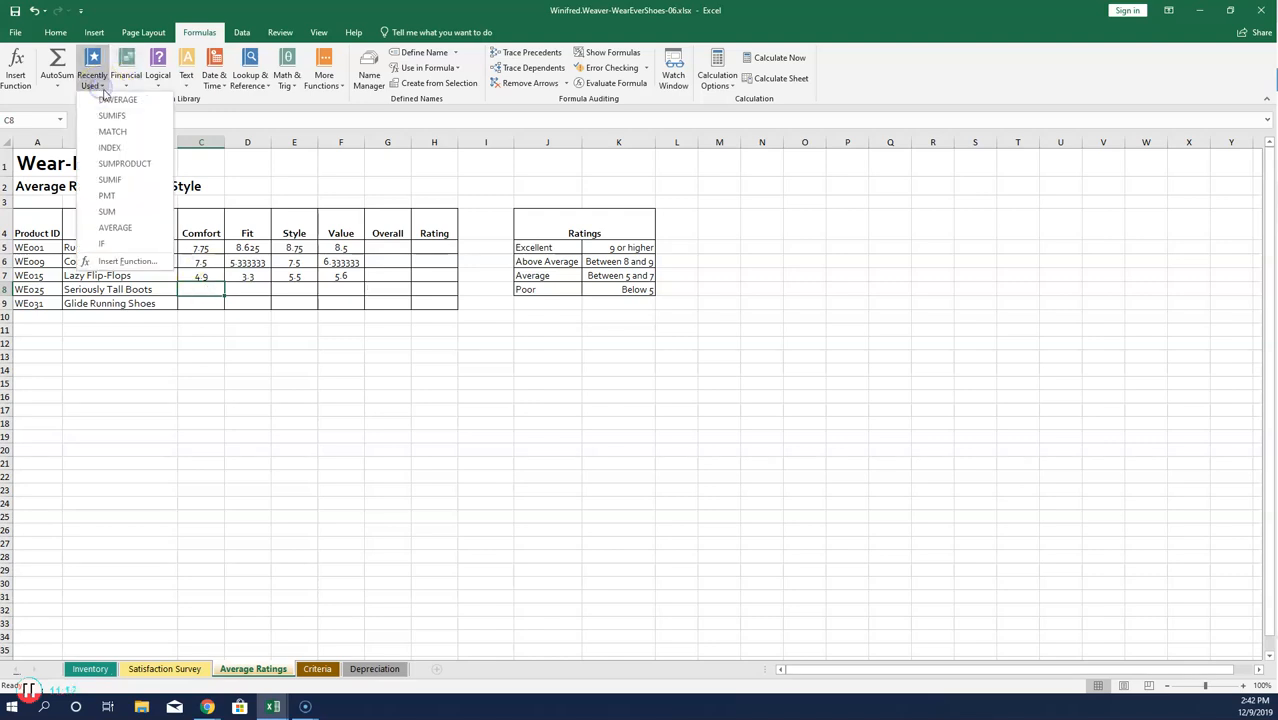
{"action": "left_click", "coordinate": [113, 99]}
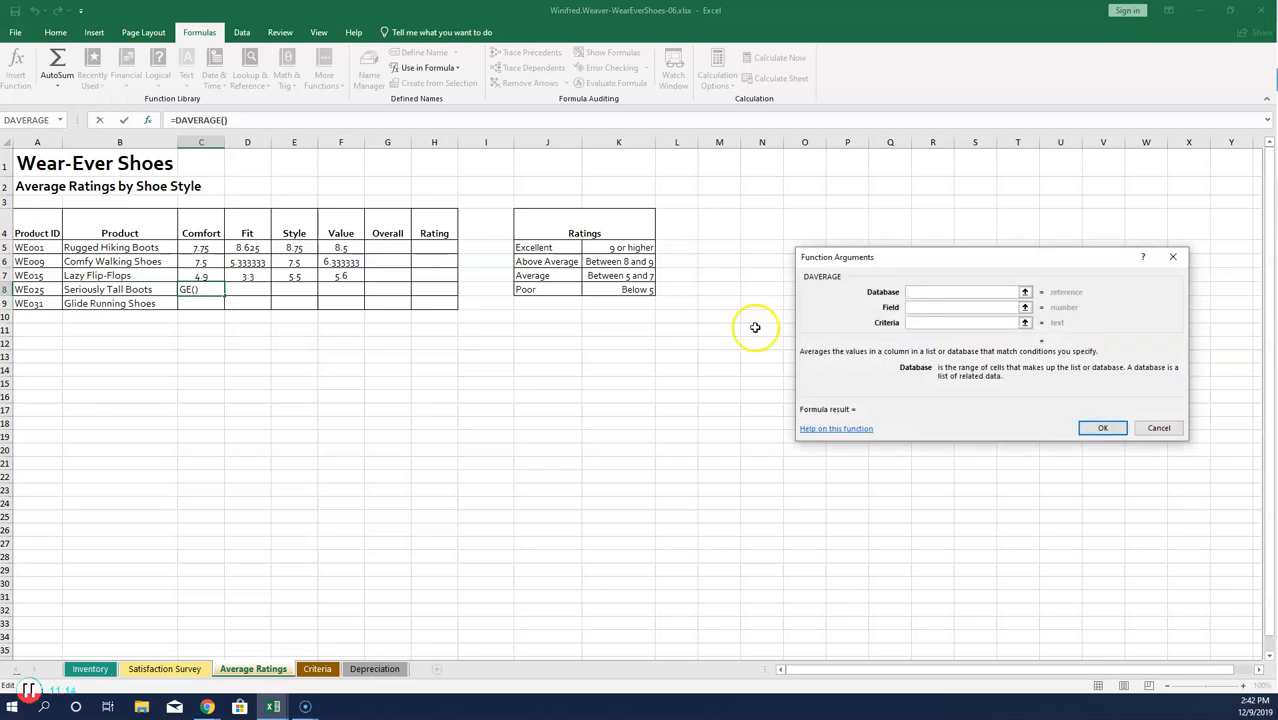
{"action": "left_click", "coordinate": [918, 291]}
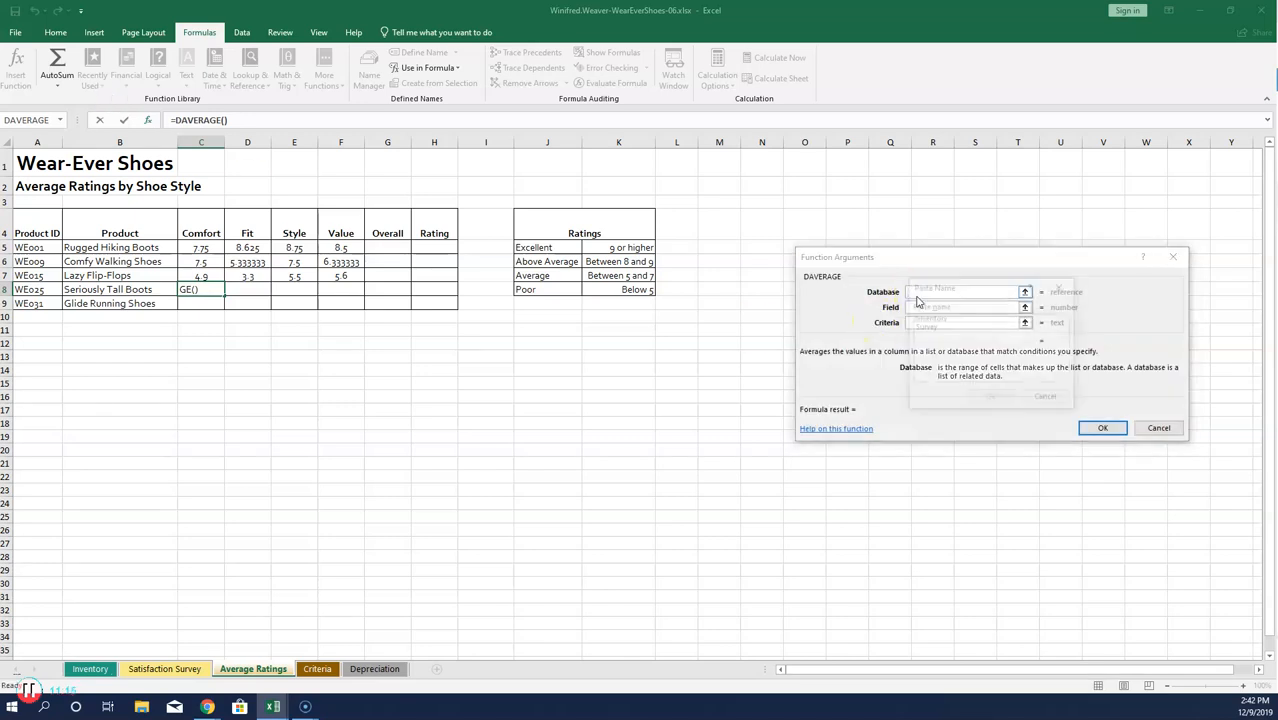
{"action": "key", "text": "F3"}
{"action": "left_click", "coordinate": [924, 328]}
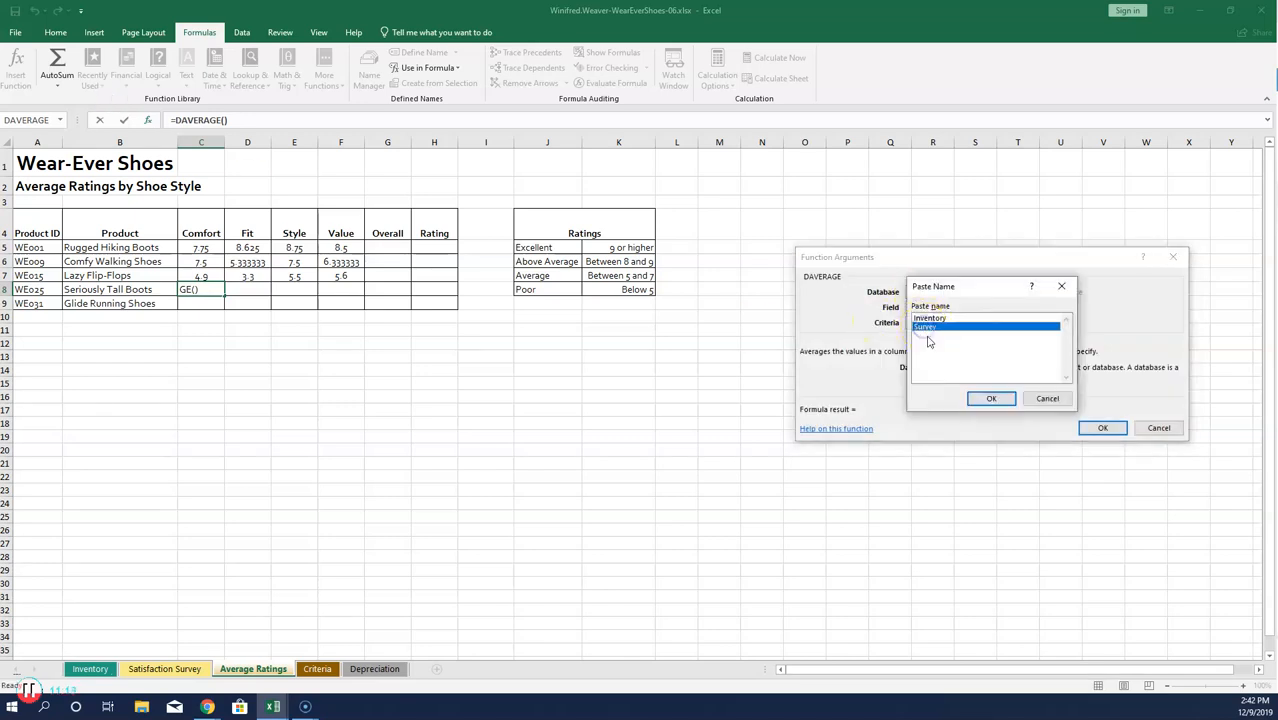
{"action": "left_click", "coordinate": [985, 399]}
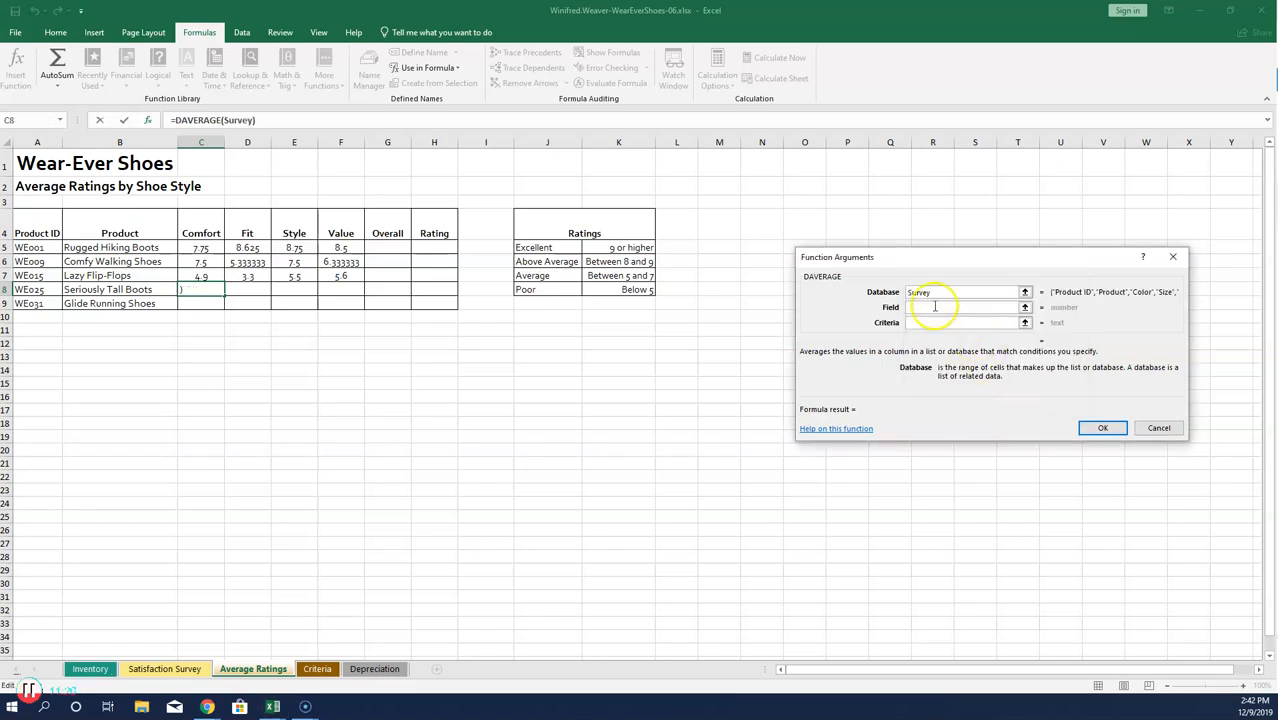
{"action": "left_click", "coordinate": [934, 307]}
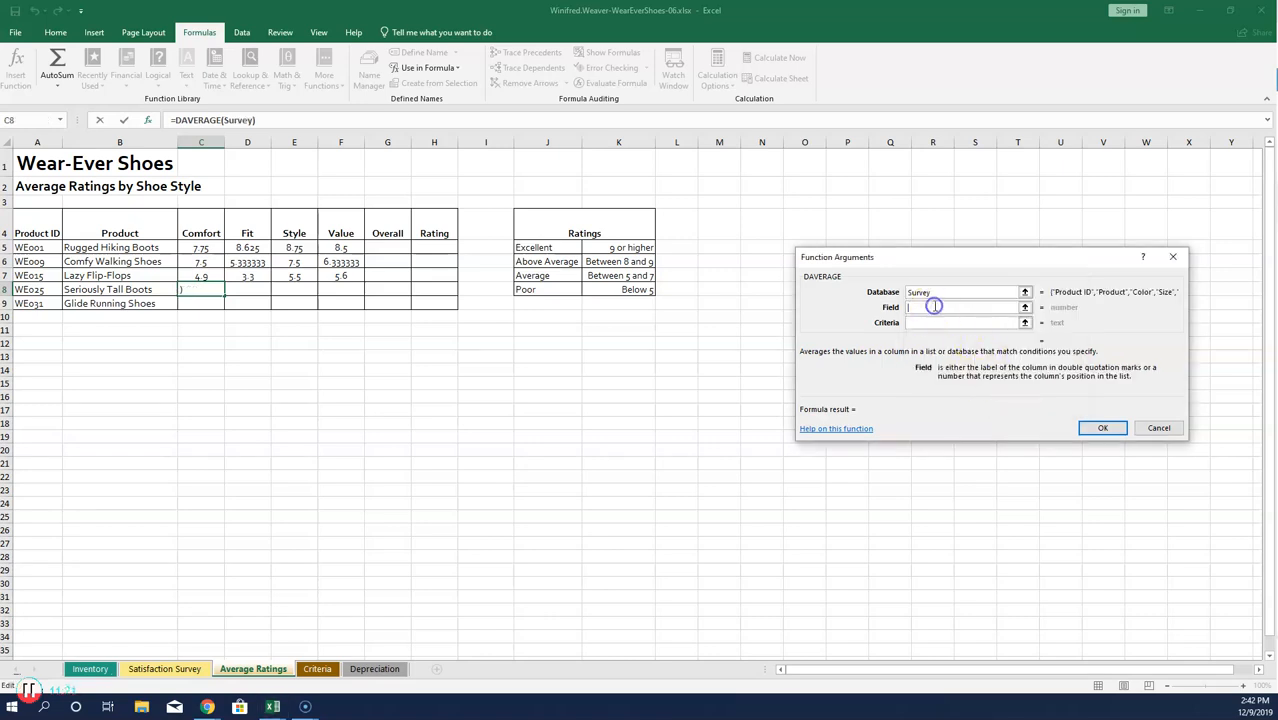
{"action": "left_click", "coordinate": [214, 231]}
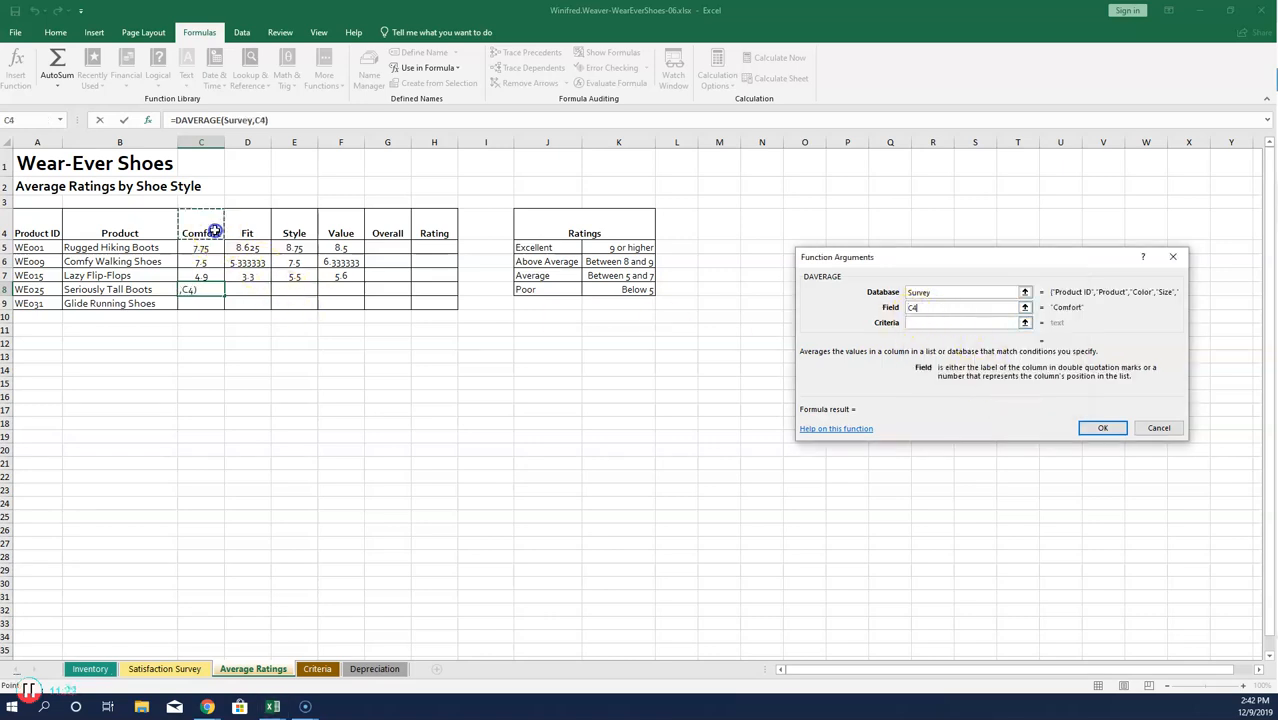
Step: Set the criteria to the absolute range $B$10:$B$11 on the Criteria sheet, complete the C8 formula and fill it across through F8
{"action": "left_click", "coordinate": [927, 323]}
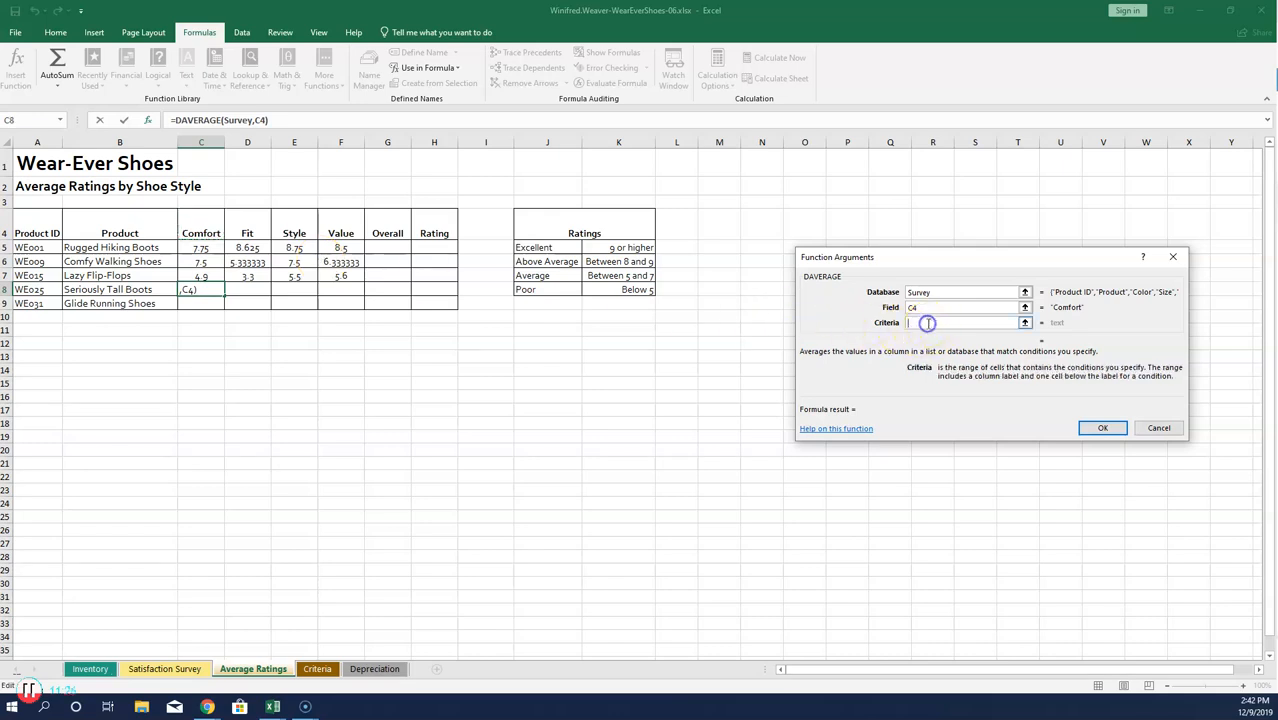
{"action": "left_click", "coordinate": [331, 670]}
{"action": "left_click_drag", "start_coordinate": [86, 340], "coordinate": [88, 358]}
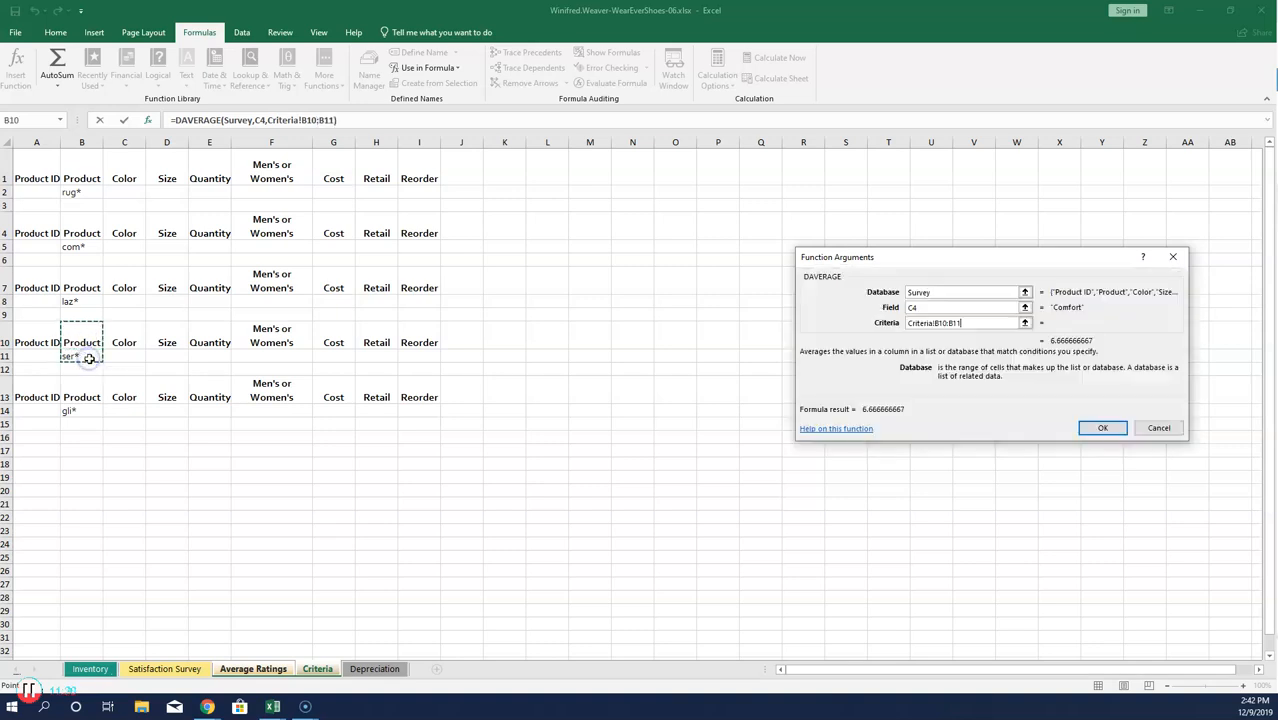
{"action": "key", "text": "F4"}
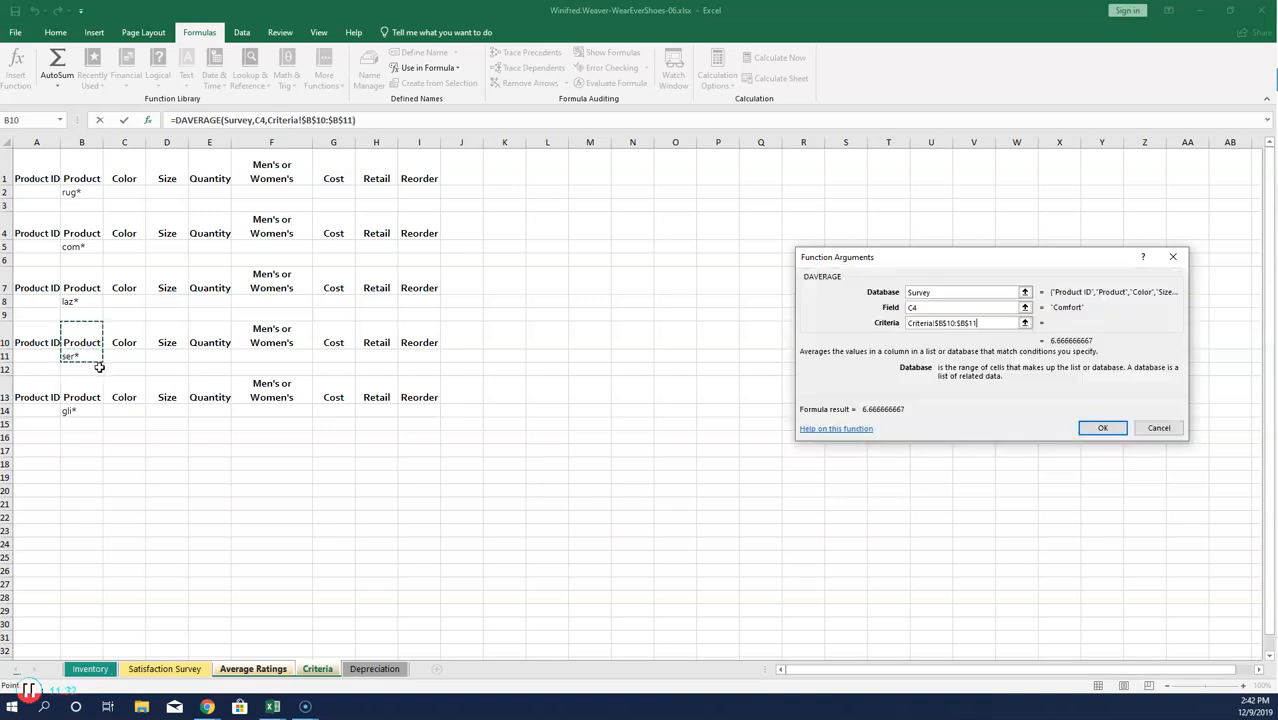
{"action": "left_click", "coordinate": [1101, 428]}
{"action": "left_click_drag", "start_coordinate": [224, 295], "coordinate": [350, 297]}
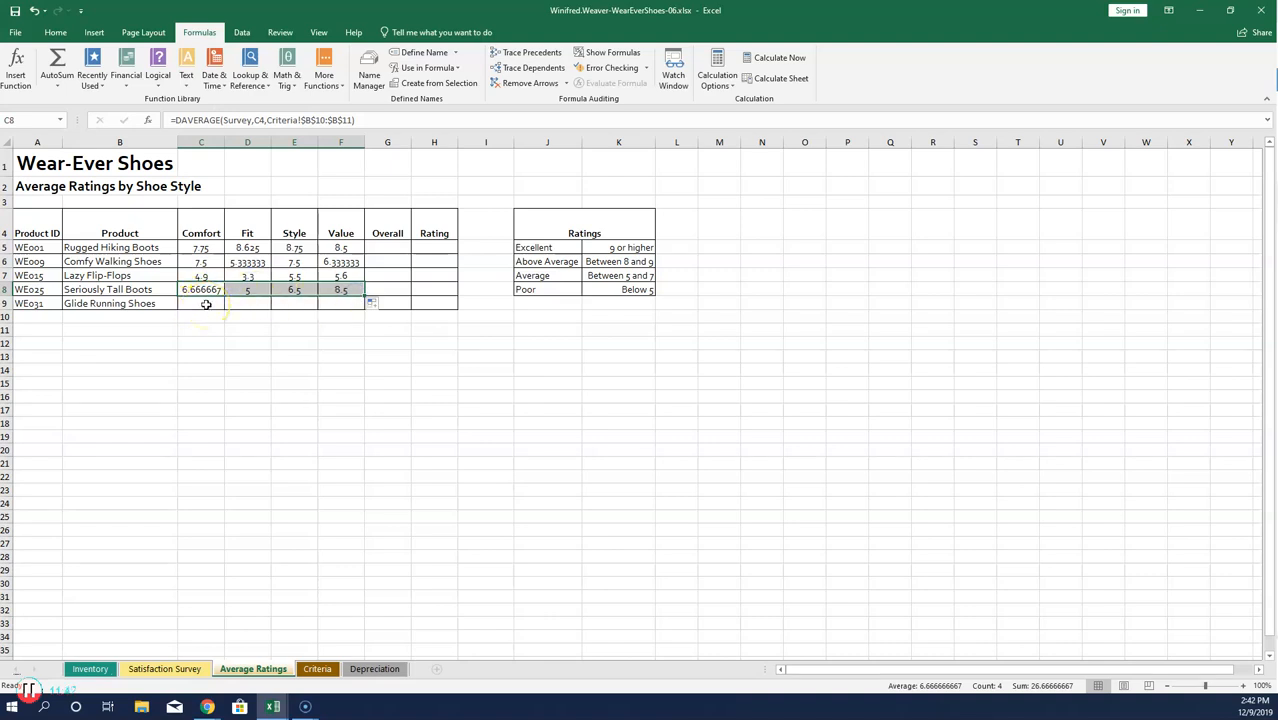
Step: Insert DAVERAGE in cell C9 for Glide Running Shoes with Survey as the database and C4 as the field
{"action": "left_click", "coordinate": [205, 304]}
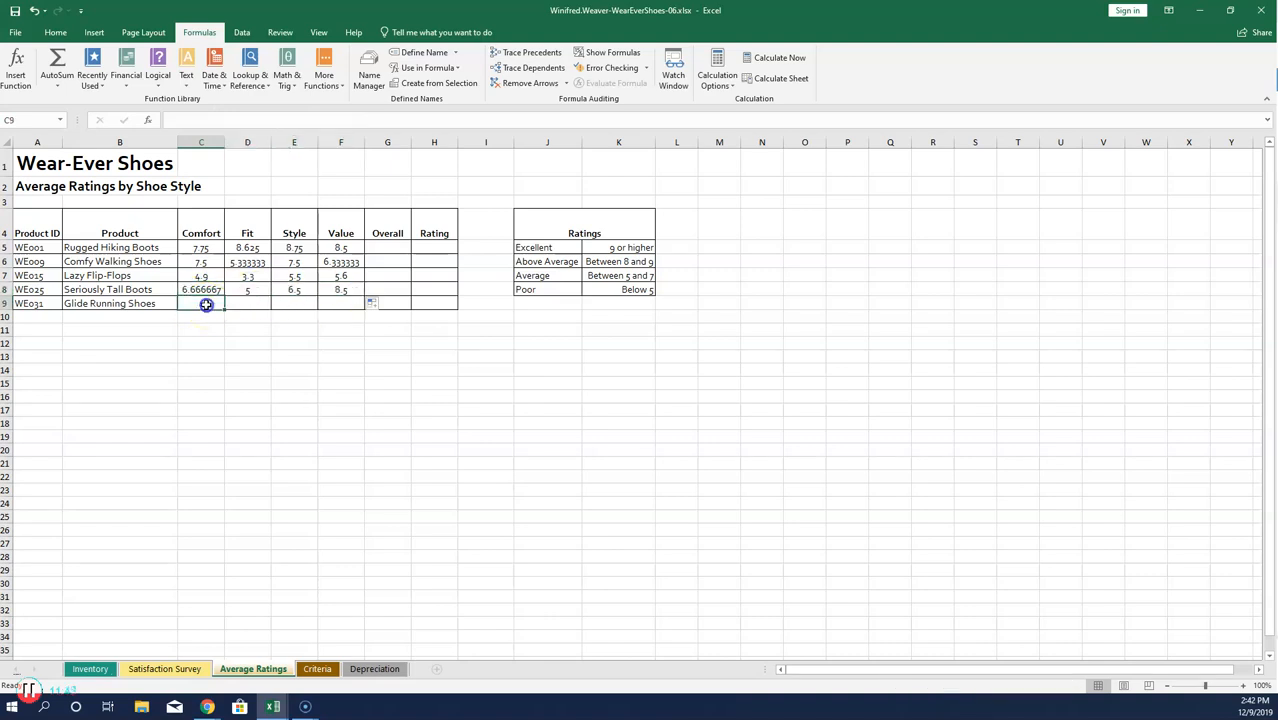
{"action": "left_click", "coordinate": [95, 80]}
{"action": "left_click", "coordinate": [112, 100]}
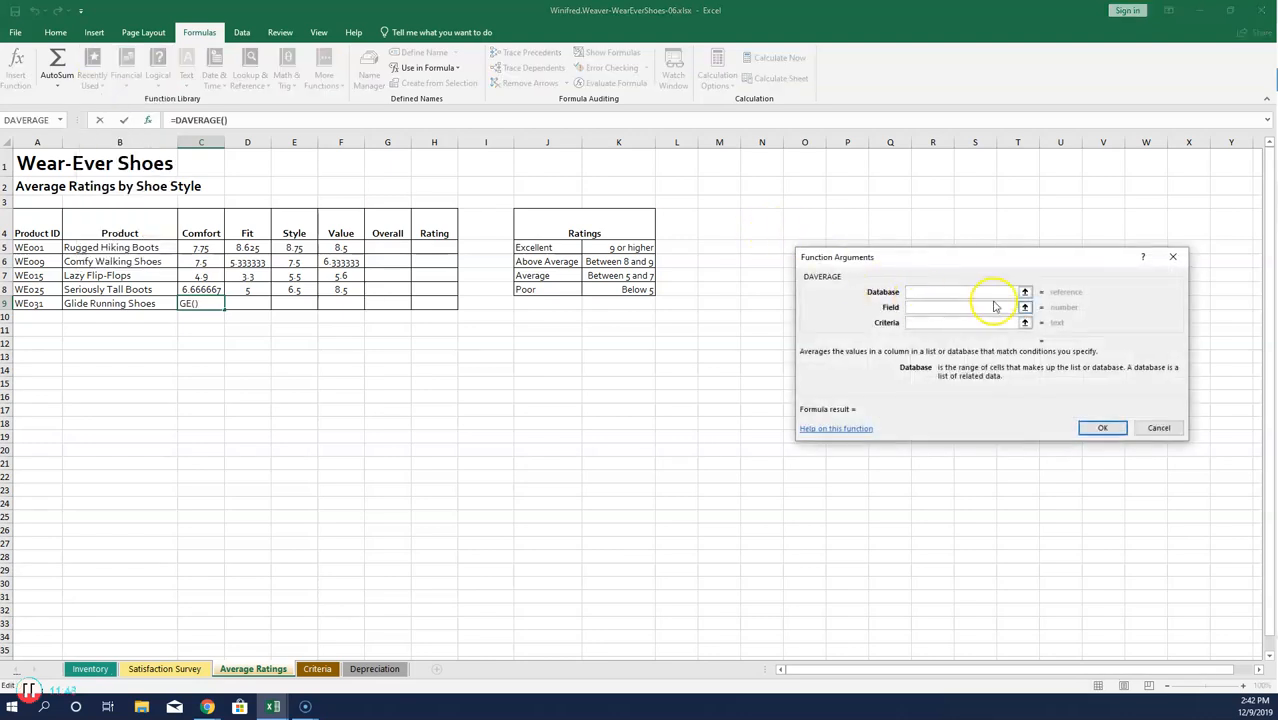
{"action": "key", "text": "F3"}
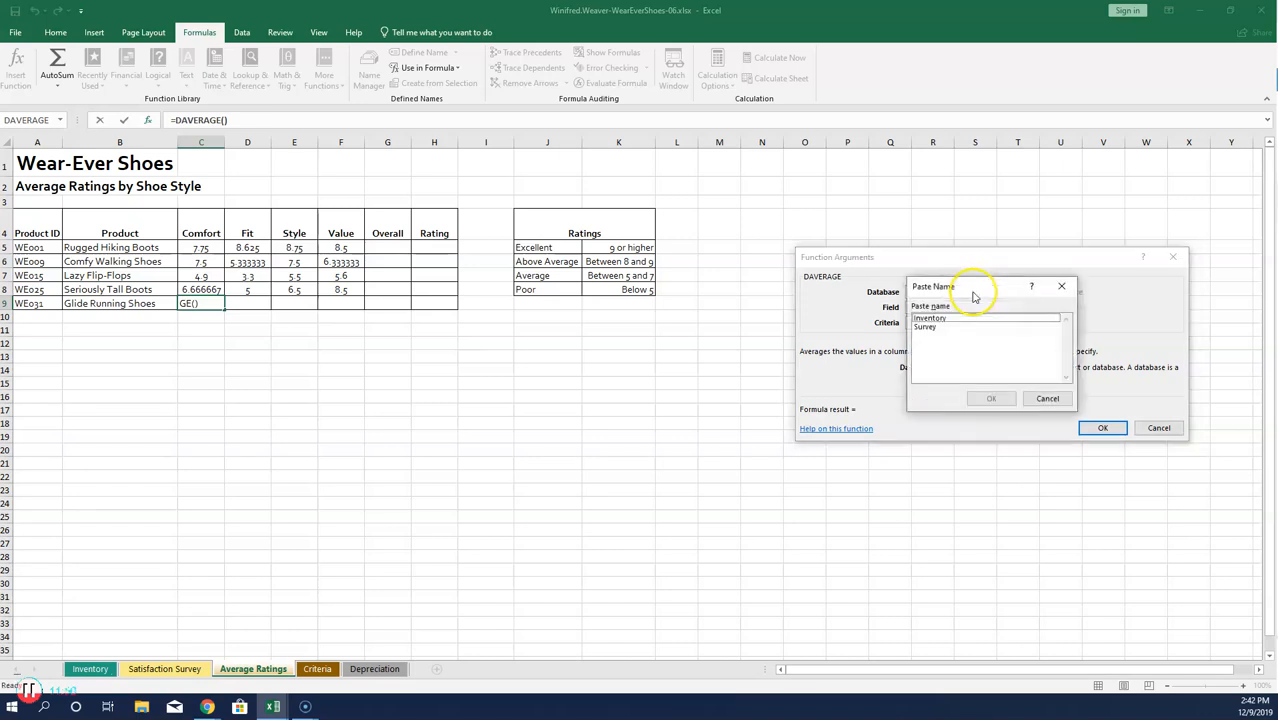
{"action": "left_click", "coordinate": [929, 329]}
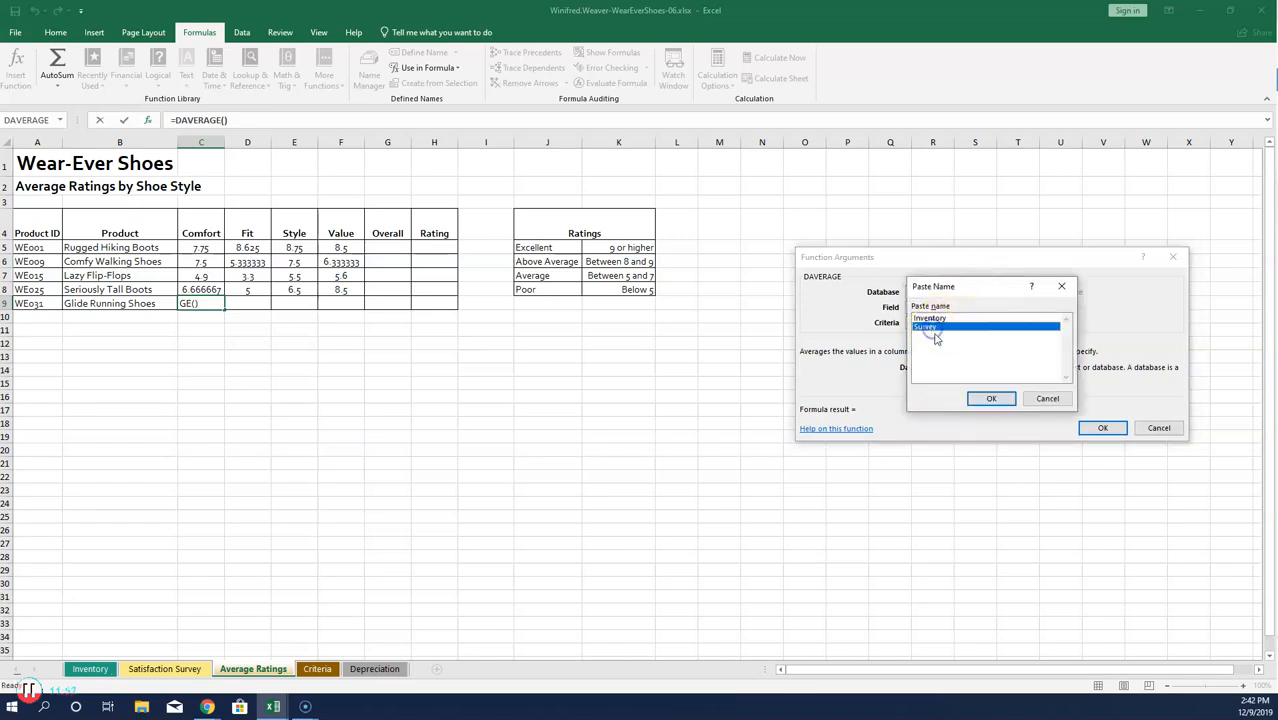
{"action": "left_click", "coordinate": [985, 398]}
{"action": "left_click", "coordinate": [925, 309]}
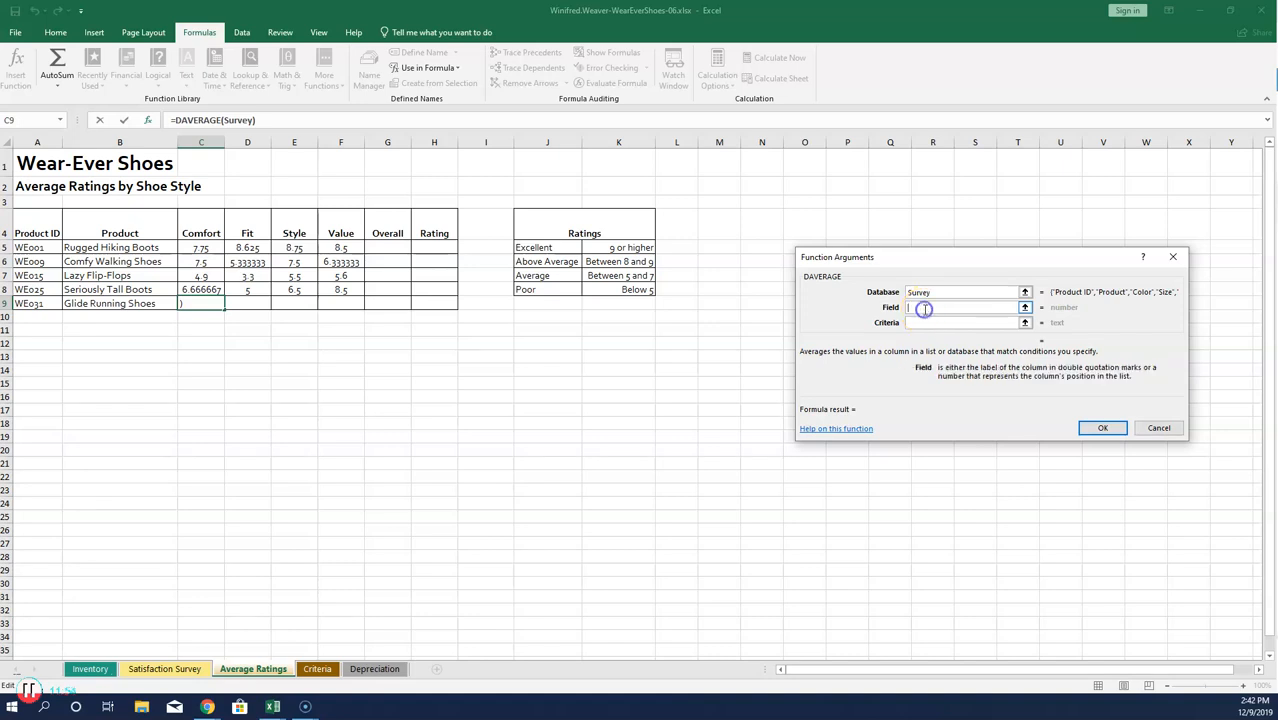
{"action": "left_click", "coordinate": [207, 234]}
Step: Set the criteria to the absolute range $B$13:$B$14 on the Criteria sheet, complete the C9 formula and fill it across through F9
{"action": "left_click", "coordinate": [924, 322]}
{"action": "left_click", "coordinate": [318, 669]}
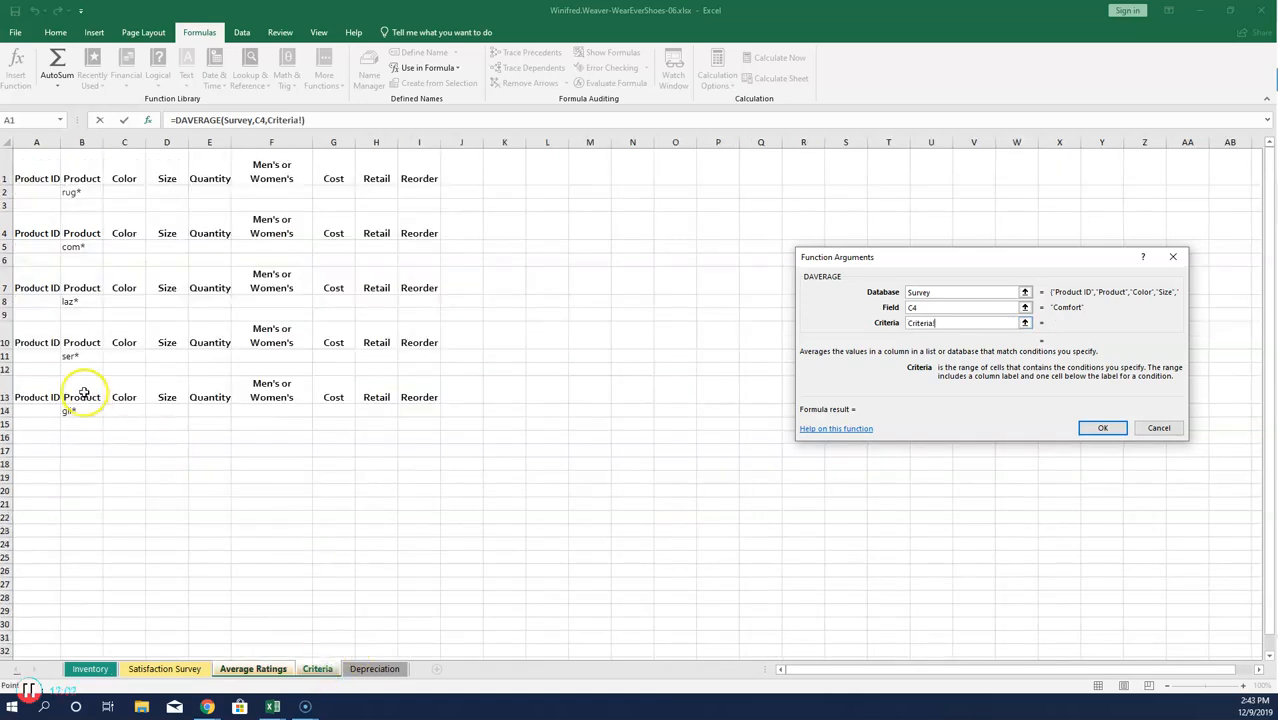
{"action": "left_click_drag", "start_coordinate": [82, 395], "coordinate": [88, 412]}
{"action": "key", "text": "F4"}
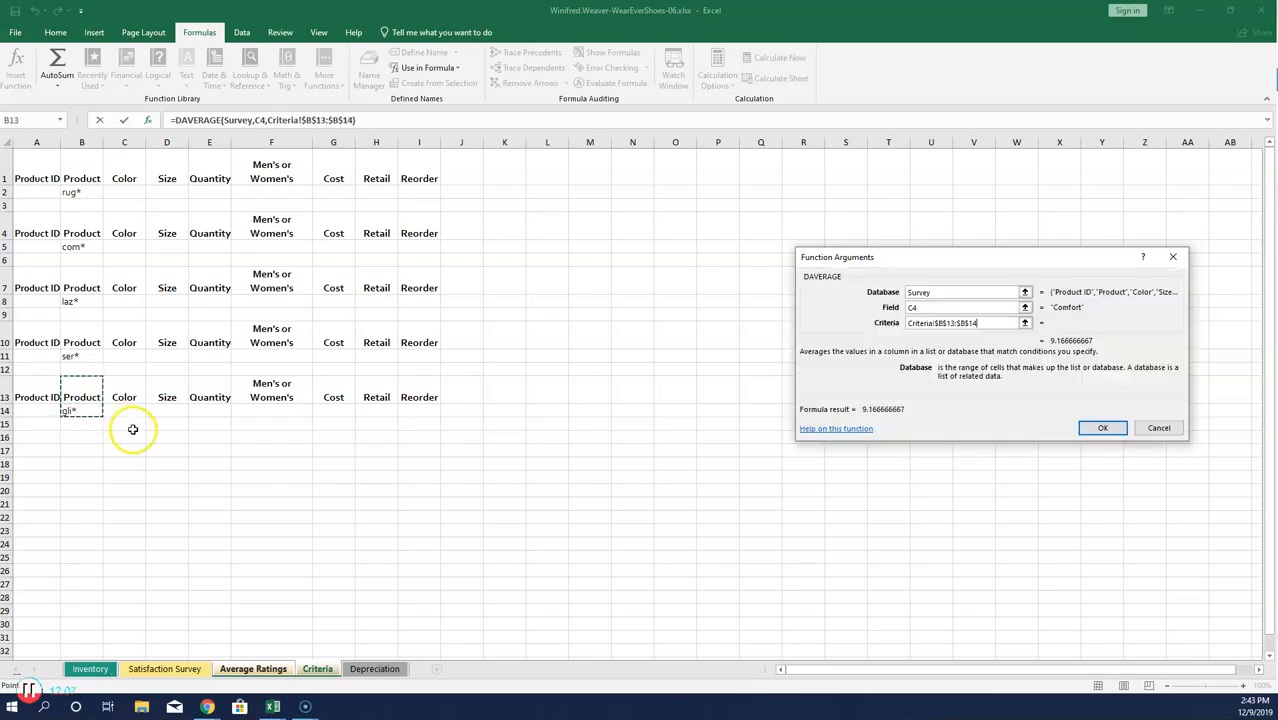
{"action": "left_click", "coordinate": [1102, 430]}
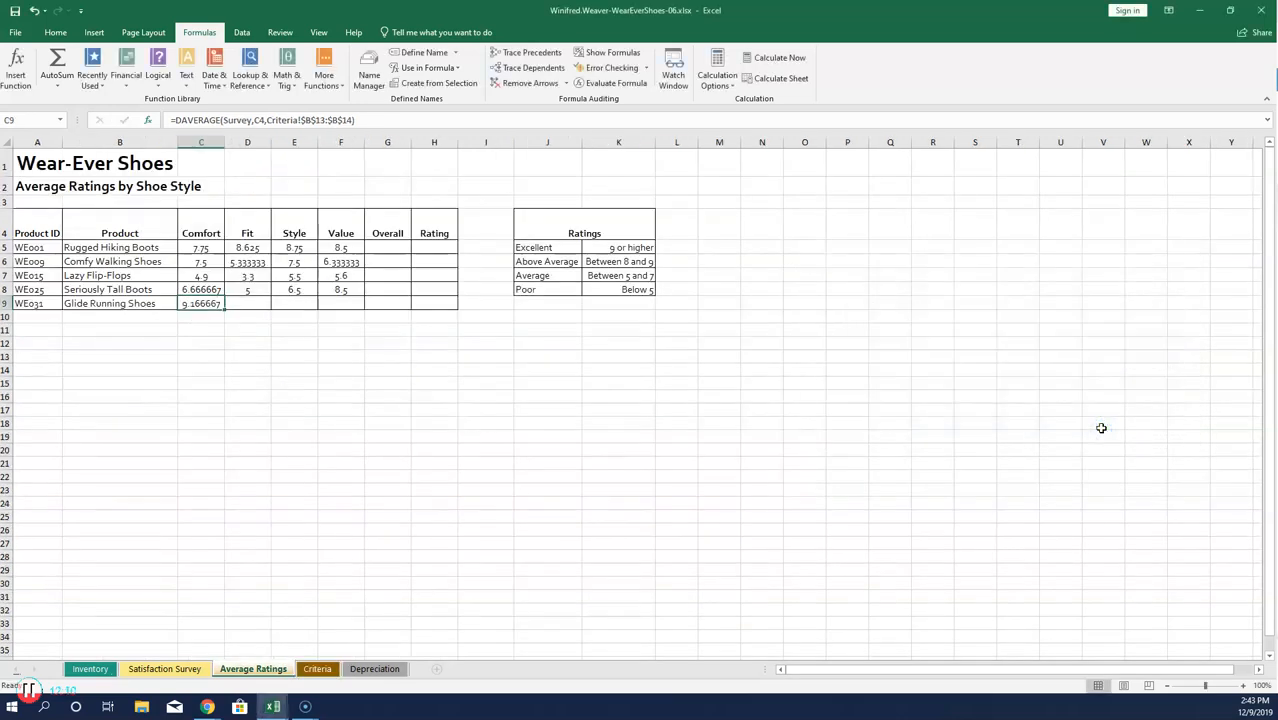
{"action": "left_click_drag", "start_coordinate": [225, 310], "coordinate": [352, 314]}
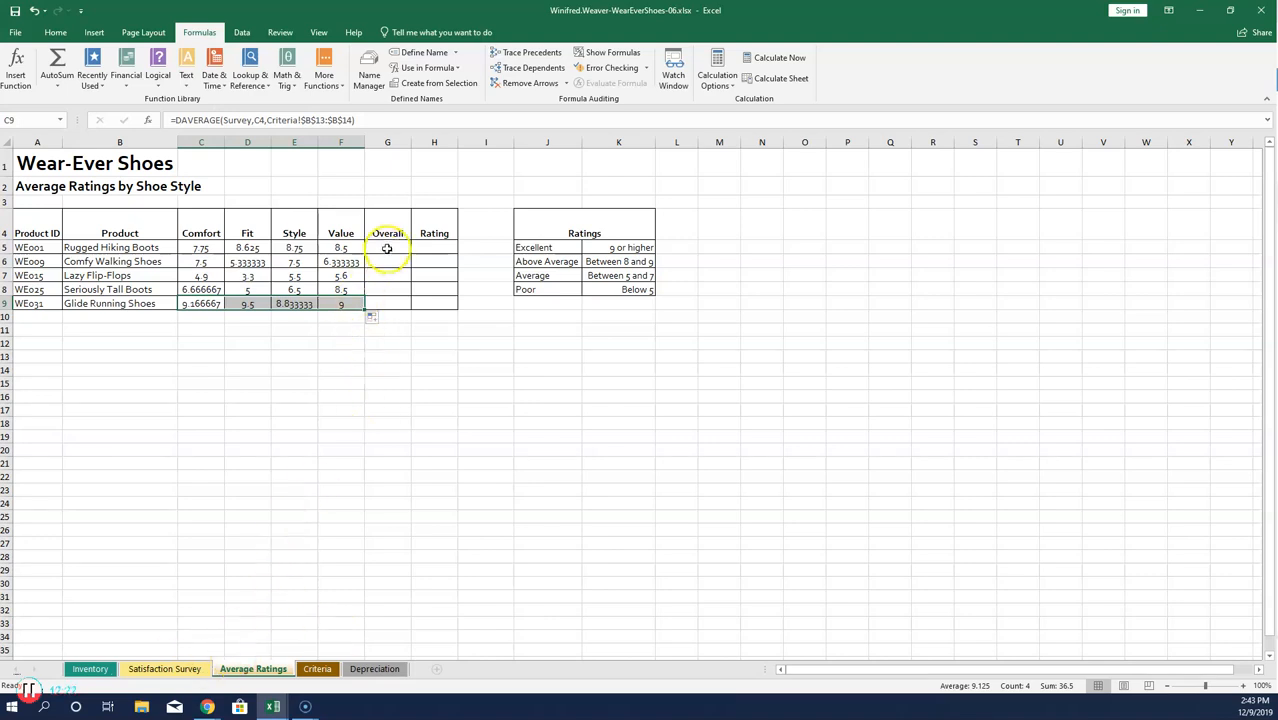
Step: Fill the Overall cells G5:G9 with the AVERAGE of each product's Comfort through Value ratings
{"action": "left_click_drag", "start_coordinate": [387, 247], "coordinate": [395, 305]}
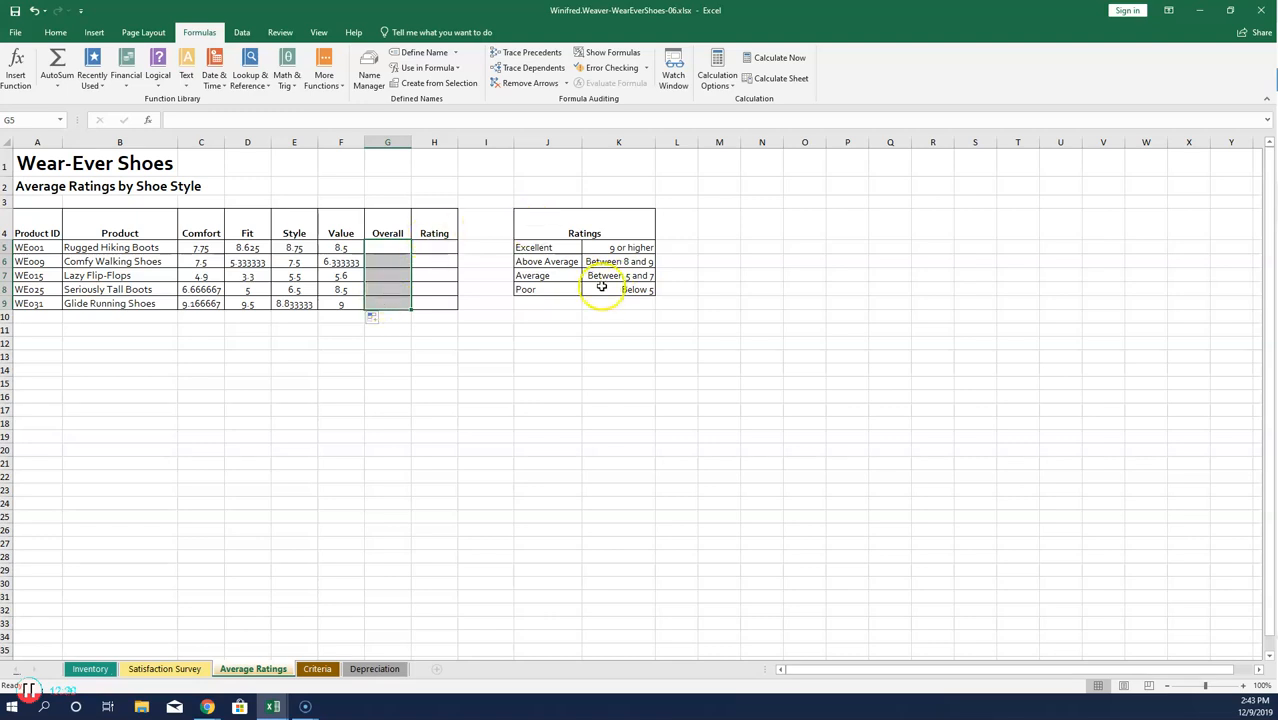
{"action": "left_click", "coordinate": [58, 86]}
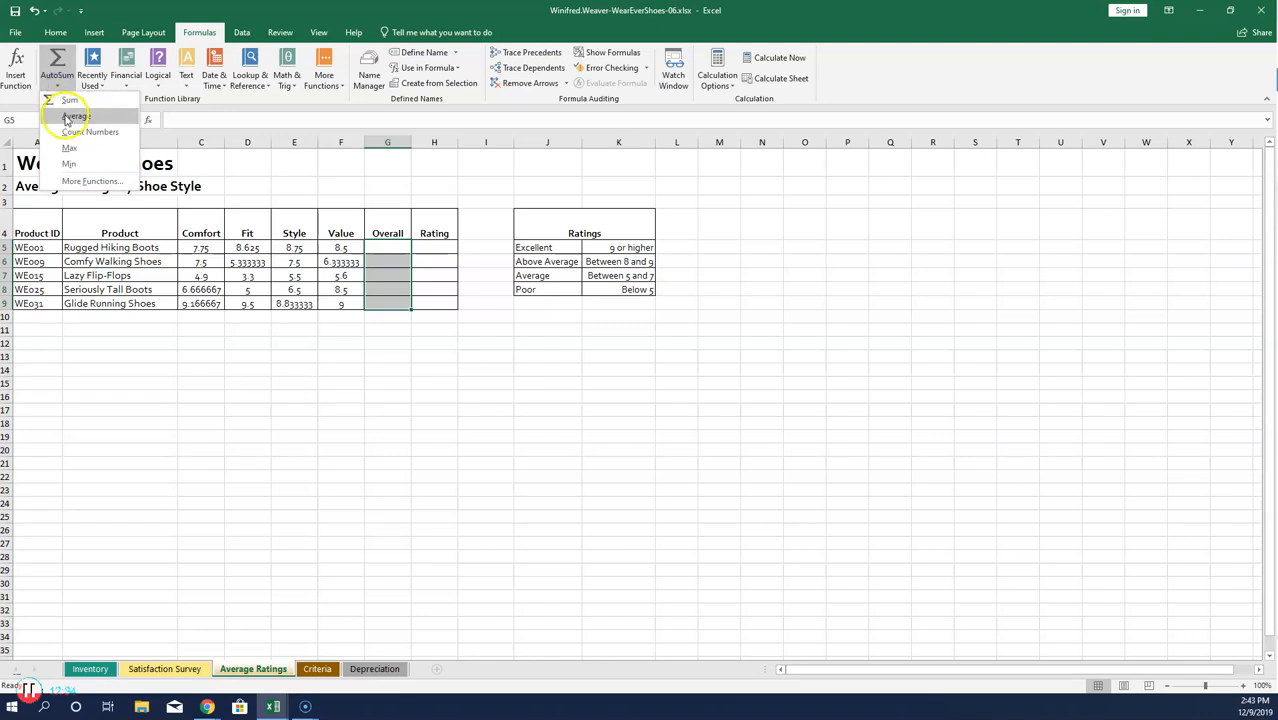
{"action": "left_click", "coordinate": [65, 118]}
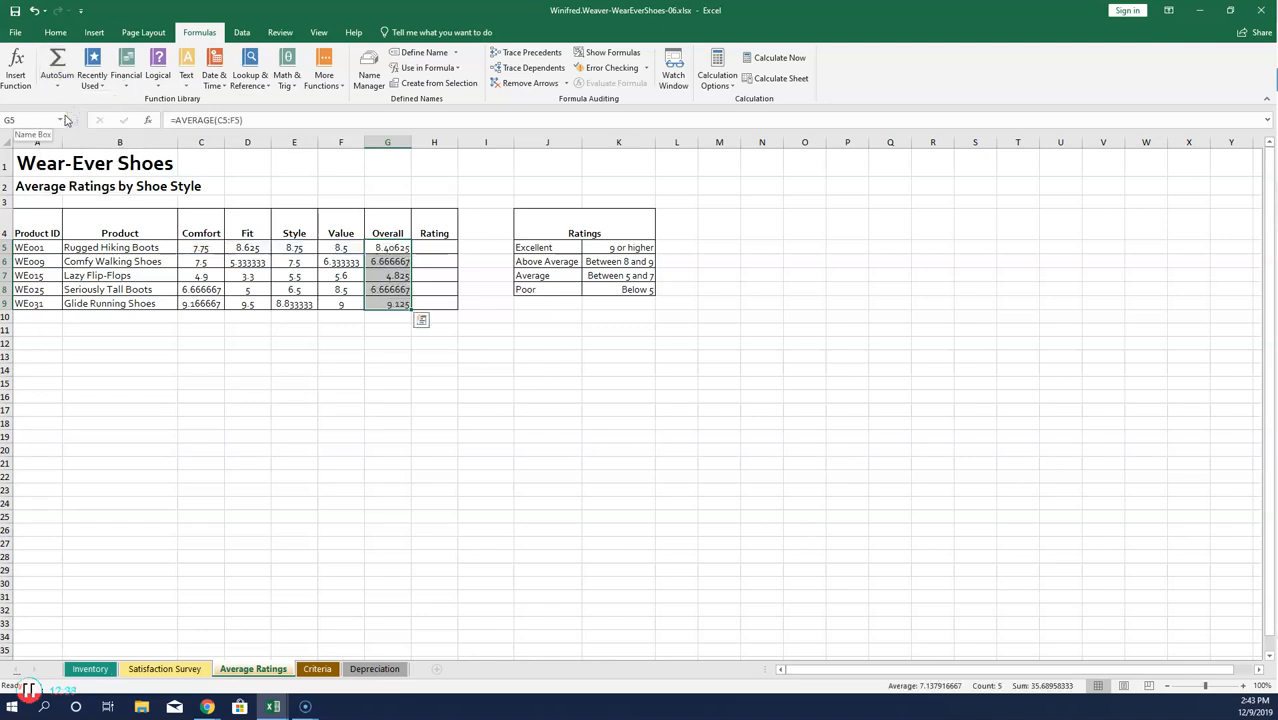
{"action": "left_click_drag", "start_coordinate": [77, 119], "coordinate": [77, 119]}
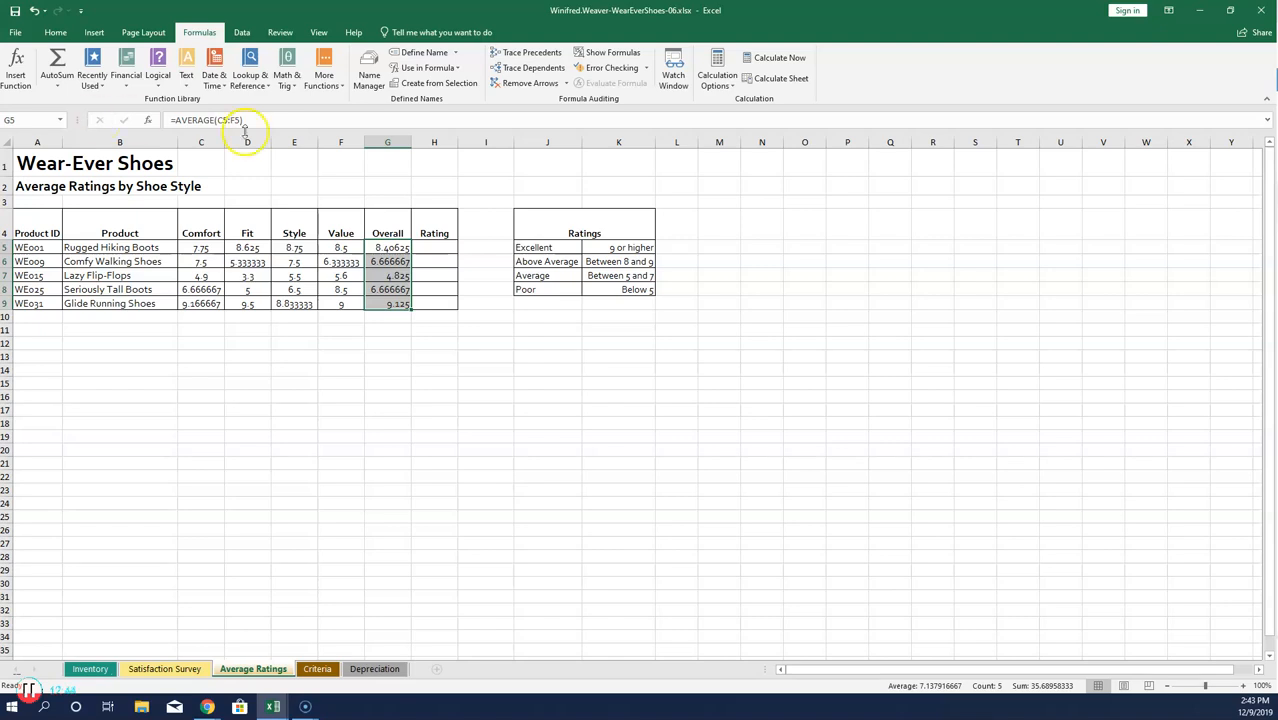
Step: Insert an IFS function in Rating cell H5 with the first test G5>=9 returning the absolute reference $J$5
{"action": "left_click", "coordinate": [441, 246]}
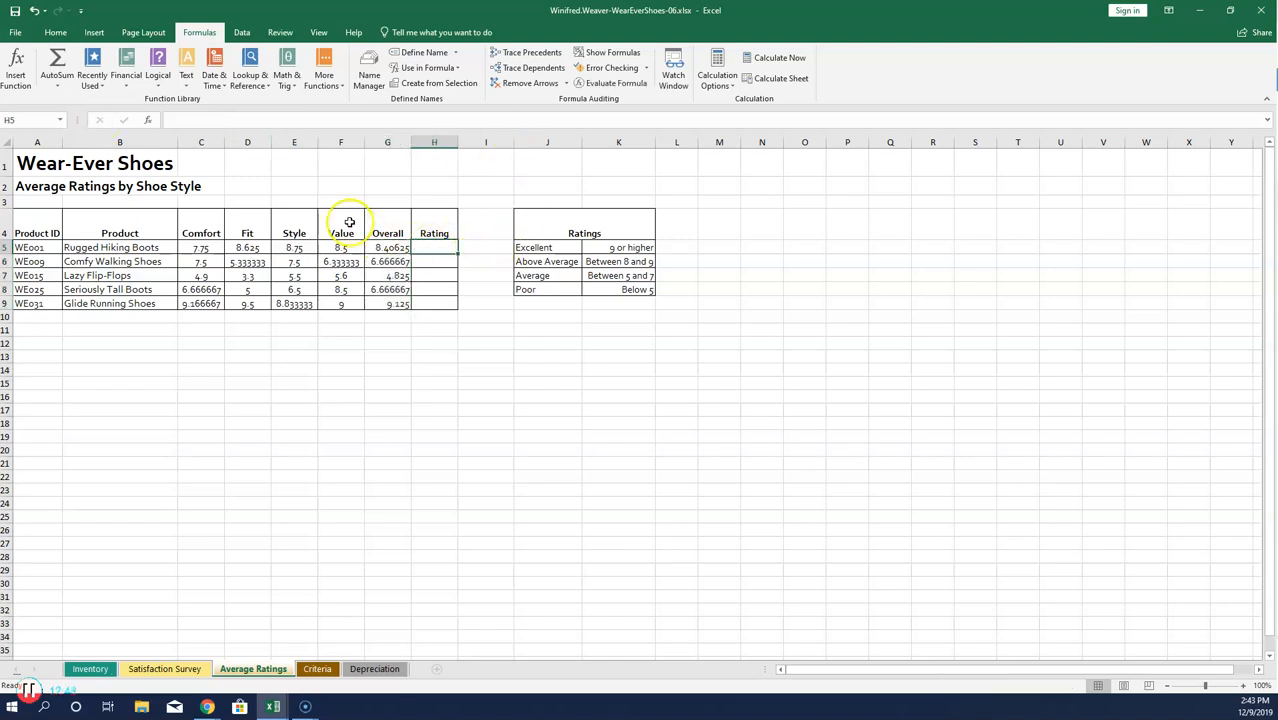
{"action": "left_click", "coordinate": [160, 80]}
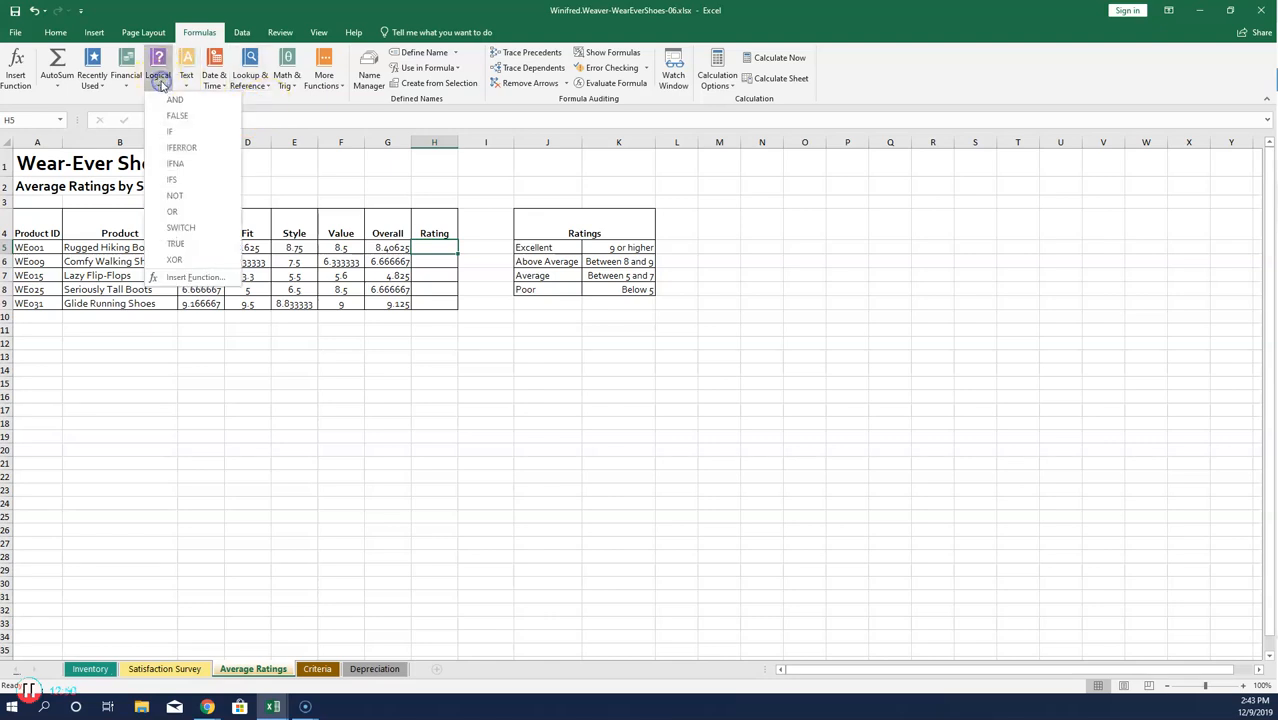
{"action": "left_click", "coordinate": [191, 179]}
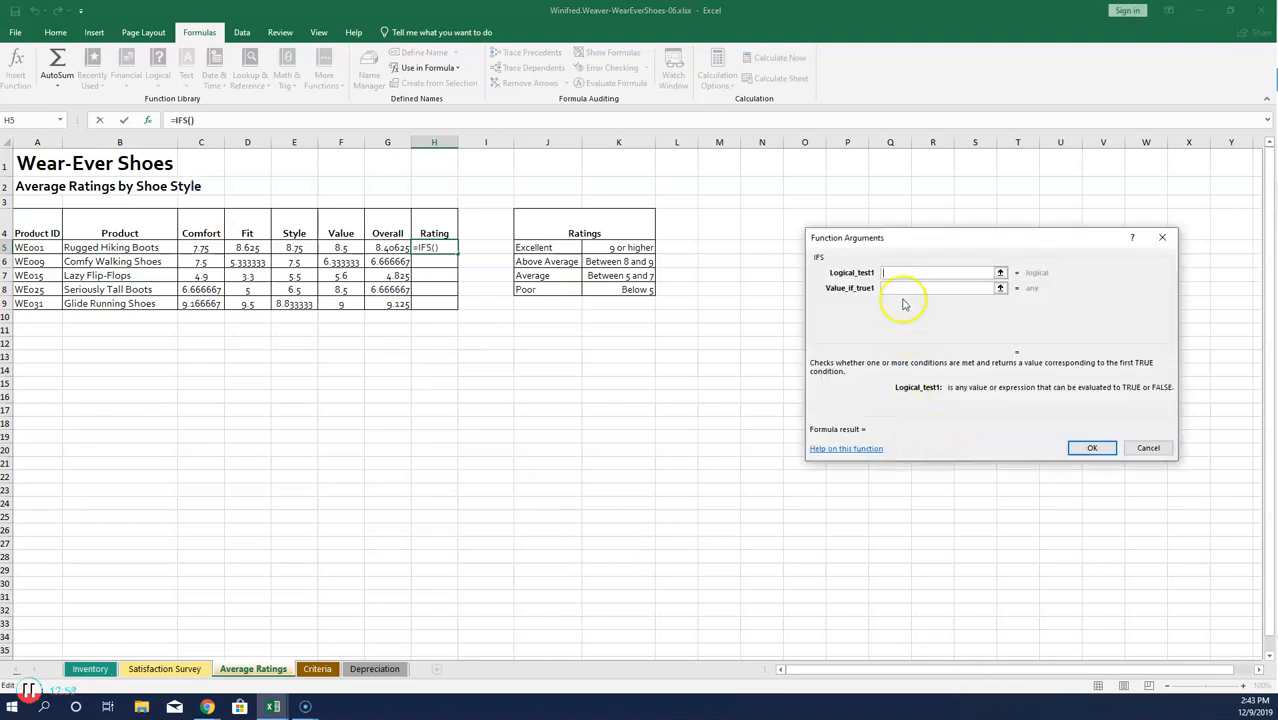
{"action": "left_click", "coordinate": [393, 248]}
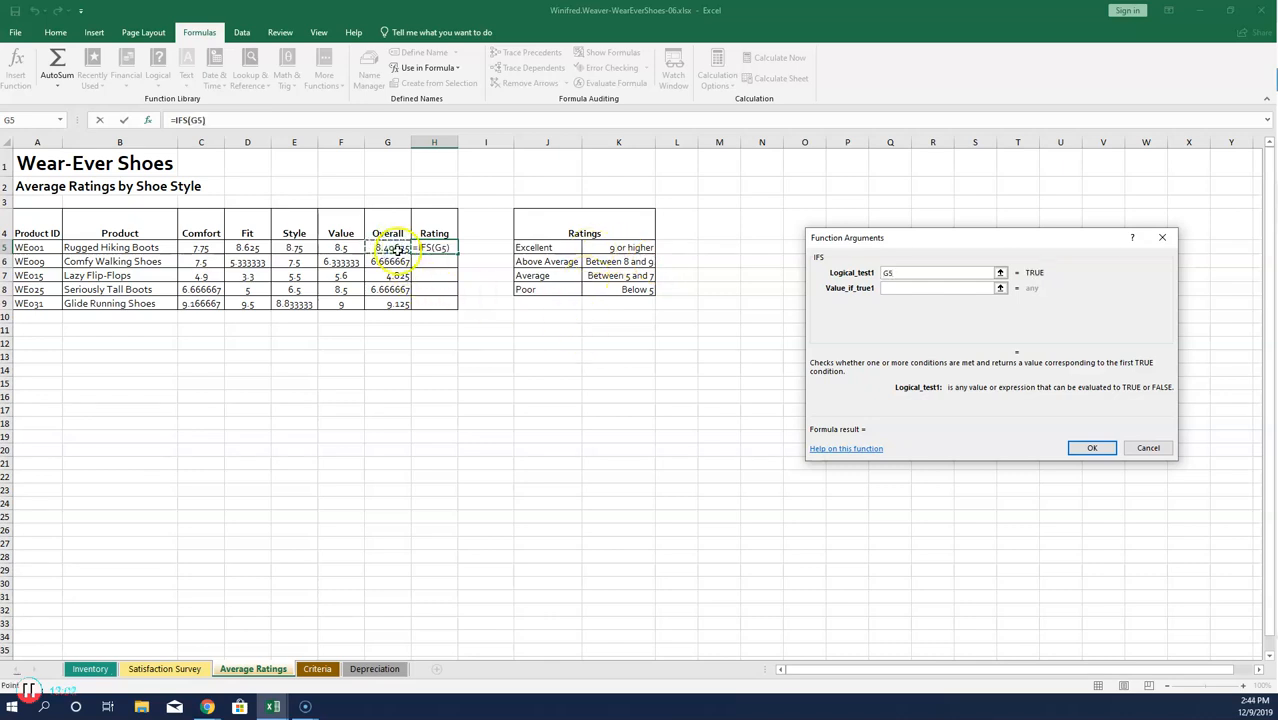
{"action": "type", "text": ">"}
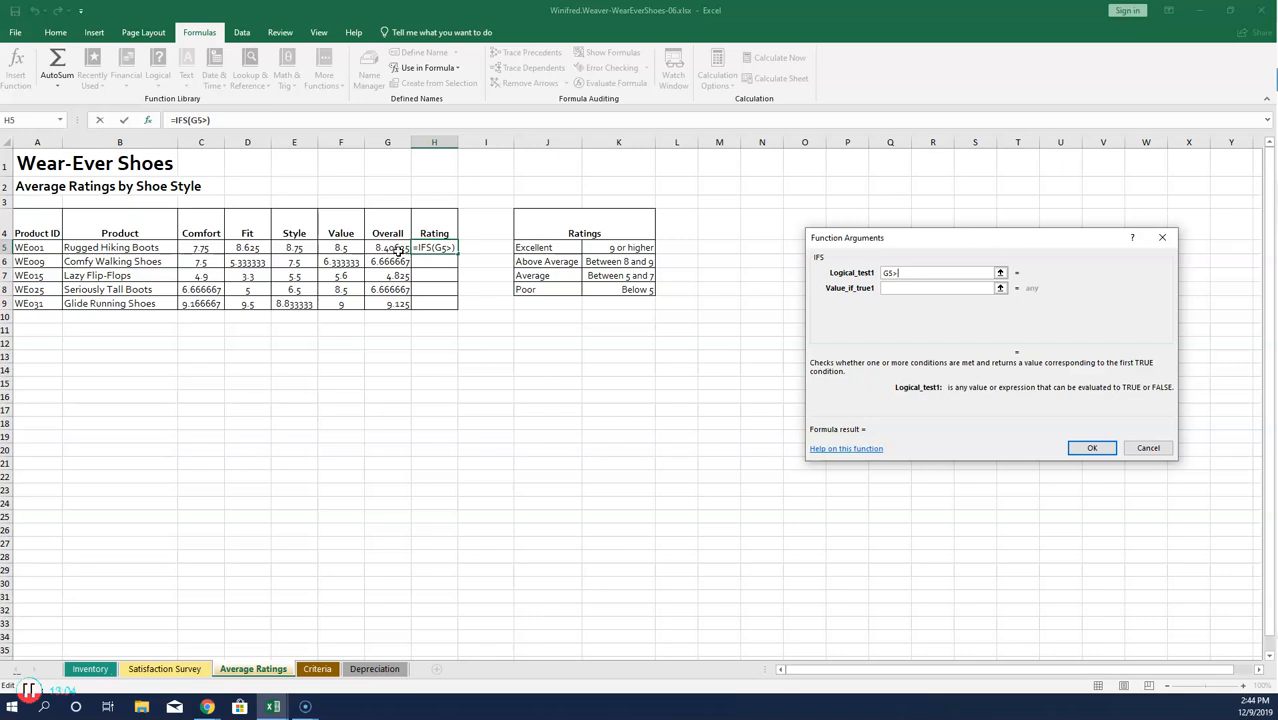
{"action": "type", "text": "=9"}
{"action": "left_click", "coordinate": [900, 290]}
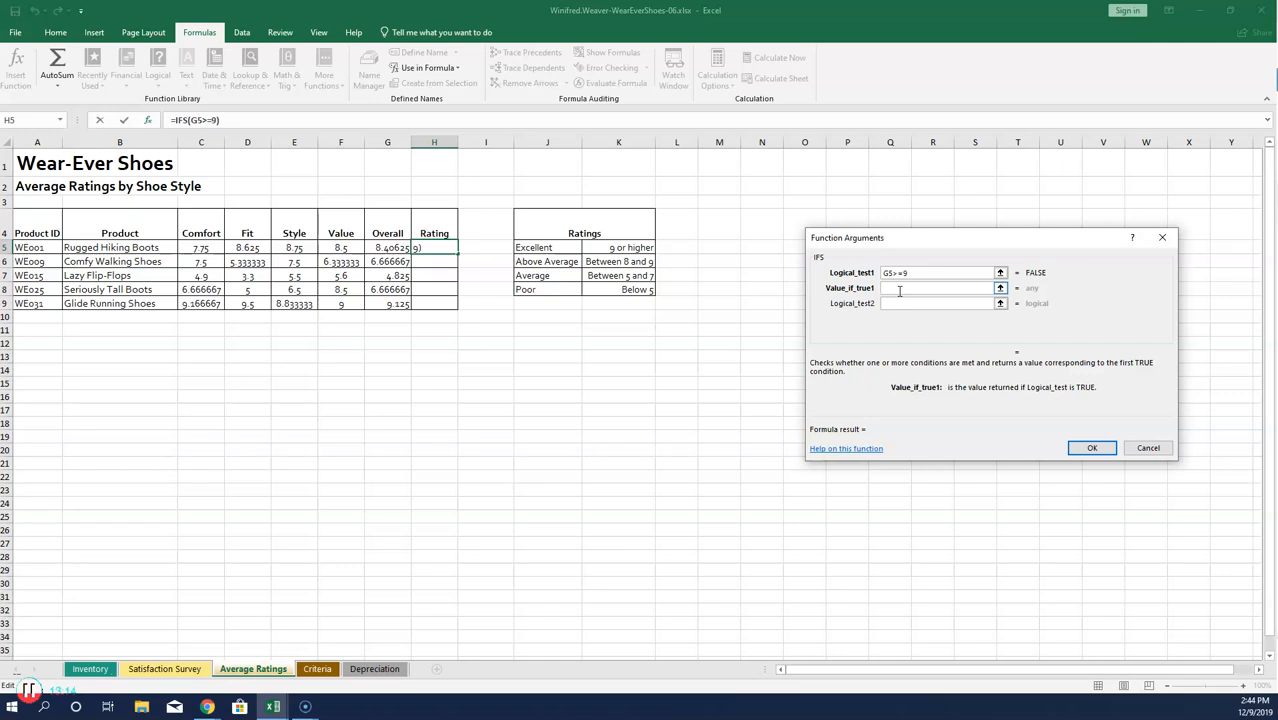
{"action": "left_click", "coordinate": [565, 248]}
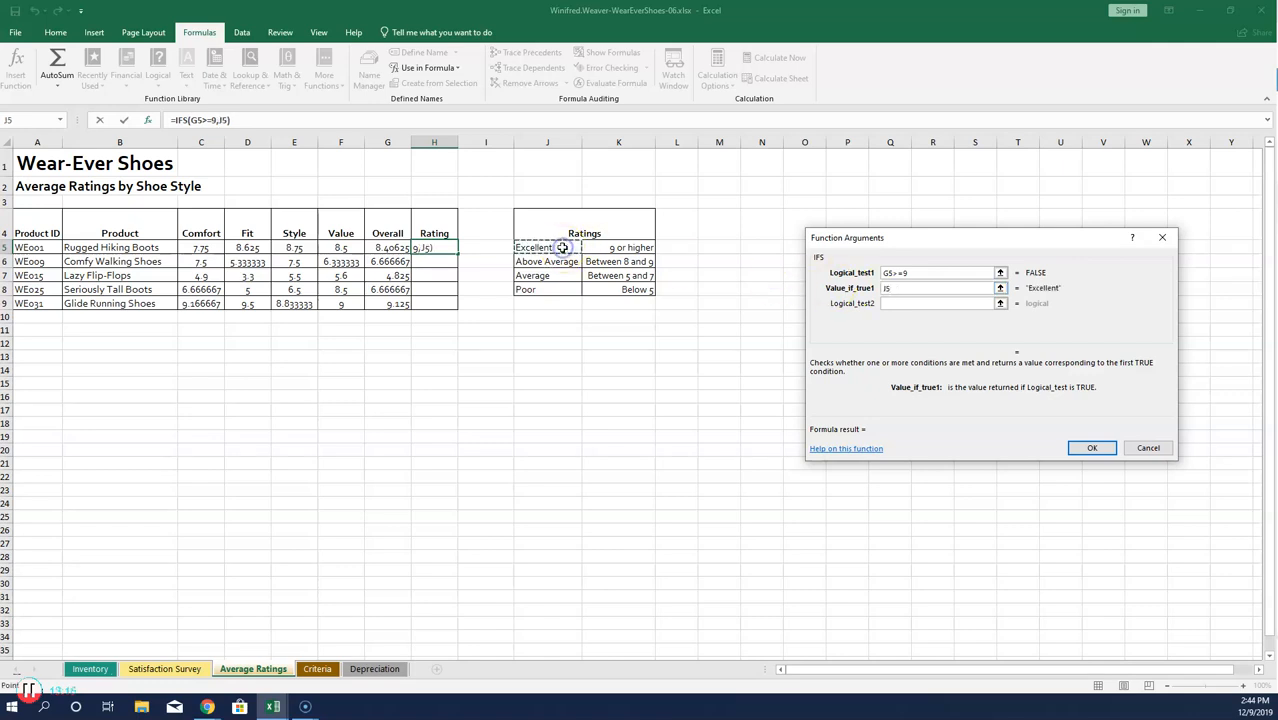
{"action": "key", "text": "F4"}
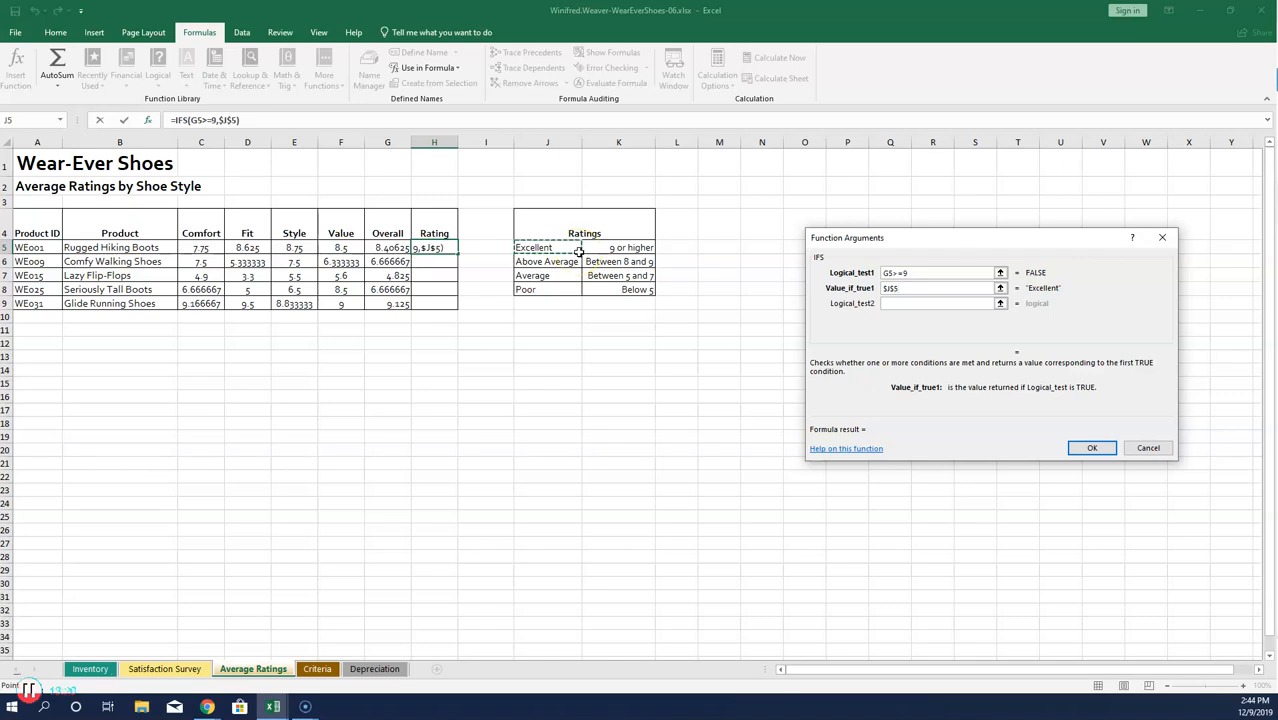
Step: Add the second IFS test G5>=8 returning the absolute reference $J$6 for Above Average
{"action": "left_click", "coordinate": [884, 304]}
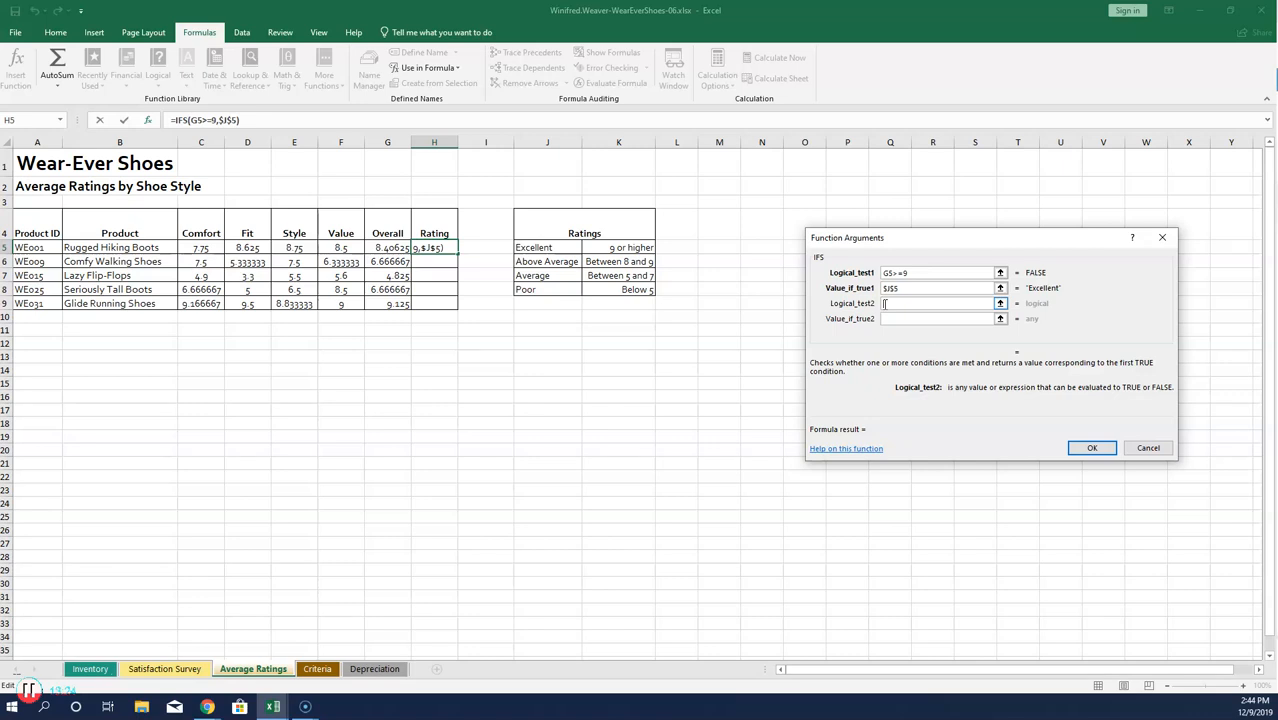
{"action": "left_click", "coordinate": [390, 247]}
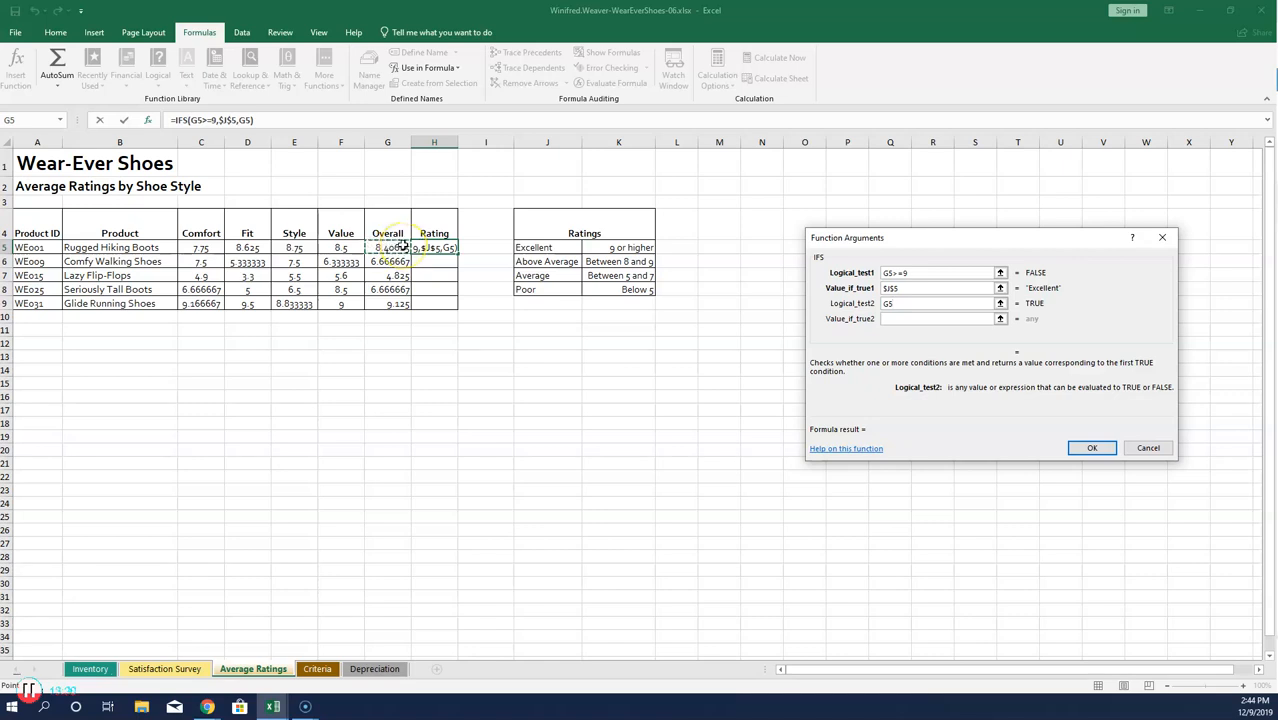
{"action": "type", "text": ">=8"}
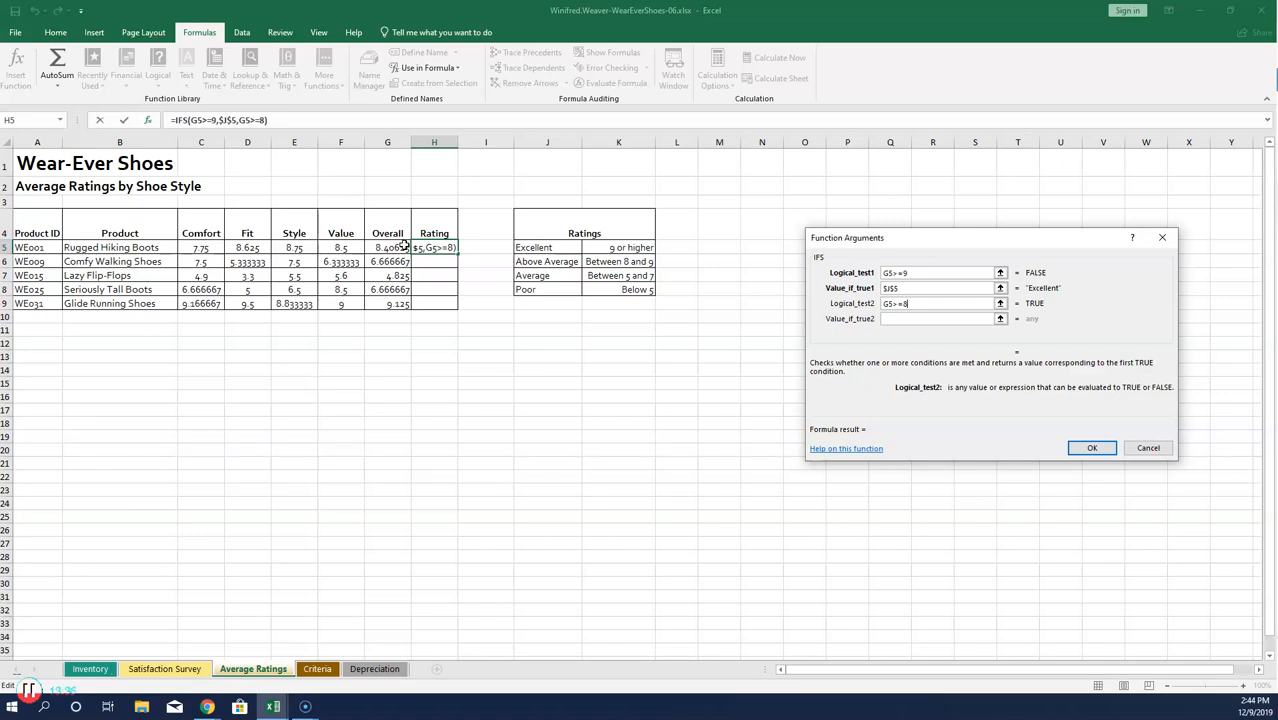
{"action": "left_click", "coordinate": [537, 261]}
{"action": "key", "text": "BackSpace"}
{"action": "key", "text": "BackSpace"}
{"action": "left_click", "coordinate": [891, 318]}
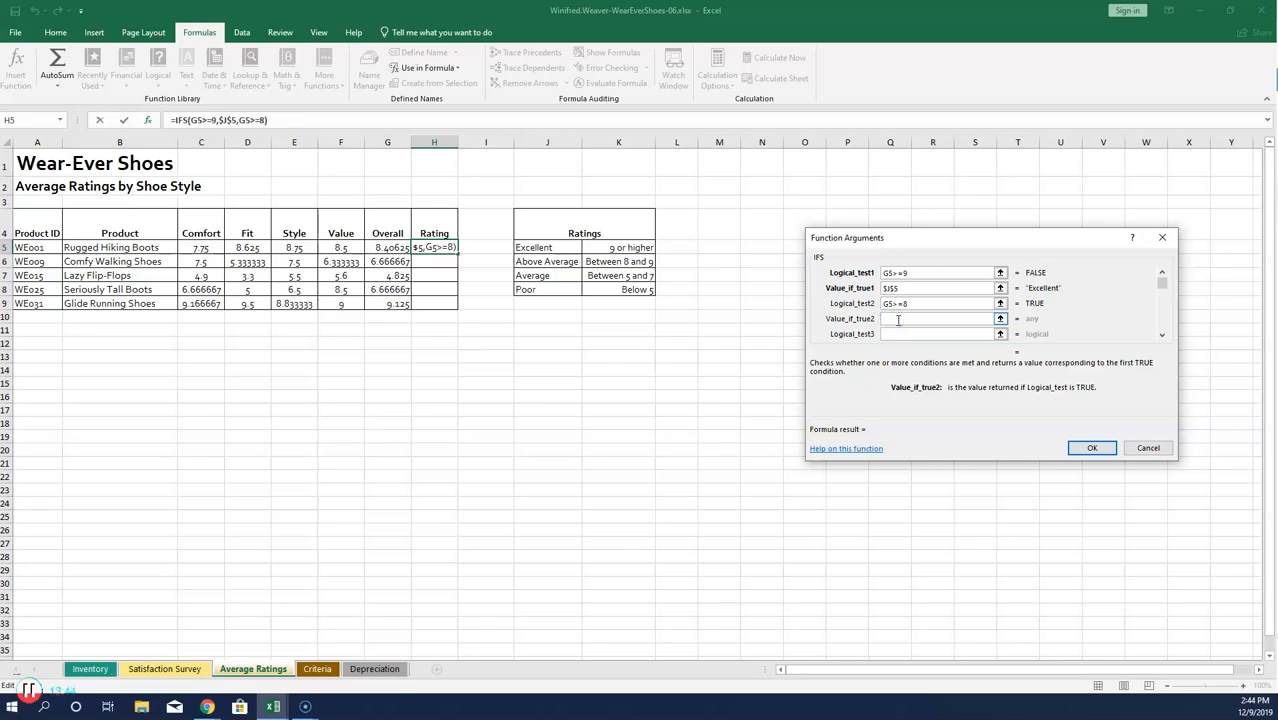
{"action": "left_click", "coordinate": [556, 261]}
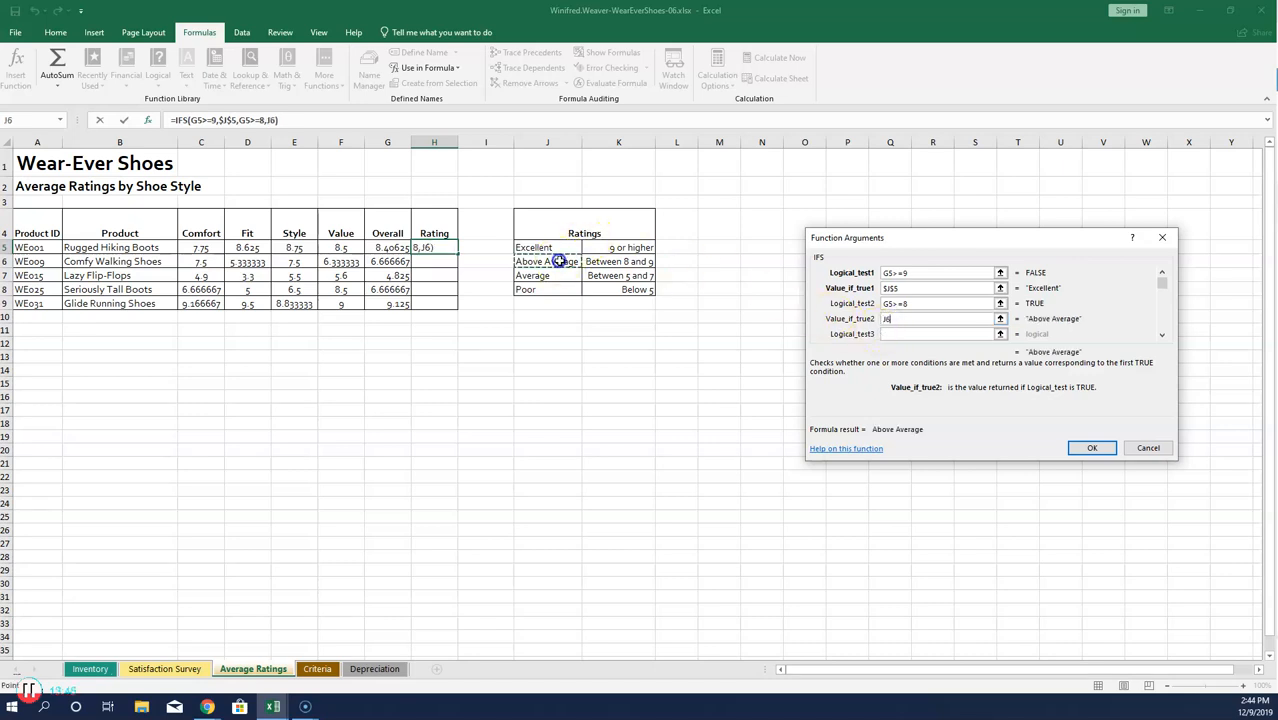
{"action": "key", "text": "F4"}
Step: Add the third IFS test G5>=5 returning the absolute reference $J$7 for Average
{"action": "left_click", "coordinate": [890, 334]}
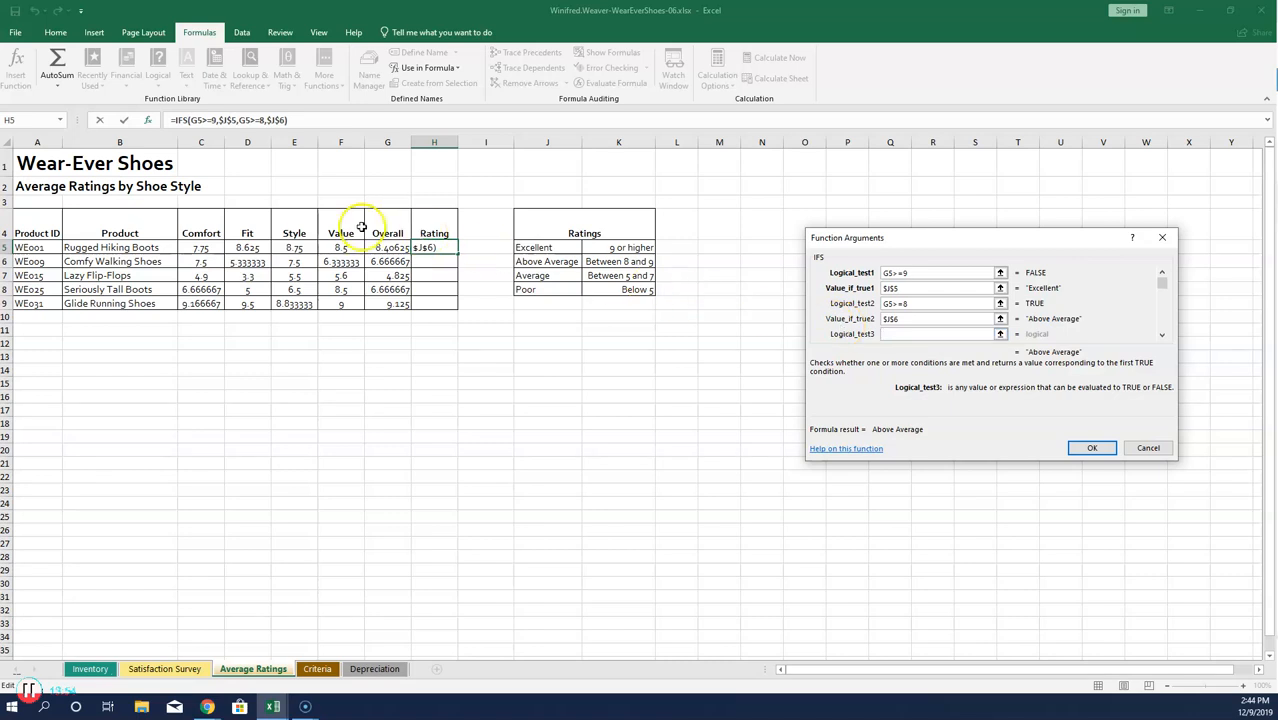
{"action": "left_click", "coordinate": [388, 247]}
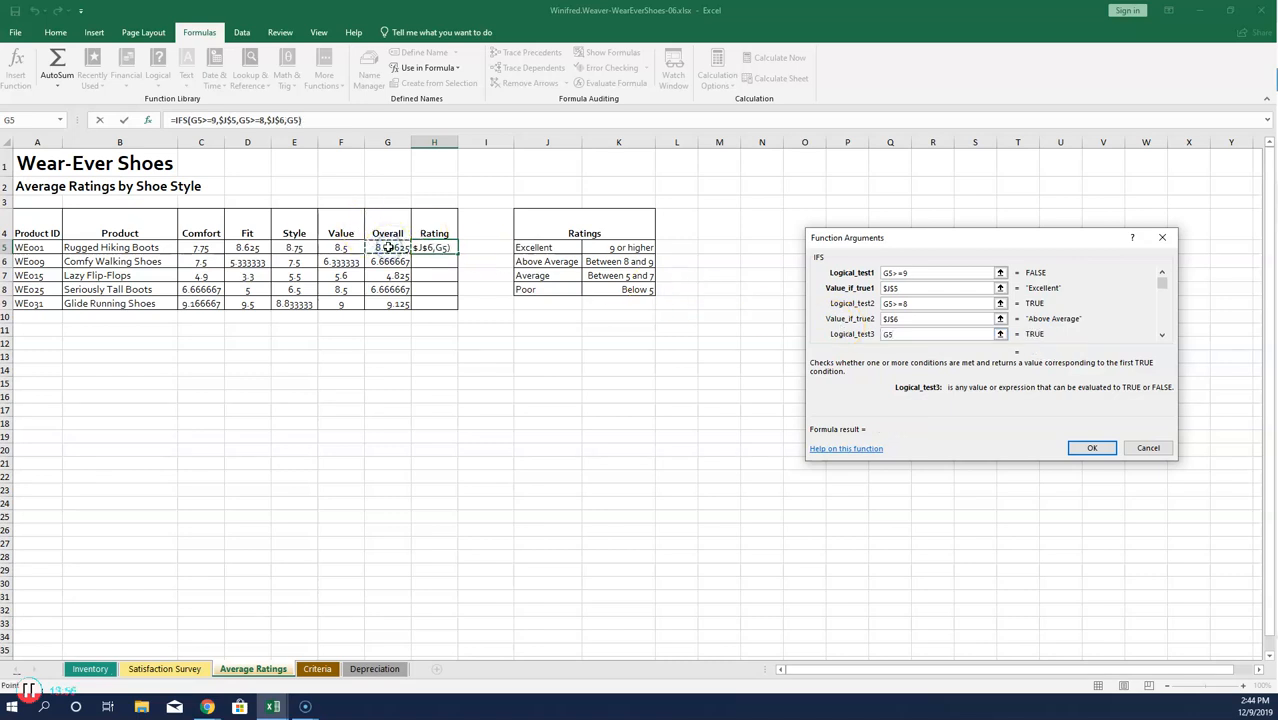
{"action": "type", "text": ">="}
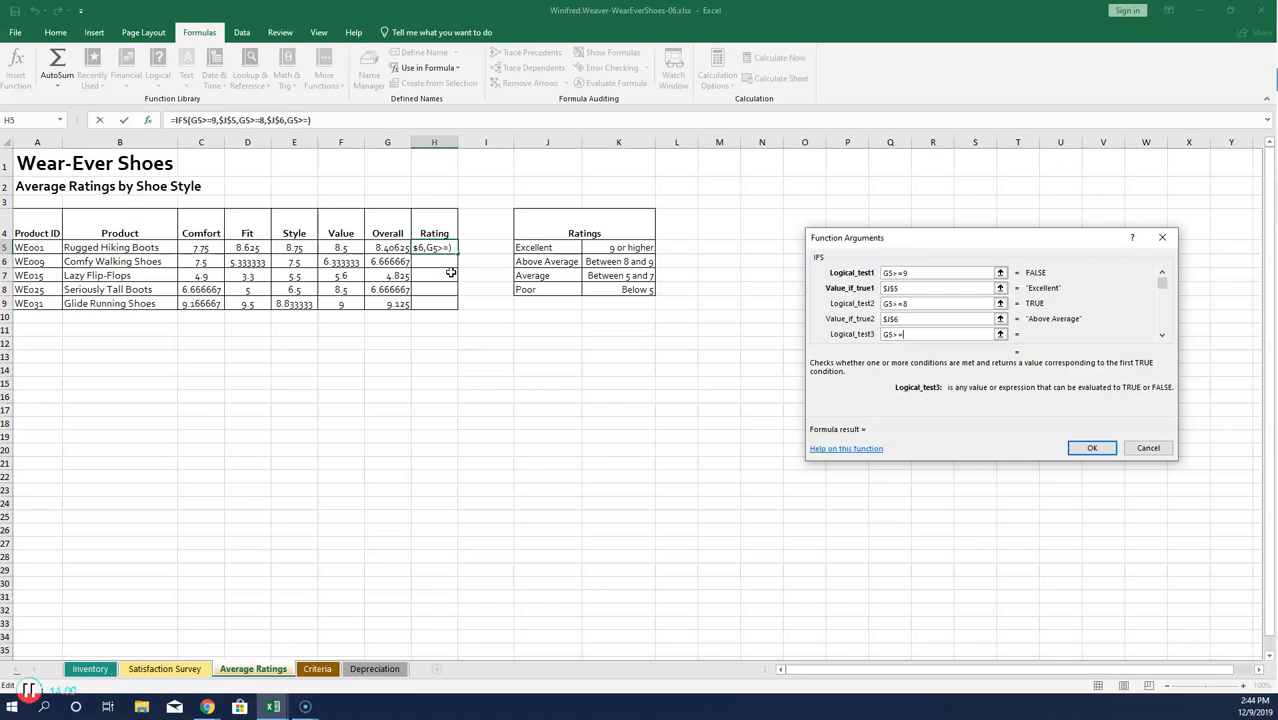
{"action": "type", "text": "5"}
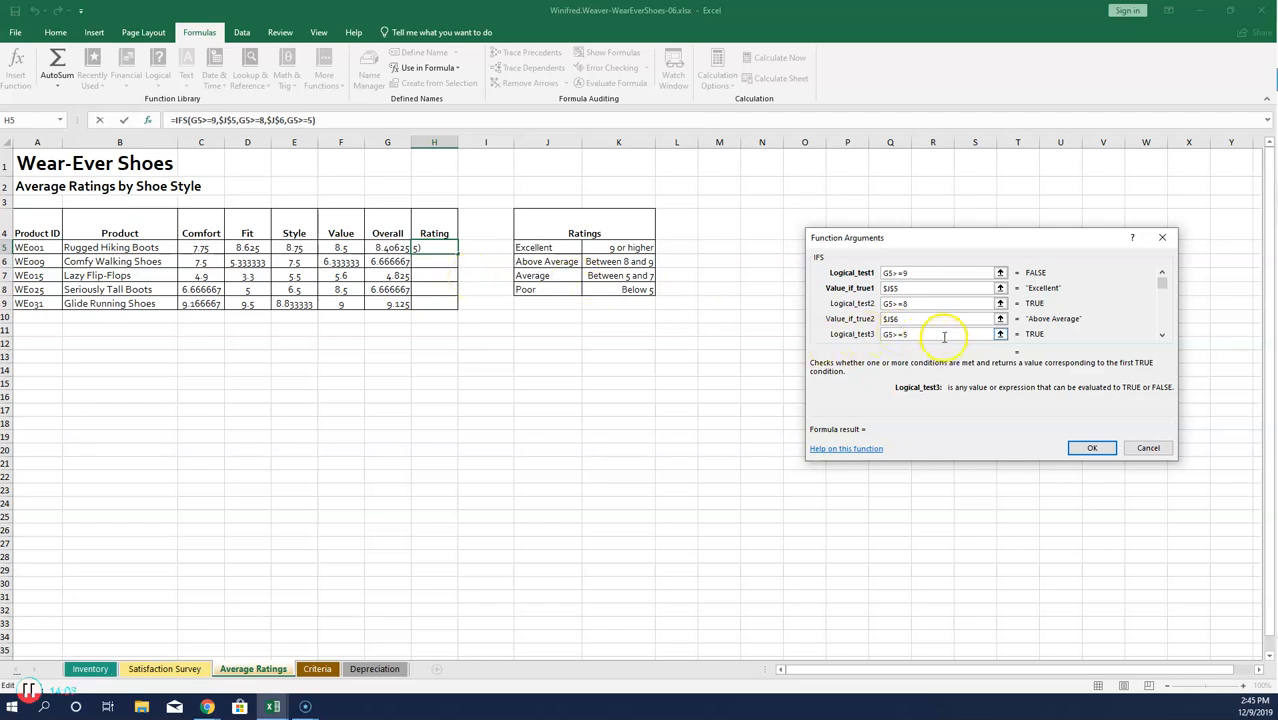
{"action": "left_click", "coordinate": [1162, 335]}
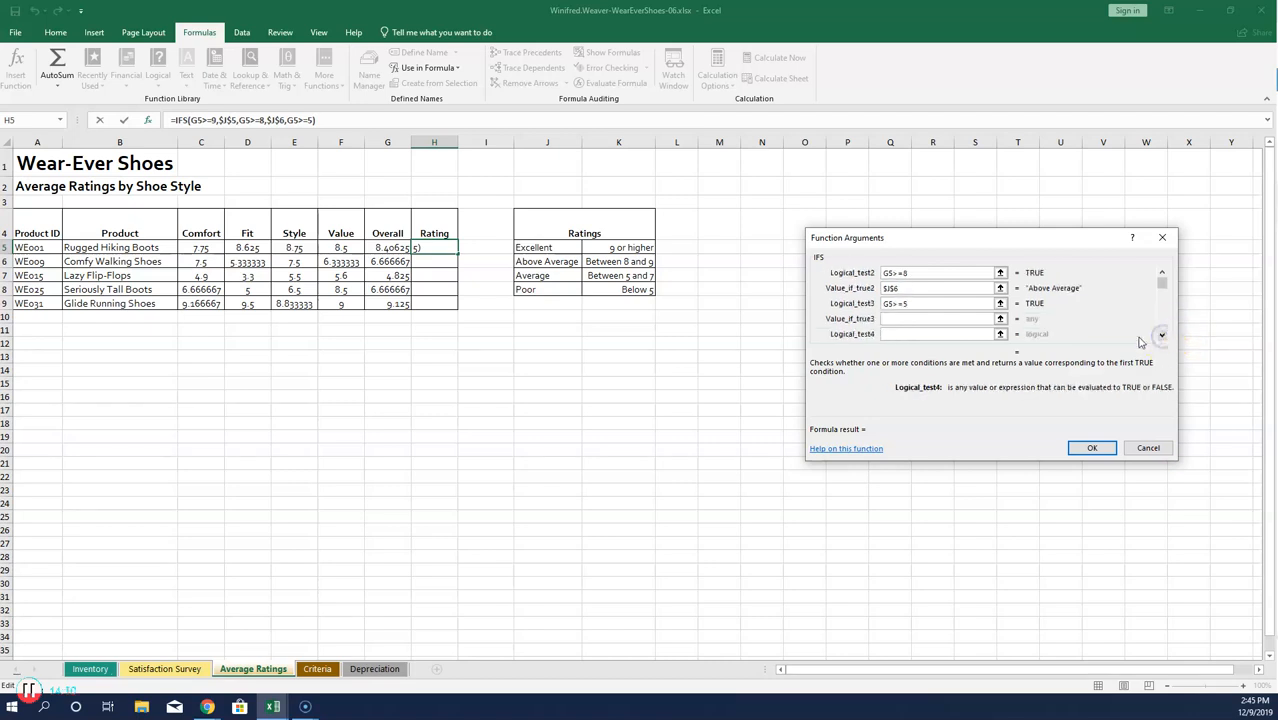
{"action": "left_click", "coordinate": [892, 318]}
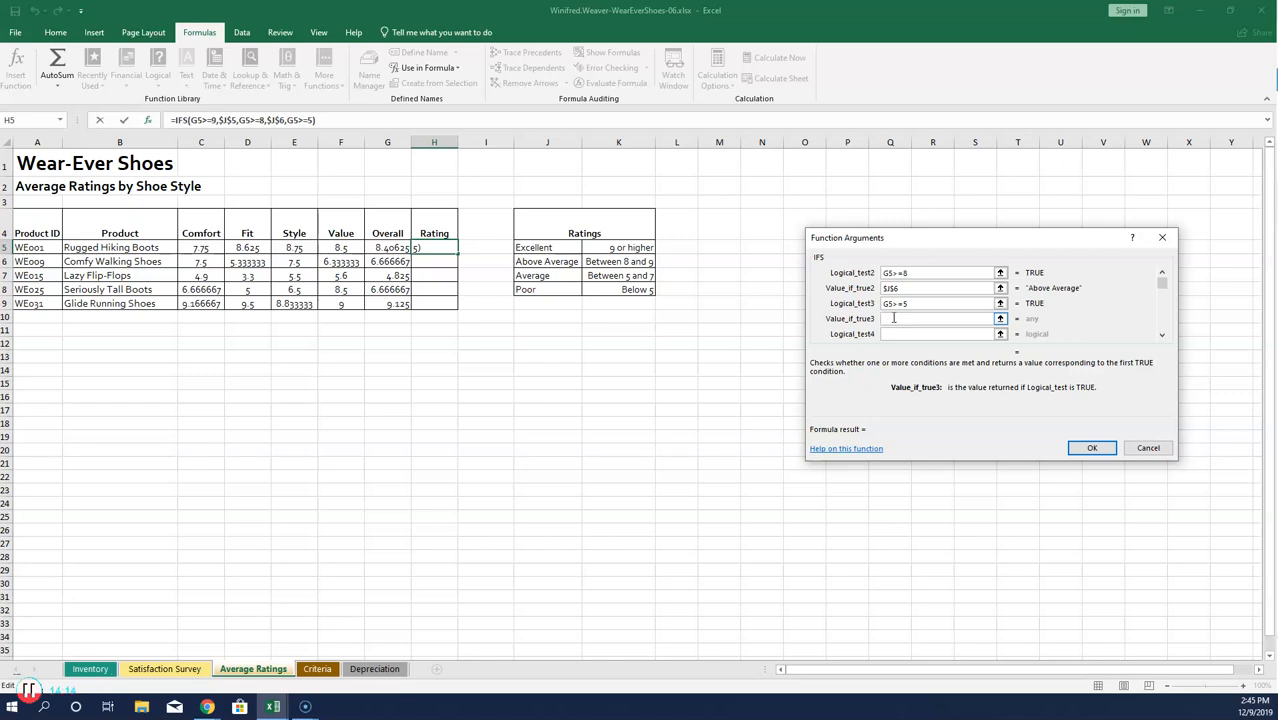
{"action": "left_click", "coordinate": [547, 276]}
{"action": "key", "text": "F4"}
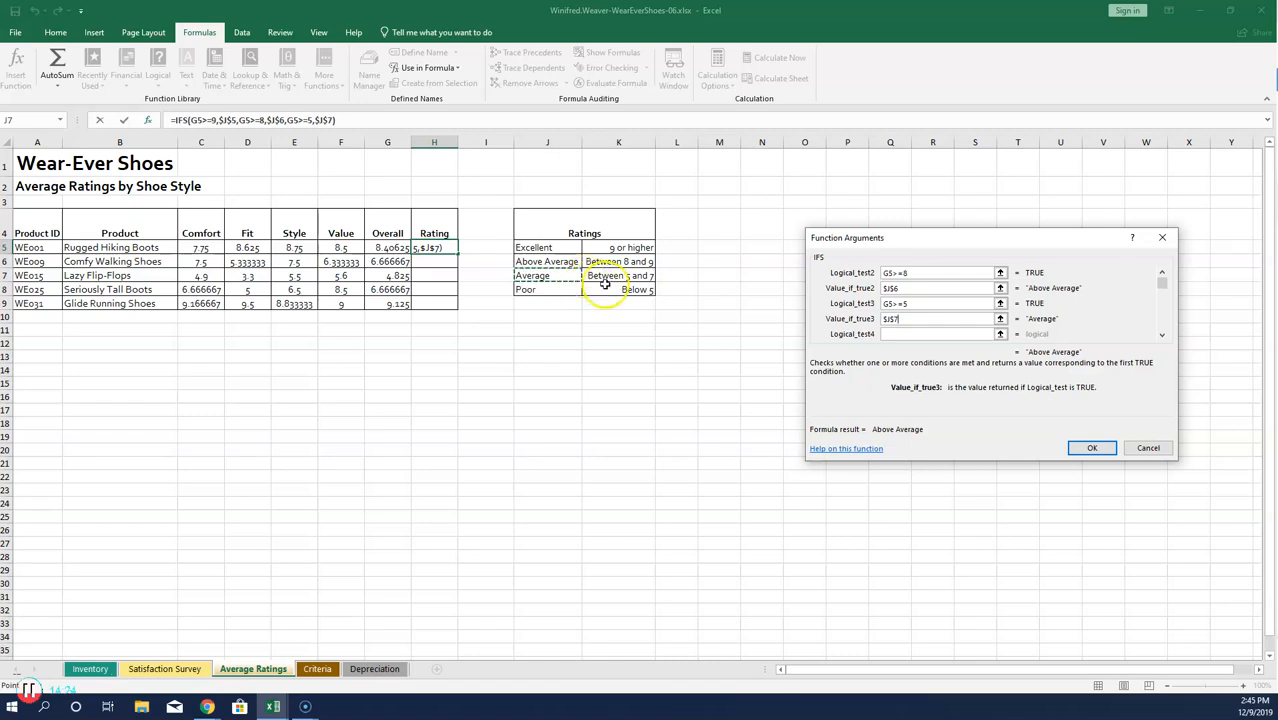
Step: Add the fourth IFS test G5<5 returning $J$8 and fill the completed H5 formula down through H9
{"action": "left_click", "coordinate": [1161, 338]}
{"action": "left_click", "coordinate": [893, 303]}
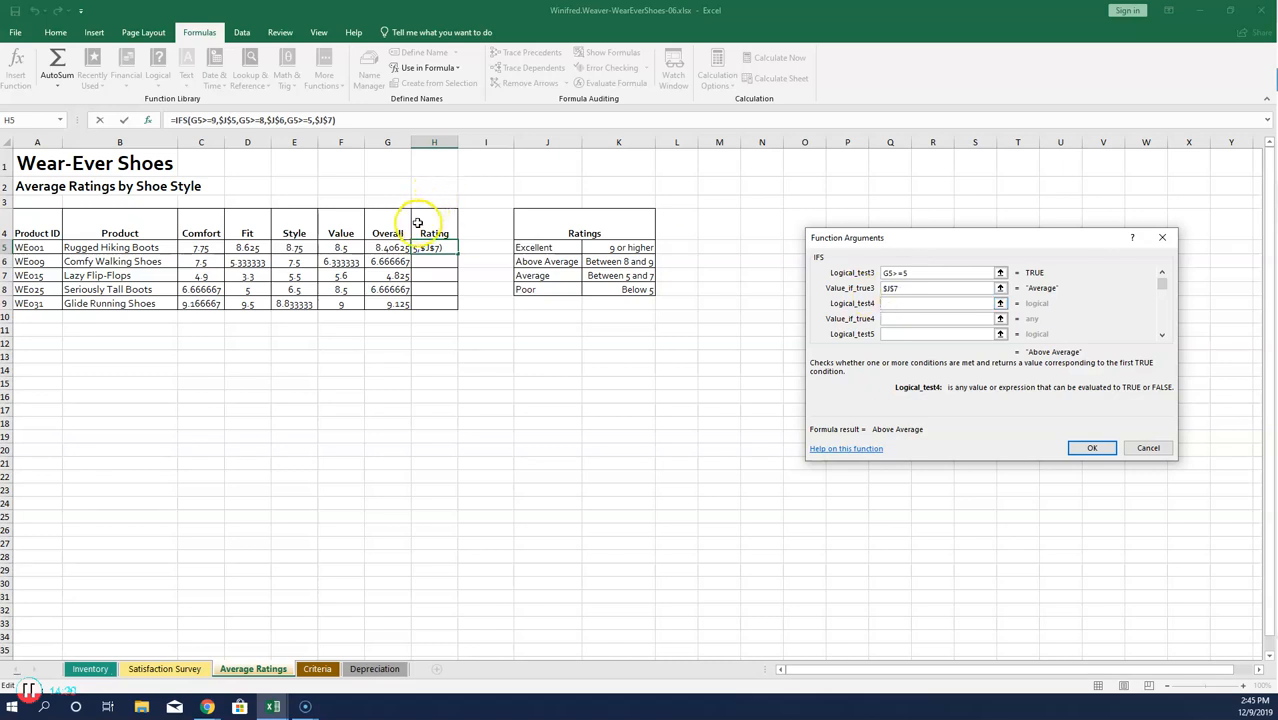
{"action": "left_click", "coordinate": [389, 247]}
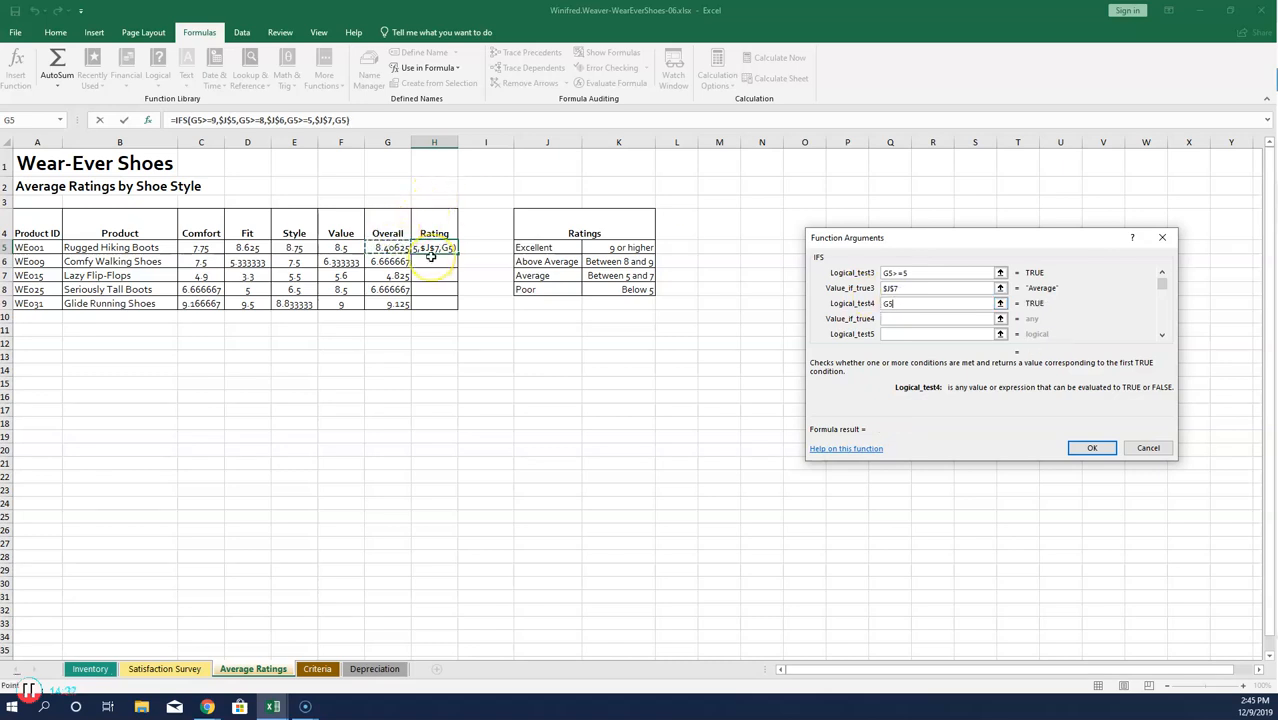
{"action": "type", "text": "<5"}
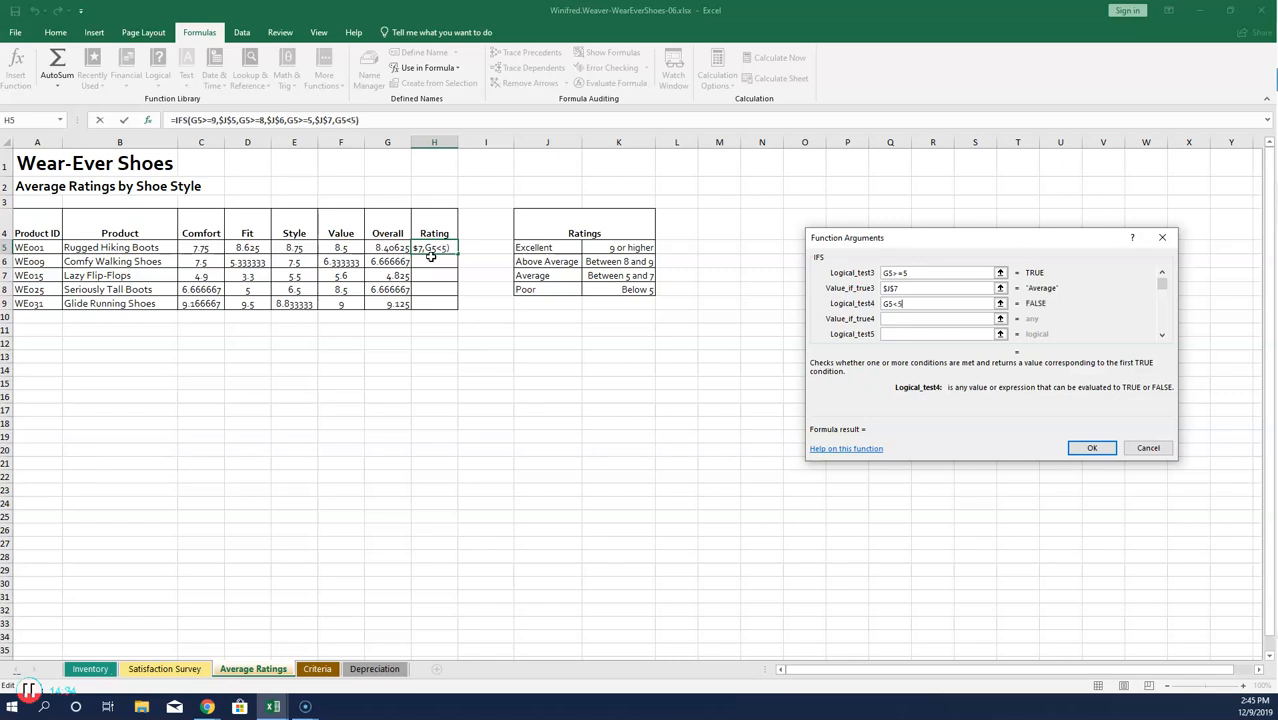
{"action": "left_click", "coordinate": [889, 320]}
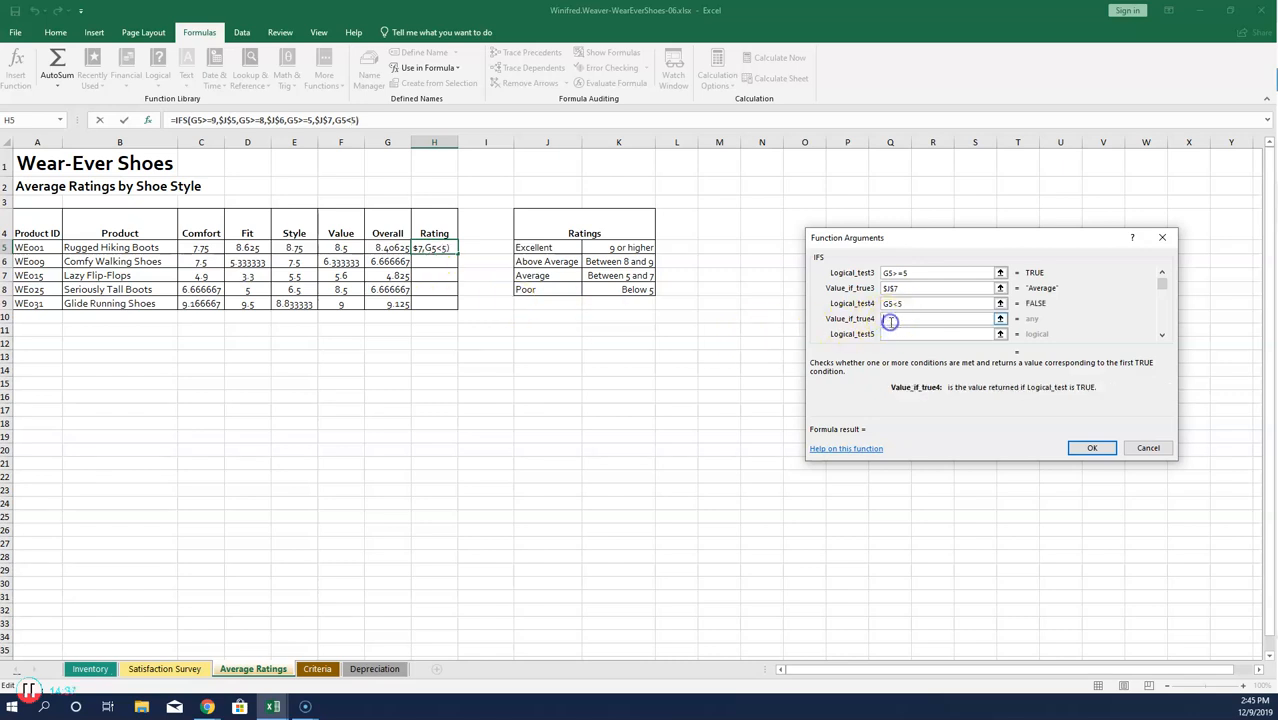
{"action": "left_click", "coordinate": [550, 288]}
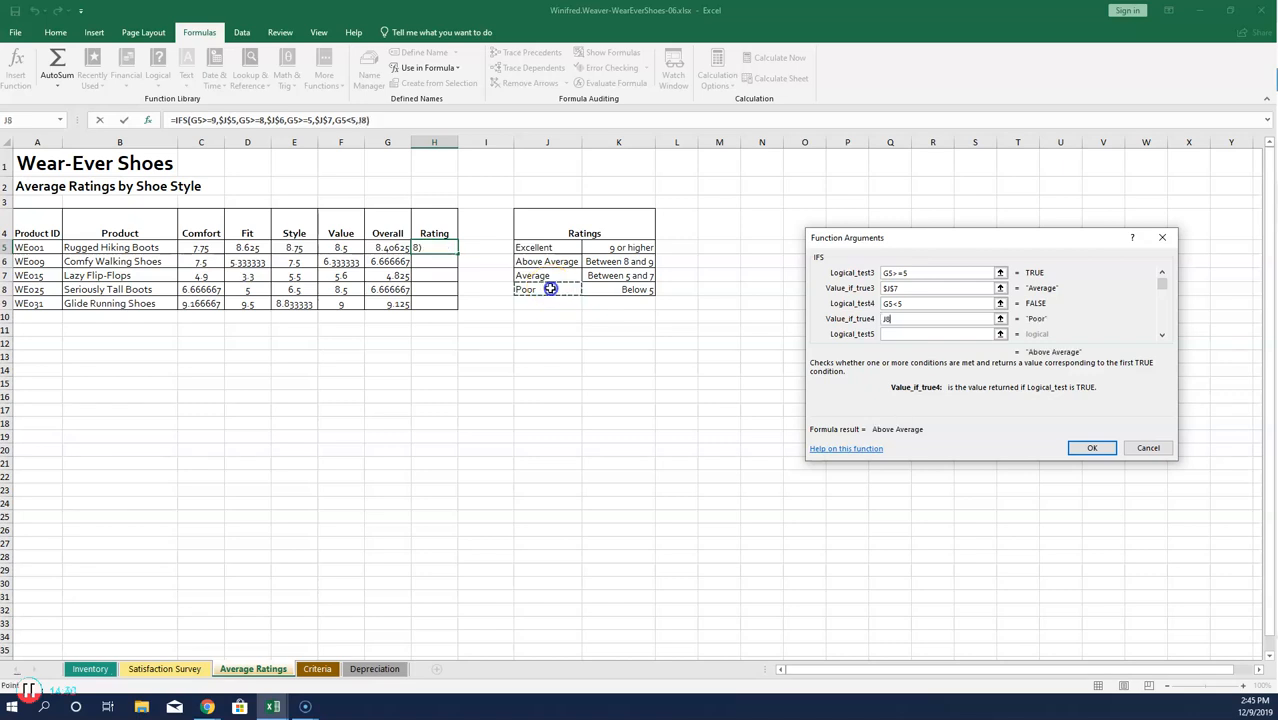
{"action": "key", "text": "F4"}
{"action": "left_click", "coordinate": [1106, 449]}
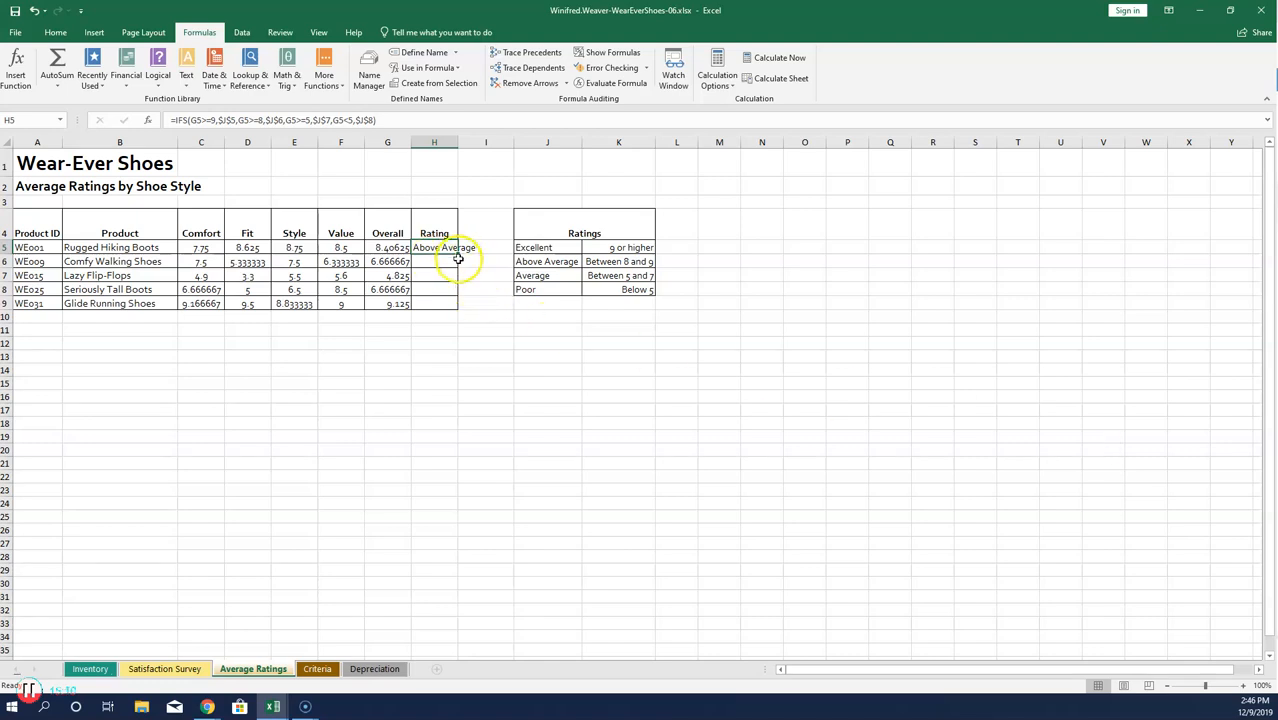
{"action": "left_click_drag", "start_coordinate": [459, 252], "coordinate": [462, 318]}
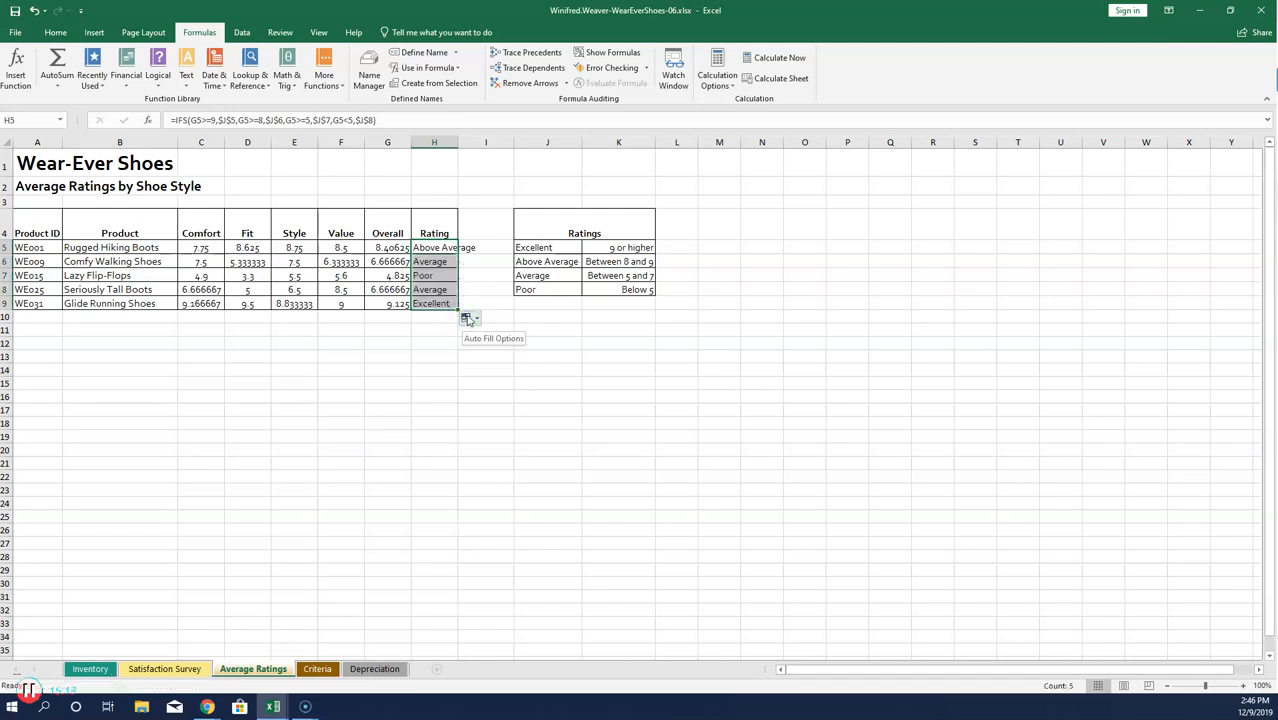
Step: Set the width of Rating column H on the Average Ratings sheet to 13.57
{"action": "left_click", "coordinate": [440, 142]}
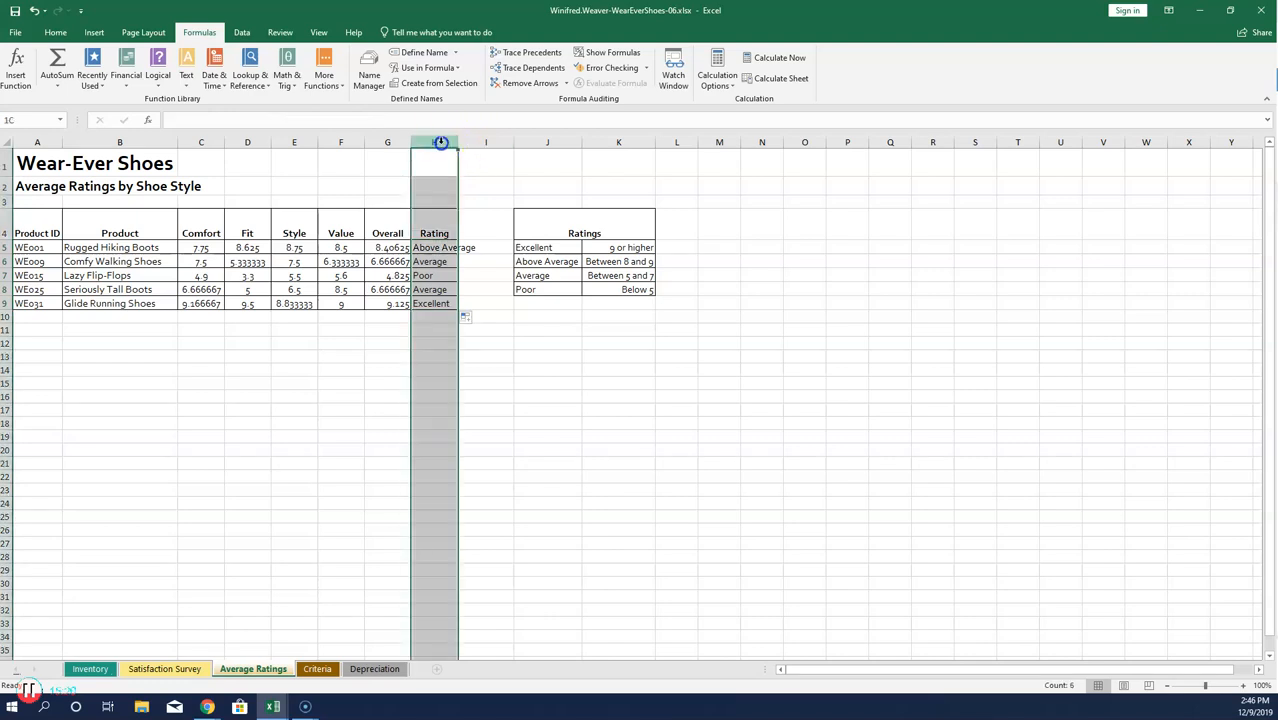
{"action": "left_click", "coordinate": [55, 32]}
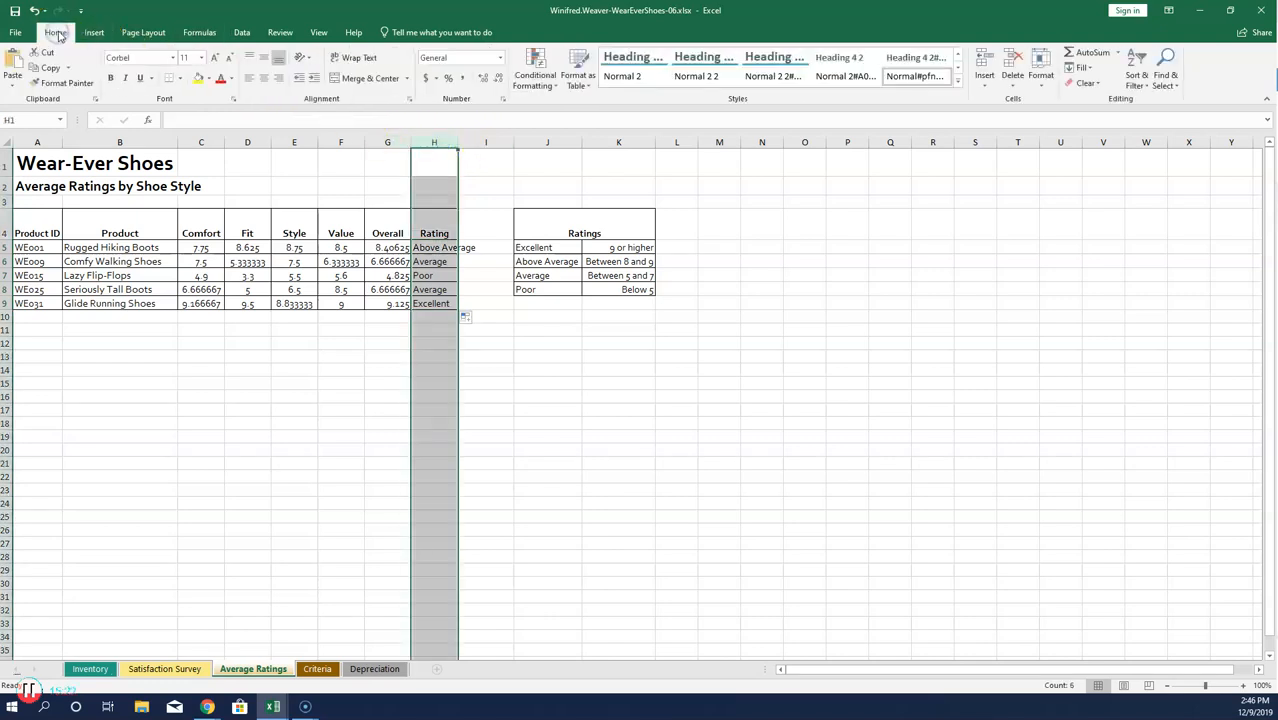
{"action": "left_click", "coordinate": [1049, 88]}
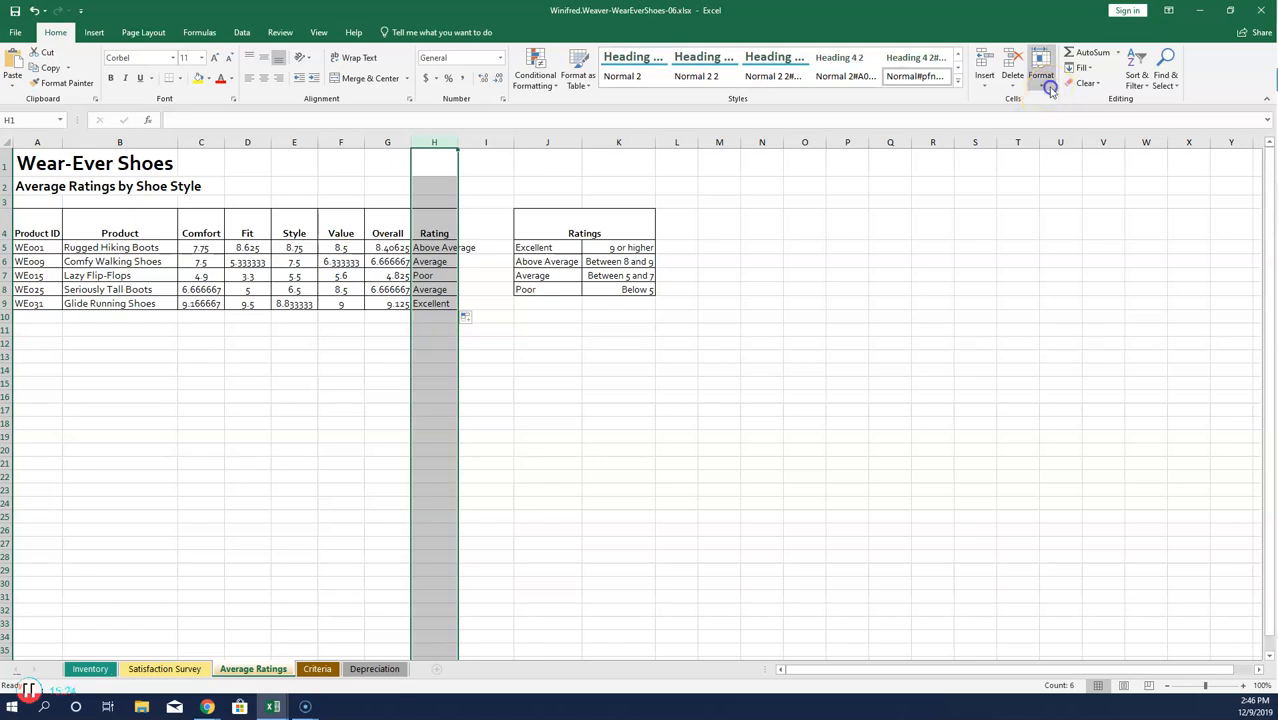
{"action": "left_click", "coordinate": [1068, 146]}
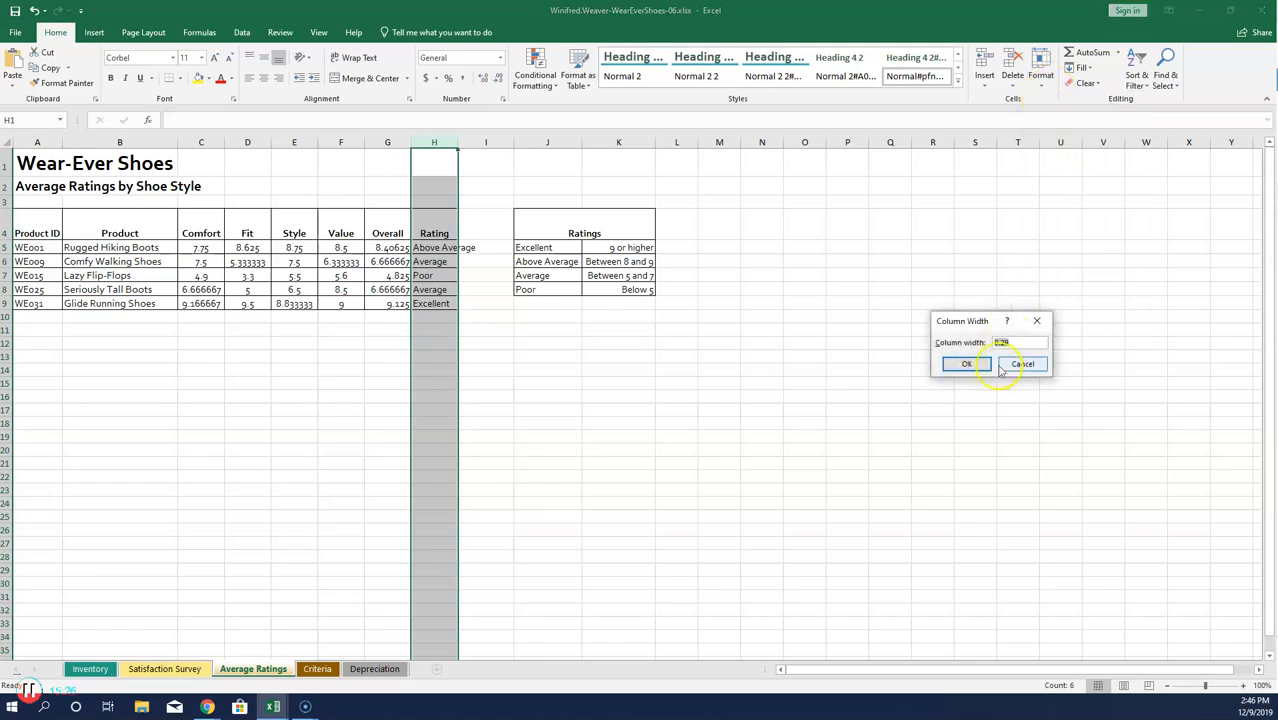
{"action": "type", "text": "13.57"}
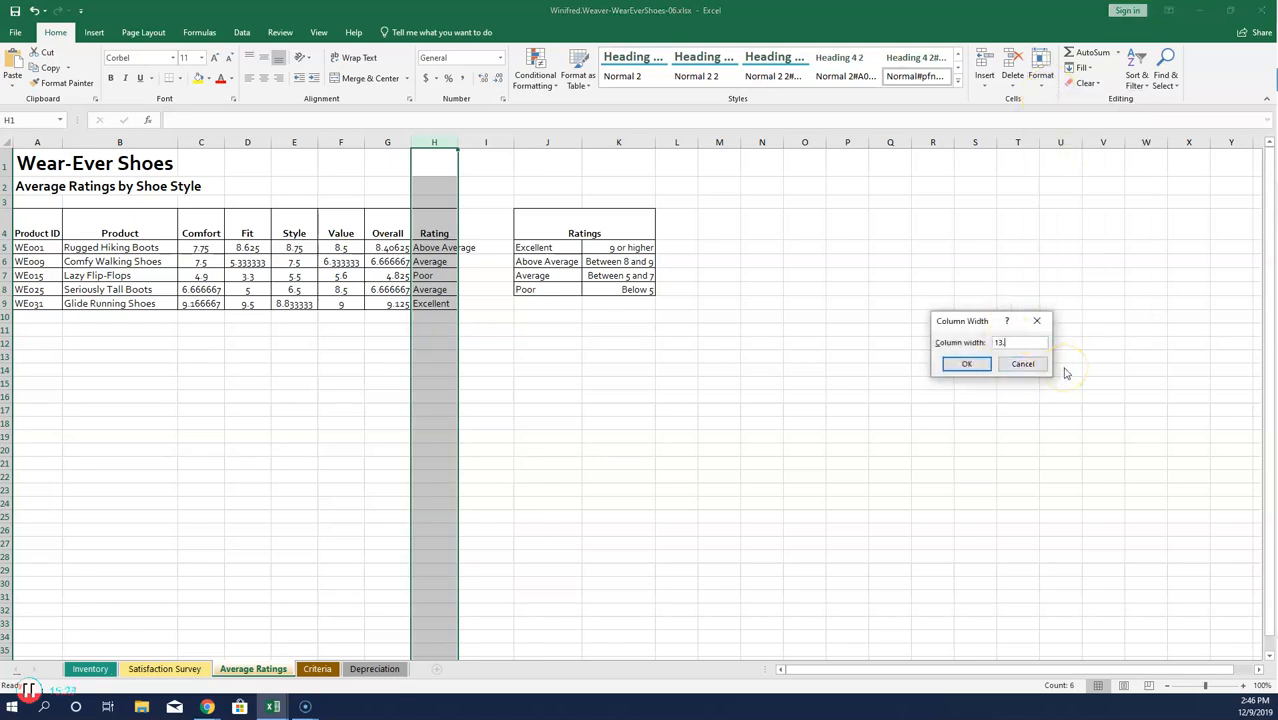
{"action": "left_click", "coordinate": [980, 364]}
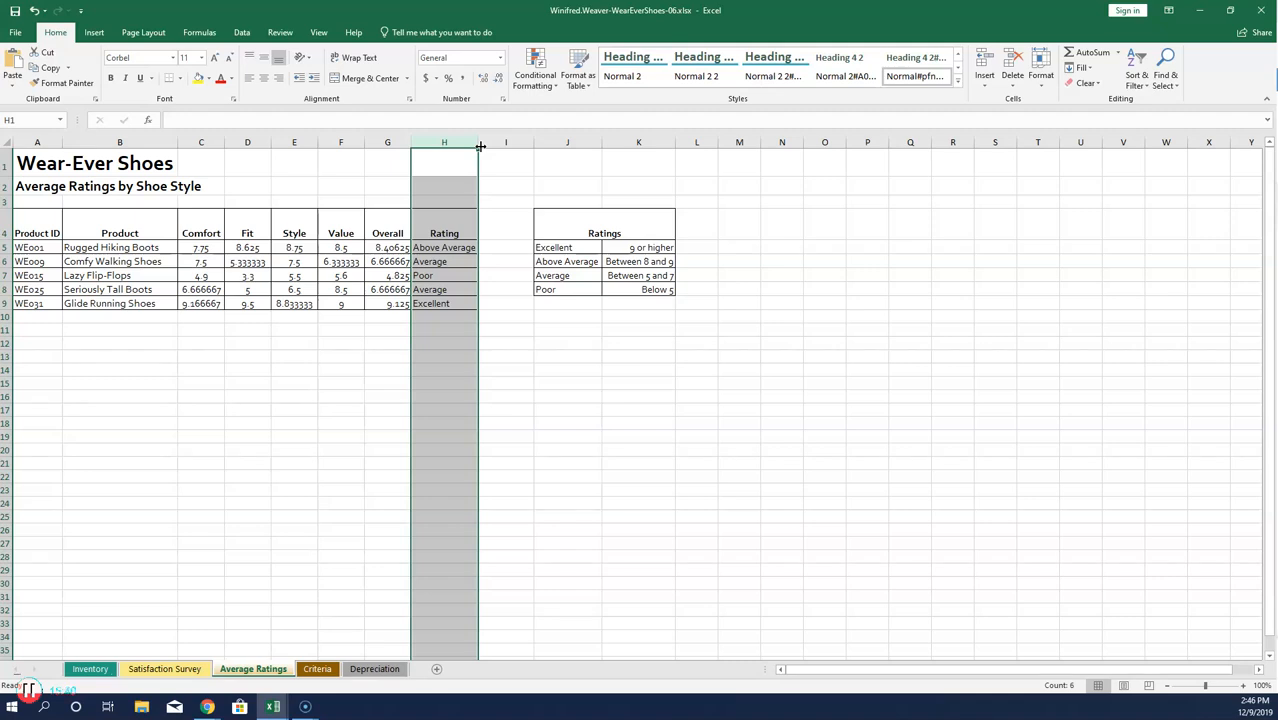
Step: Insert a DB function in cell C11 of the Depreciation sheet with the absolute reference $C$6 as Cost
{"action": "left_click", "coordinate": [373, 669]}
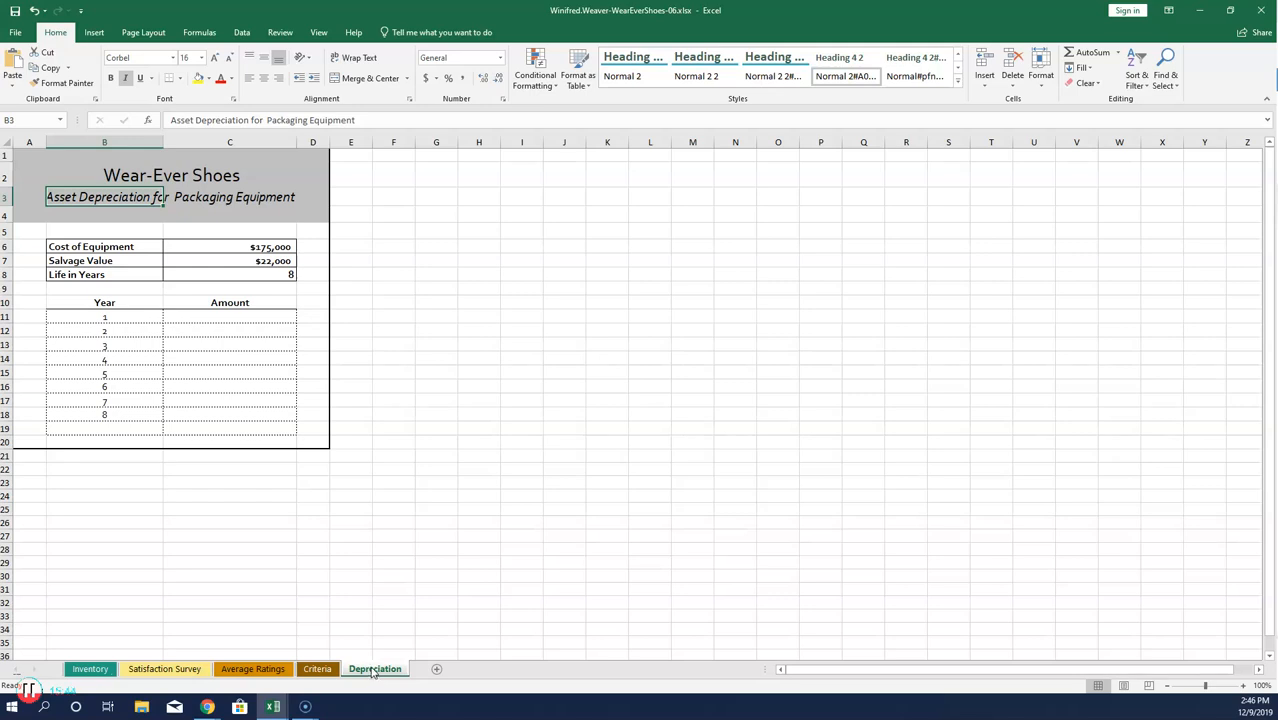
{"action": "left_click", "coordinate": [224, 313]}
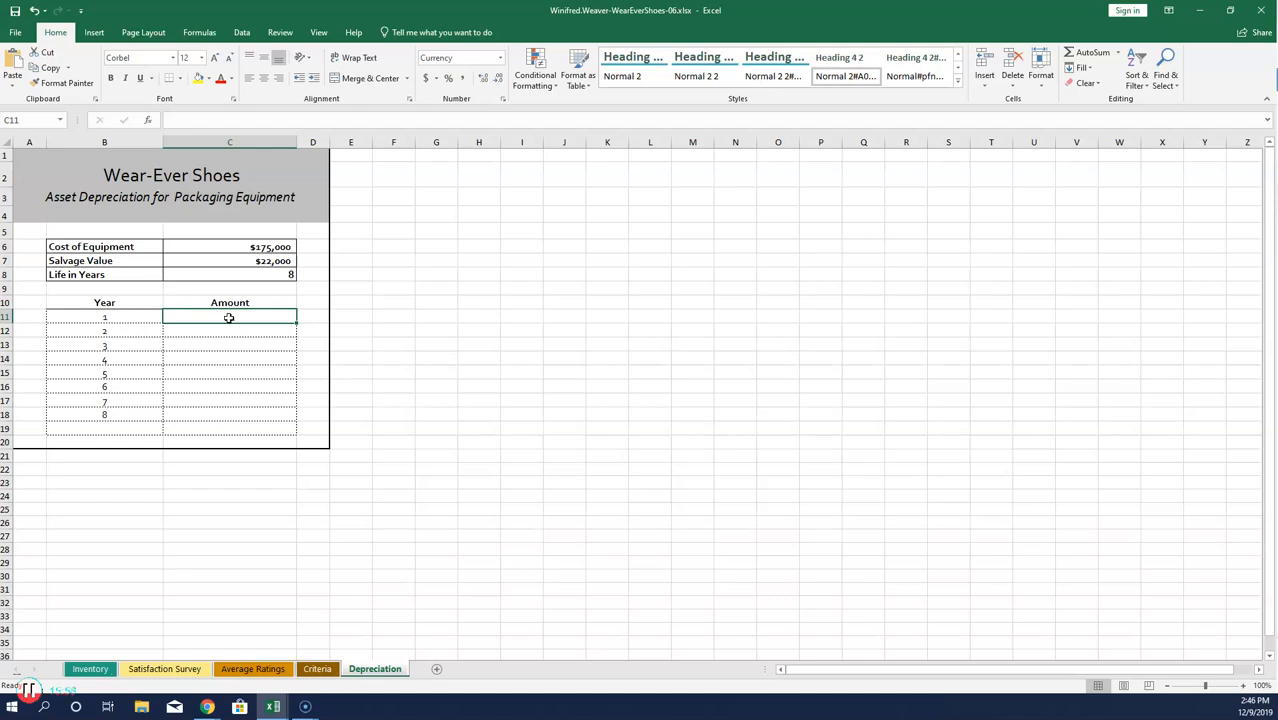
{"action": "left_click", "coordinate": [205, 33]}
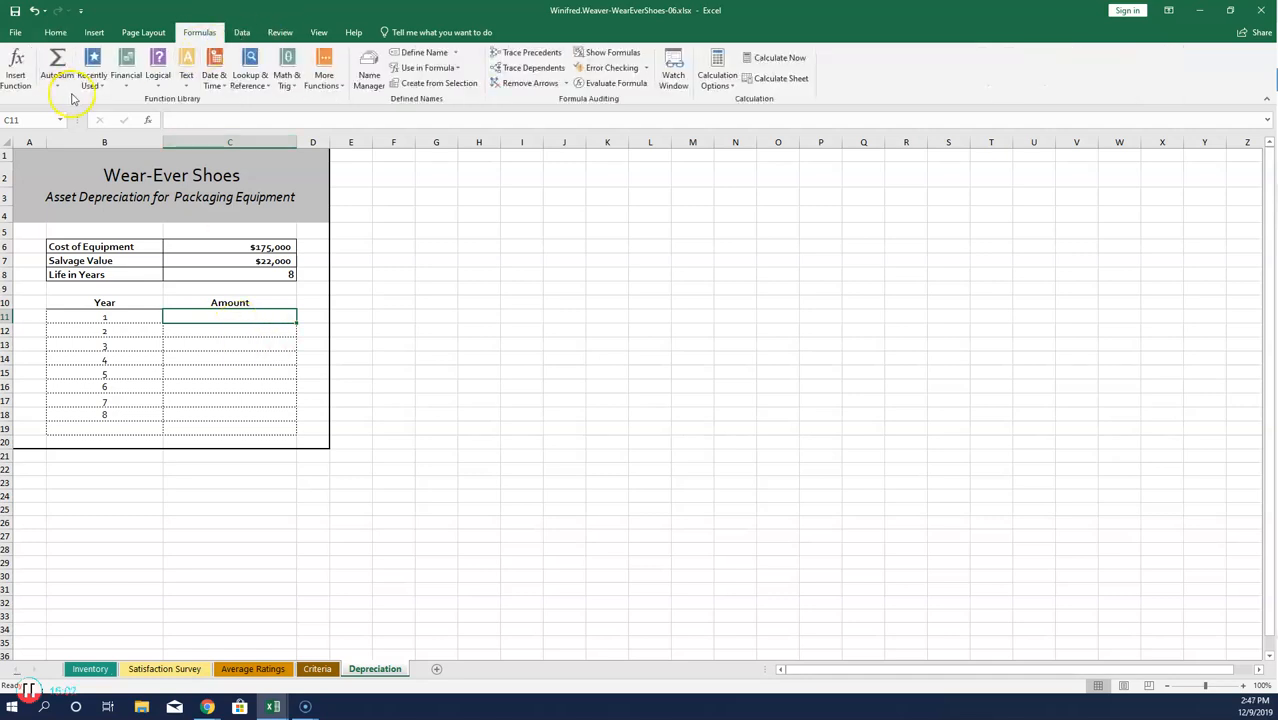
{"action": "left_click", "coordinate": [130, 84]}
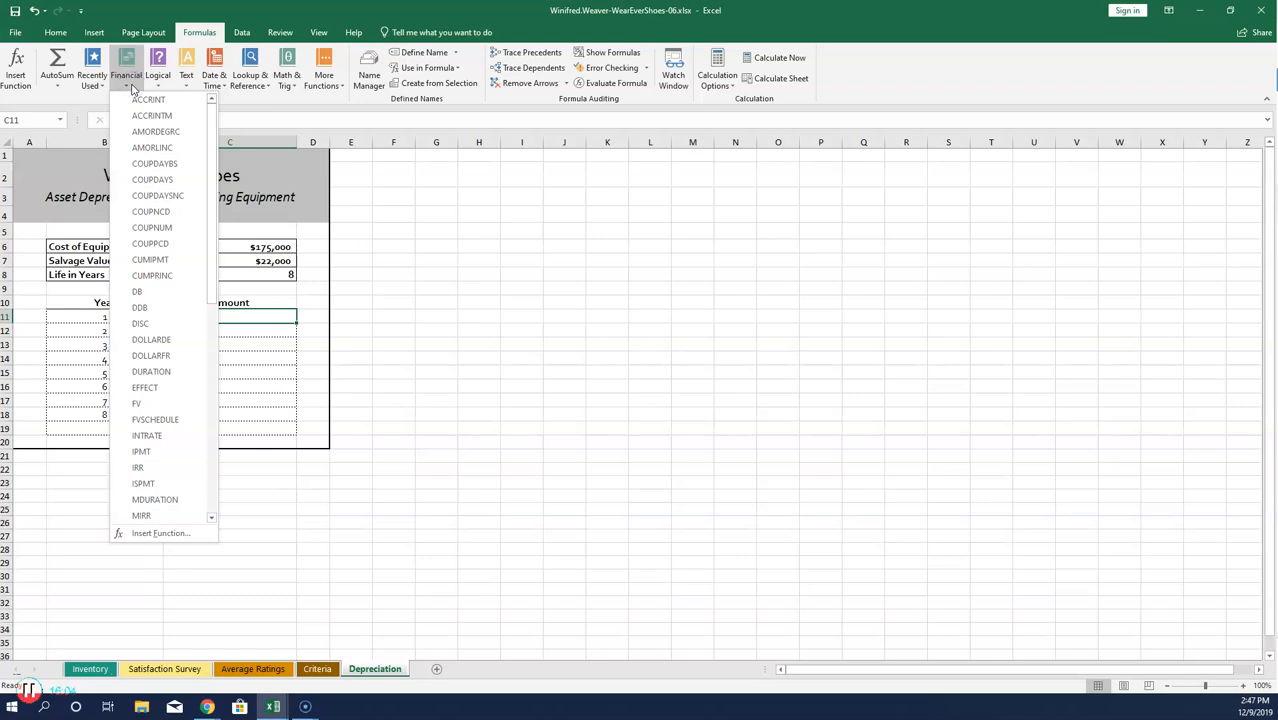
{"action": "left_click", "coordinate": [136, 292]}
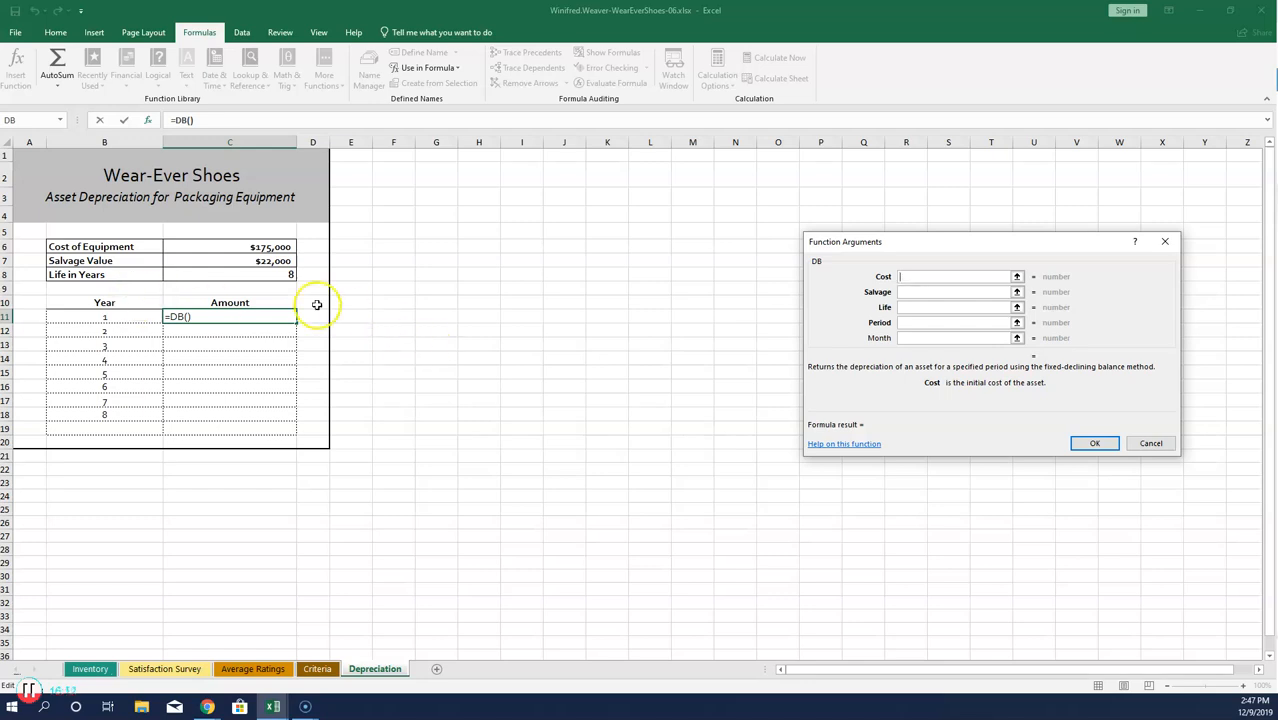
{"action": "left_click", "coordinate": [237, 246]}
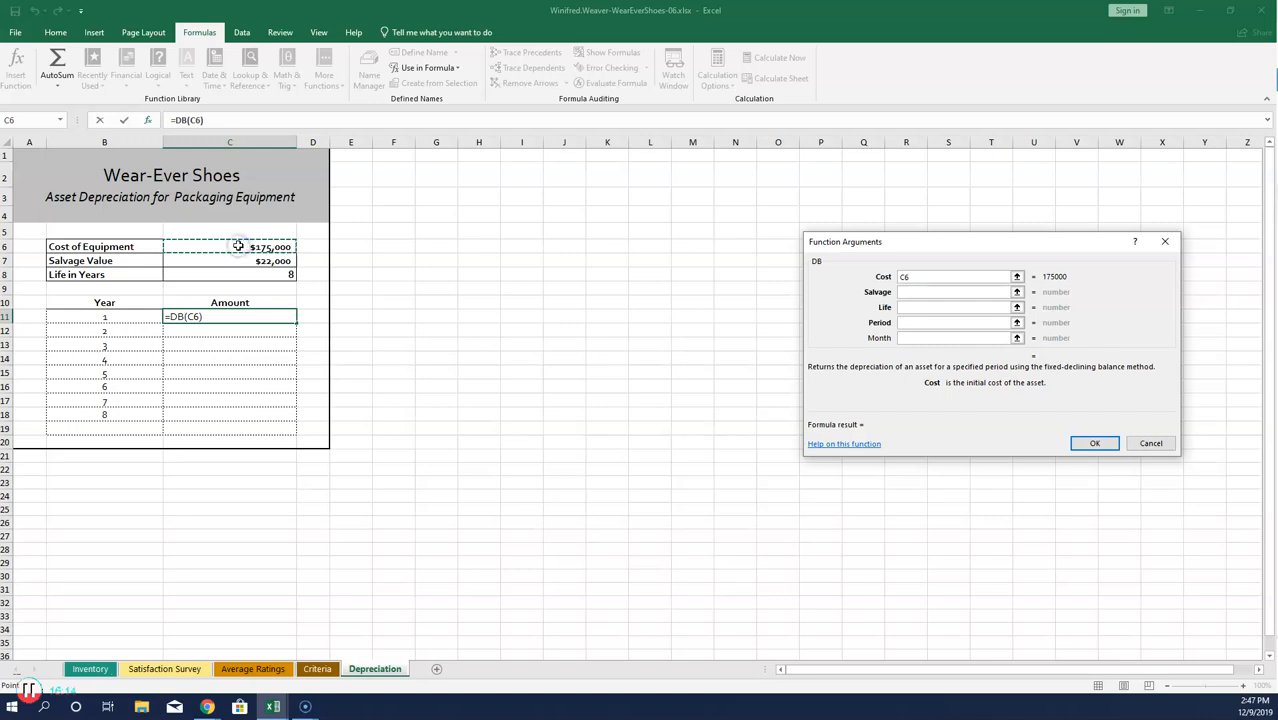
{"action": "key", "text": "F4"}
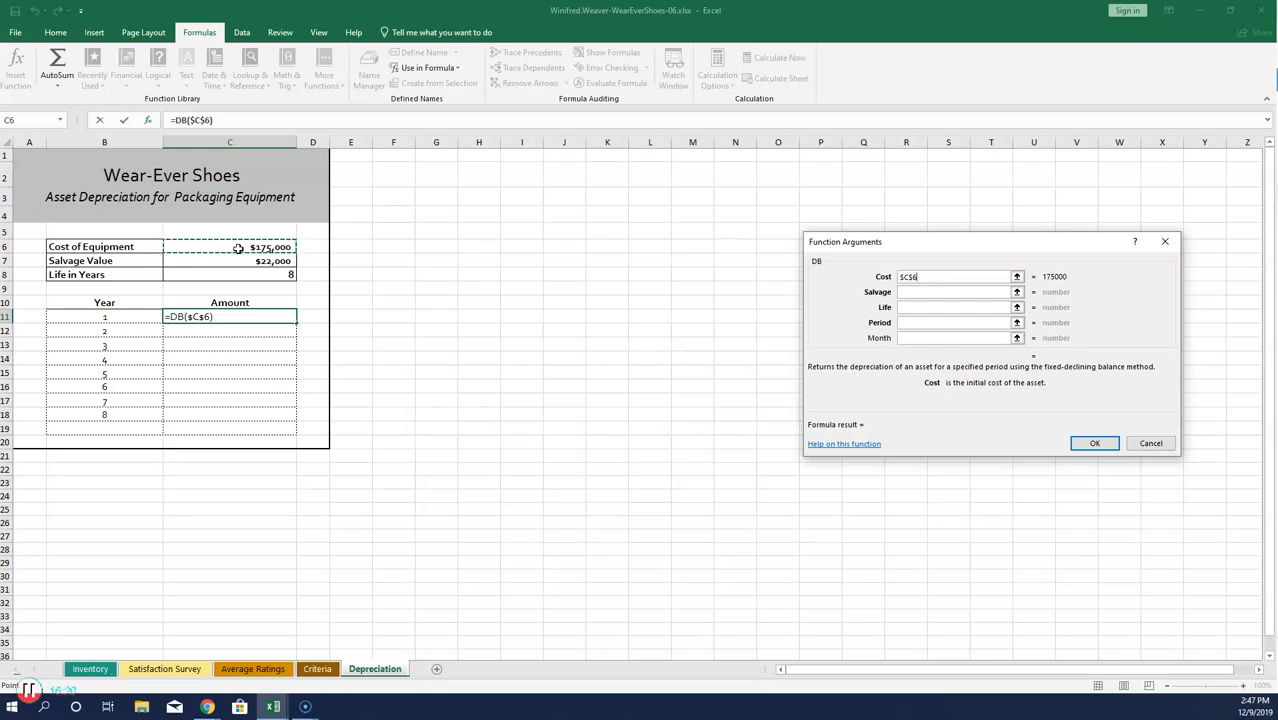
Step: Set the DB function's Salvage argument to $C$7 and its Life argument to $C$8 as absolute references
{"action": "left_click", "coordinate": [904, 292]}
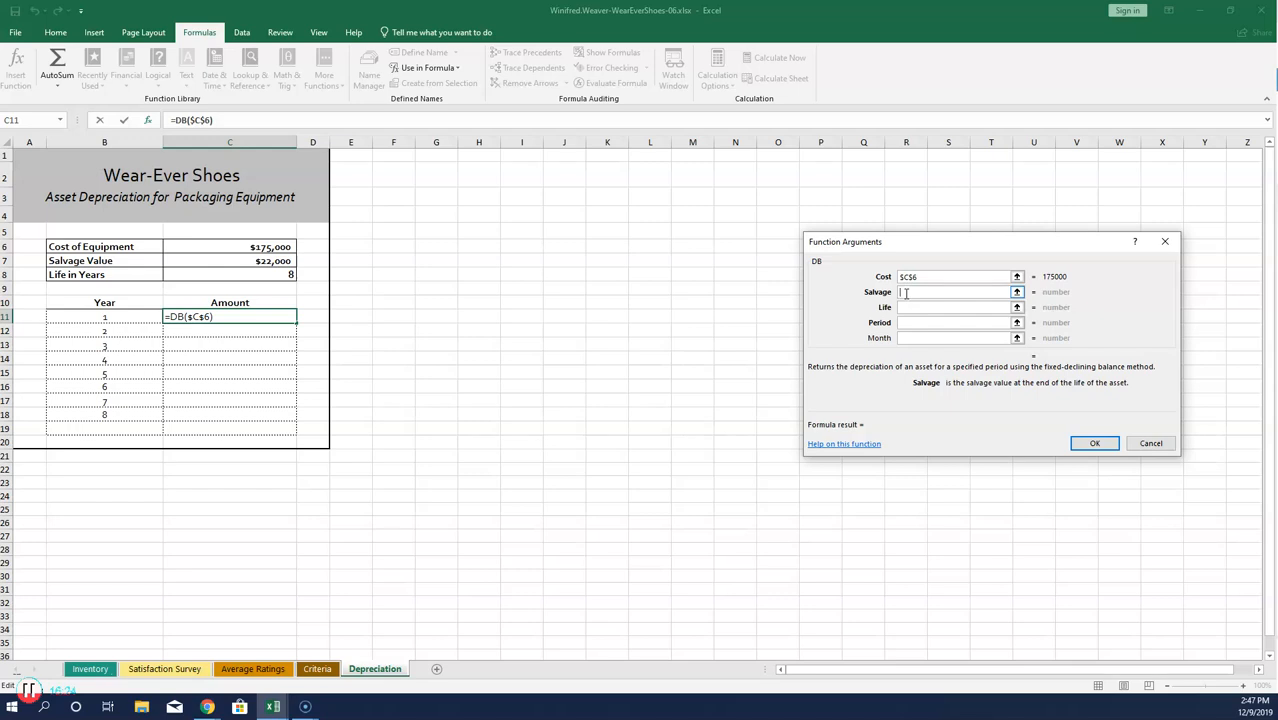
{"action": "left_click", "coordinate": [235, 262]}
{"action": "key", "text": "F4"}
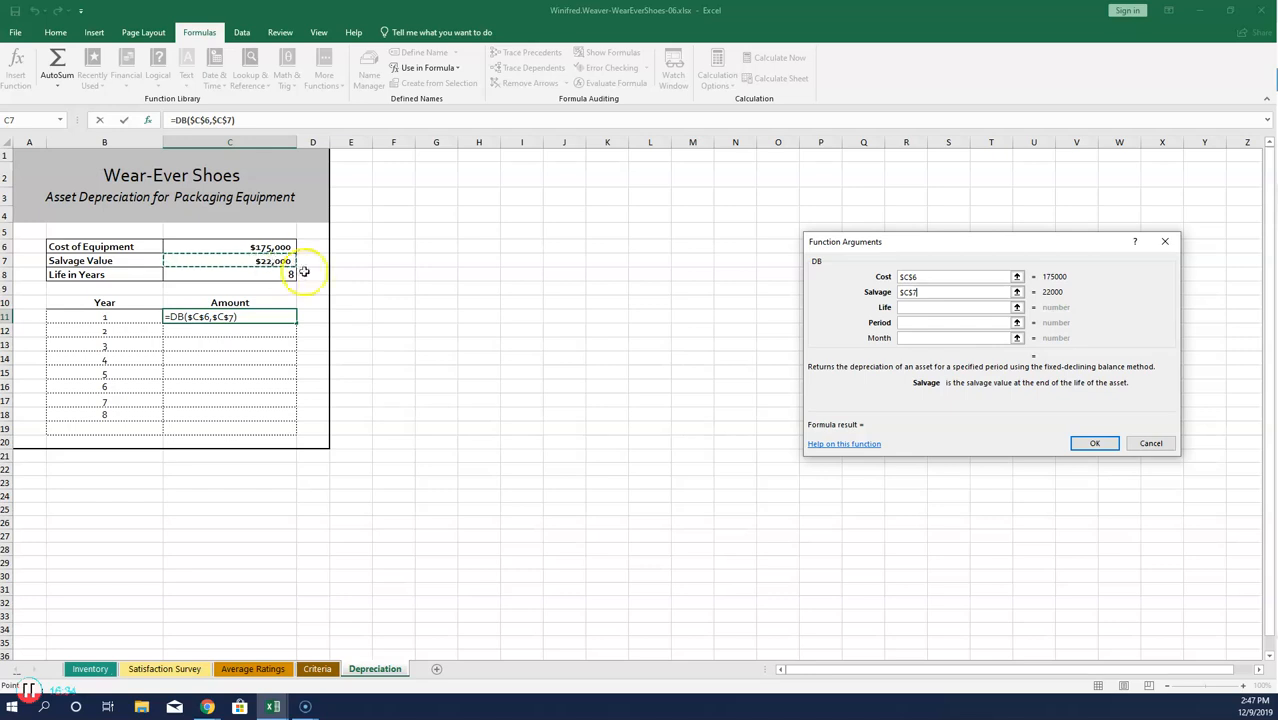
{"action": "left_click", "coordinate": [910, 307]}
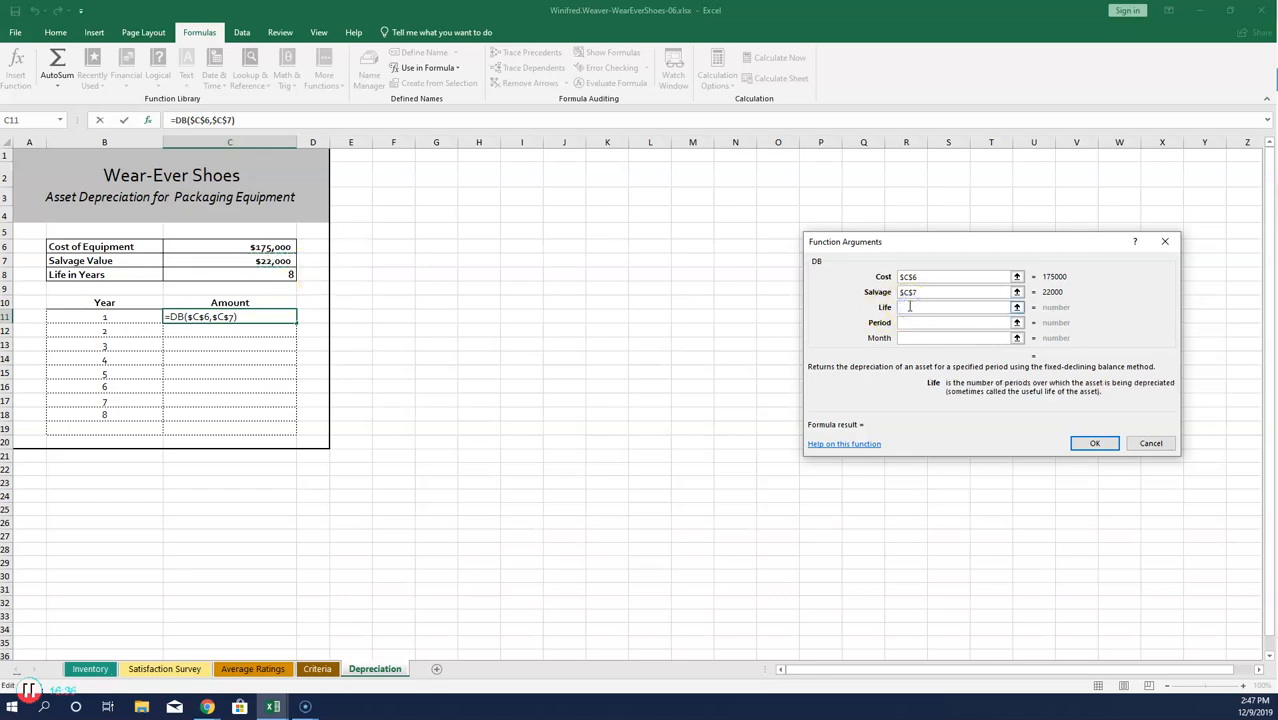
{"action": "left_click", "coordinate": [249, 274]}
{"action": "left_click", "coordinate": [278, 278]}
{"action": "key", "text": "F4"}
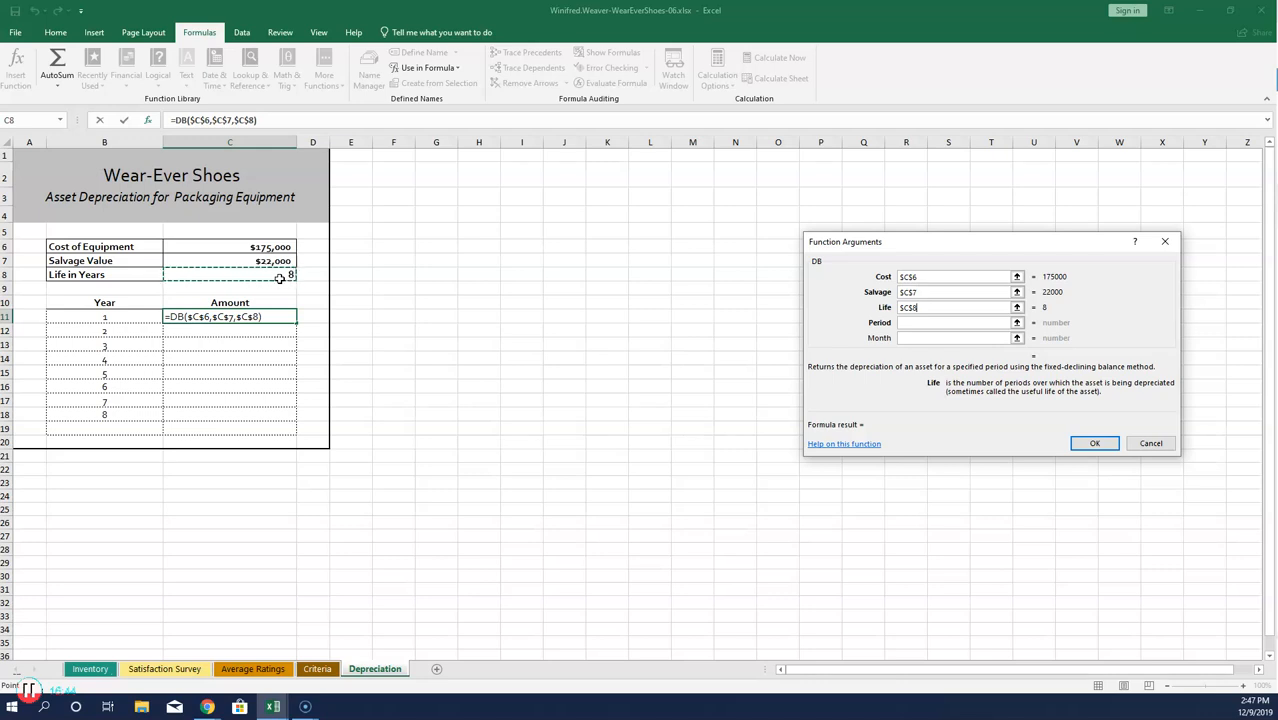
Step: Set the DB Period argument to relative cell B11 and fill the completed C11 formula down through C18
{"action": "left_click", "coordinate": [902, 322]}
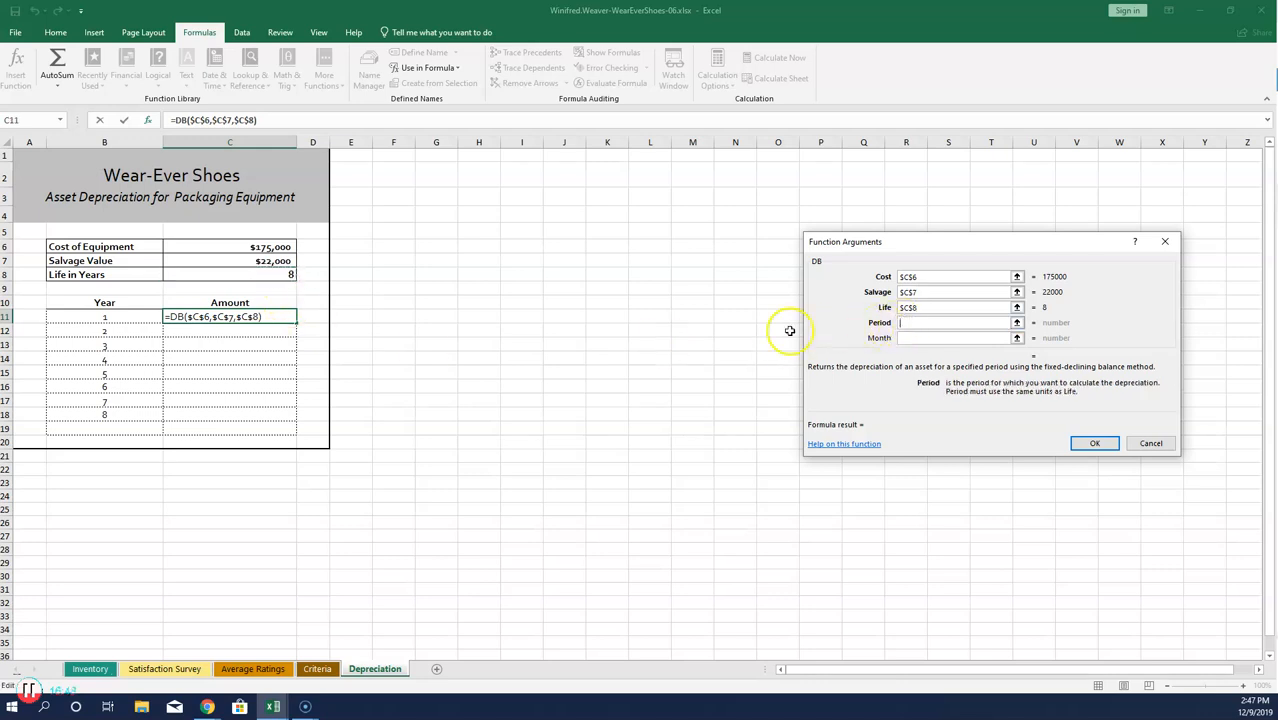
{"action": "left_click", "coordinate": [120, 317]}
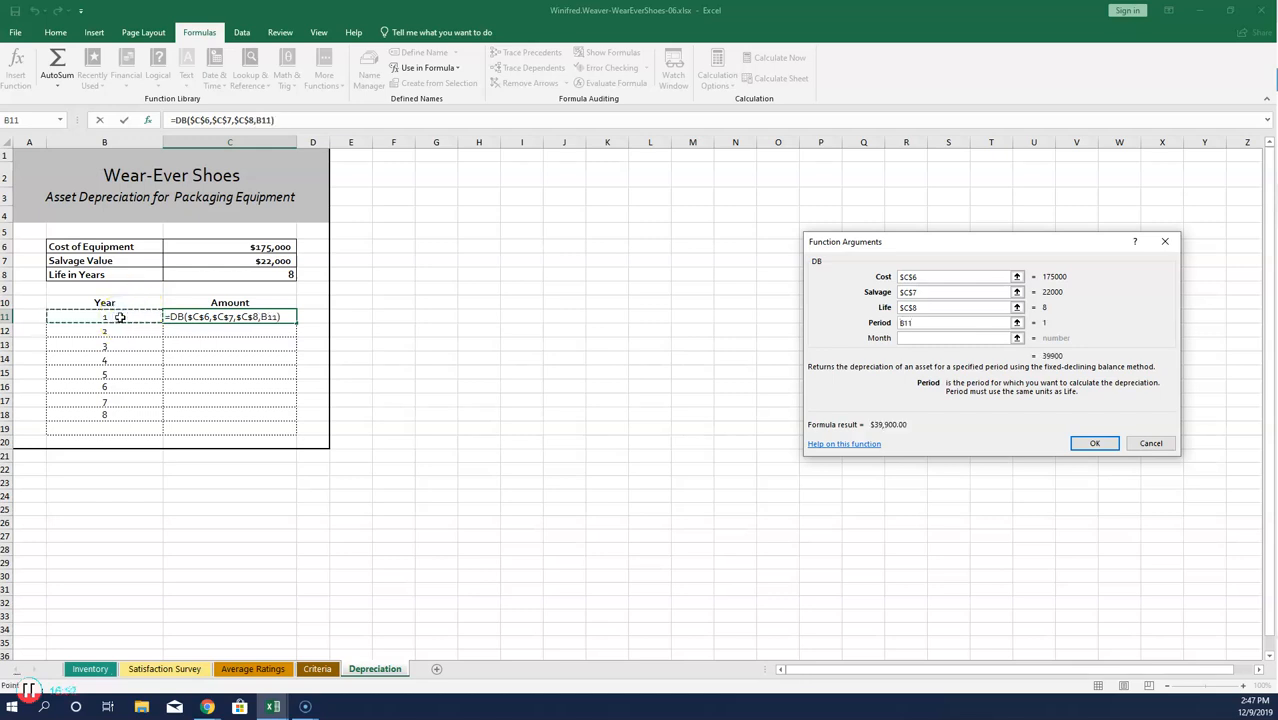
{"action": "left_click", "coordinate": [144, 321]}
{"action": "left_click", "coordinate": [1097, 445]}
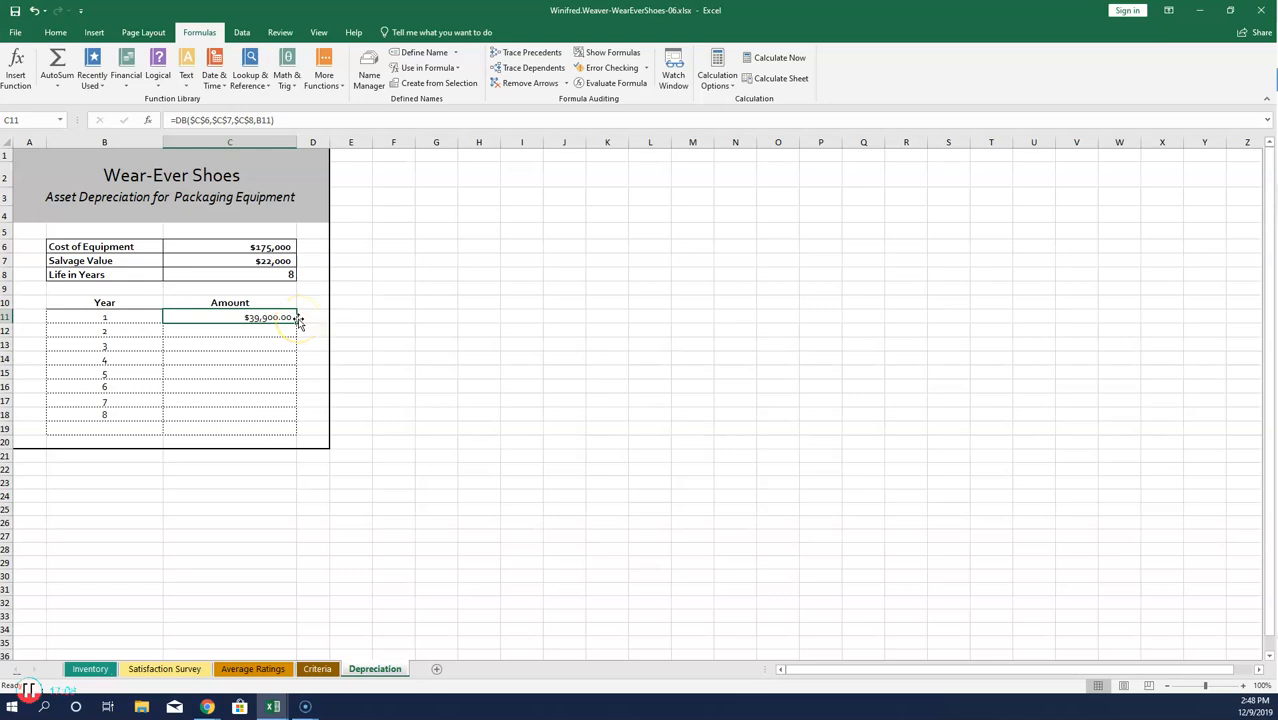
{"action": "left_click_drag", "start_coordinate": [297, 319], "coordinate": [297, 426]}
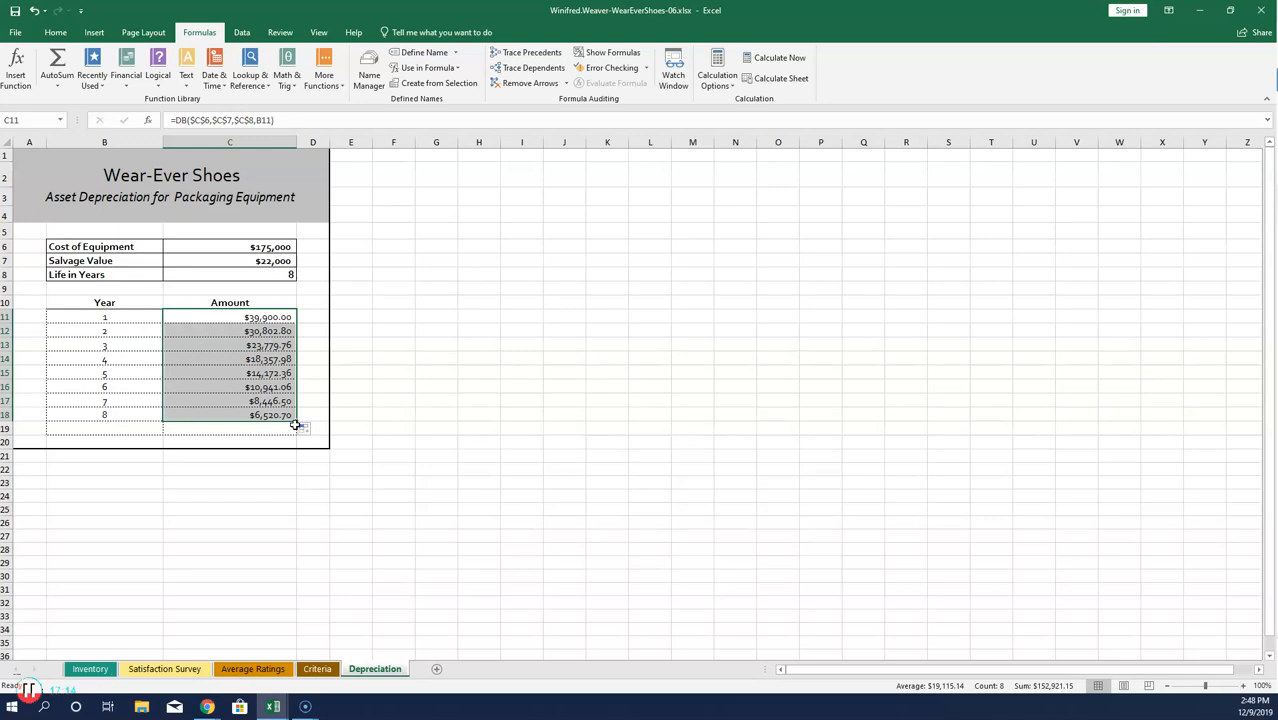
Step: Total the depreciation amounts in cell C19 with the formula =SUM(C11:C18)
{"action": "left_click", "coordinate": [264, 426]}
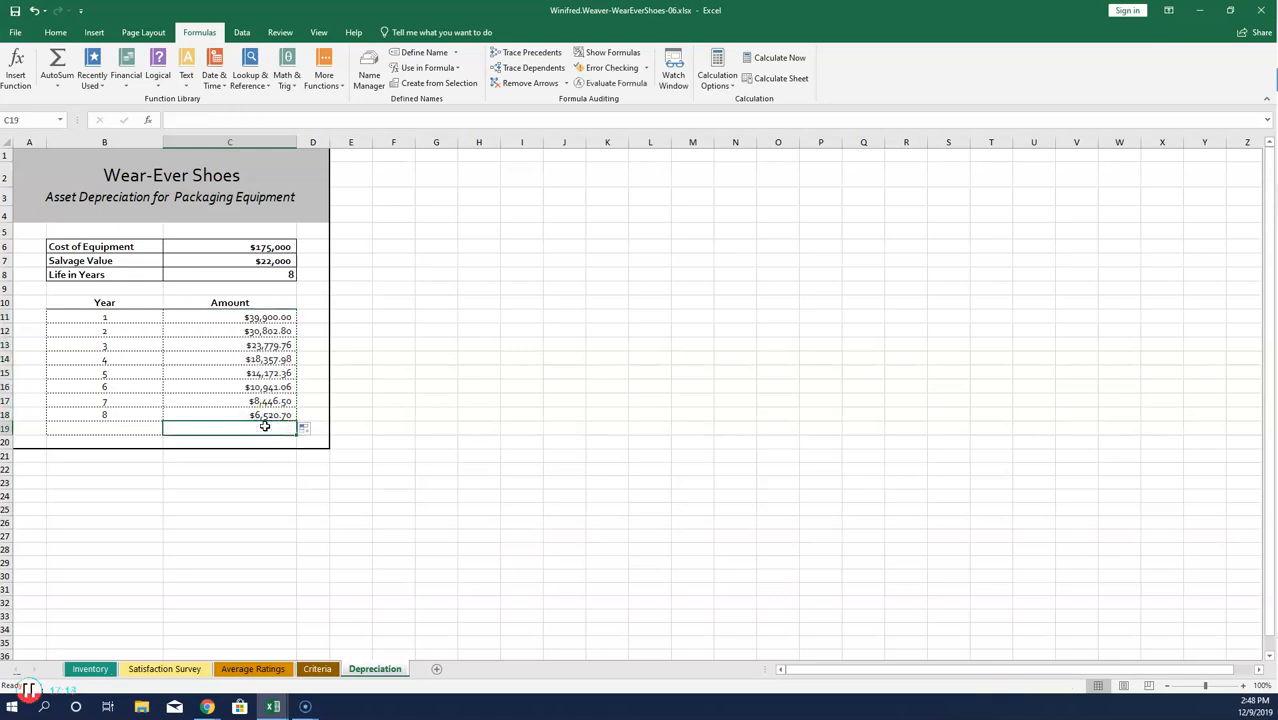
{"action": "left_click", "coordinate": [64, 76]}
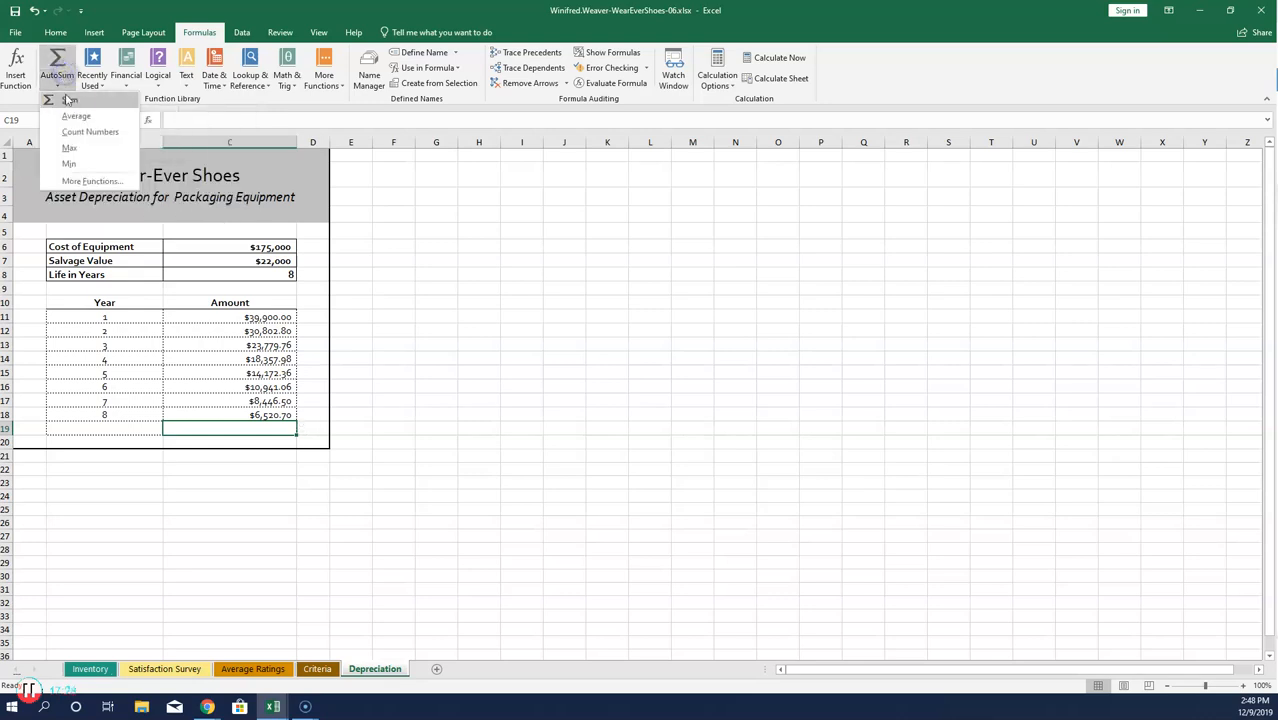
{"action": "left_click", "coordinate": [62, 104]}
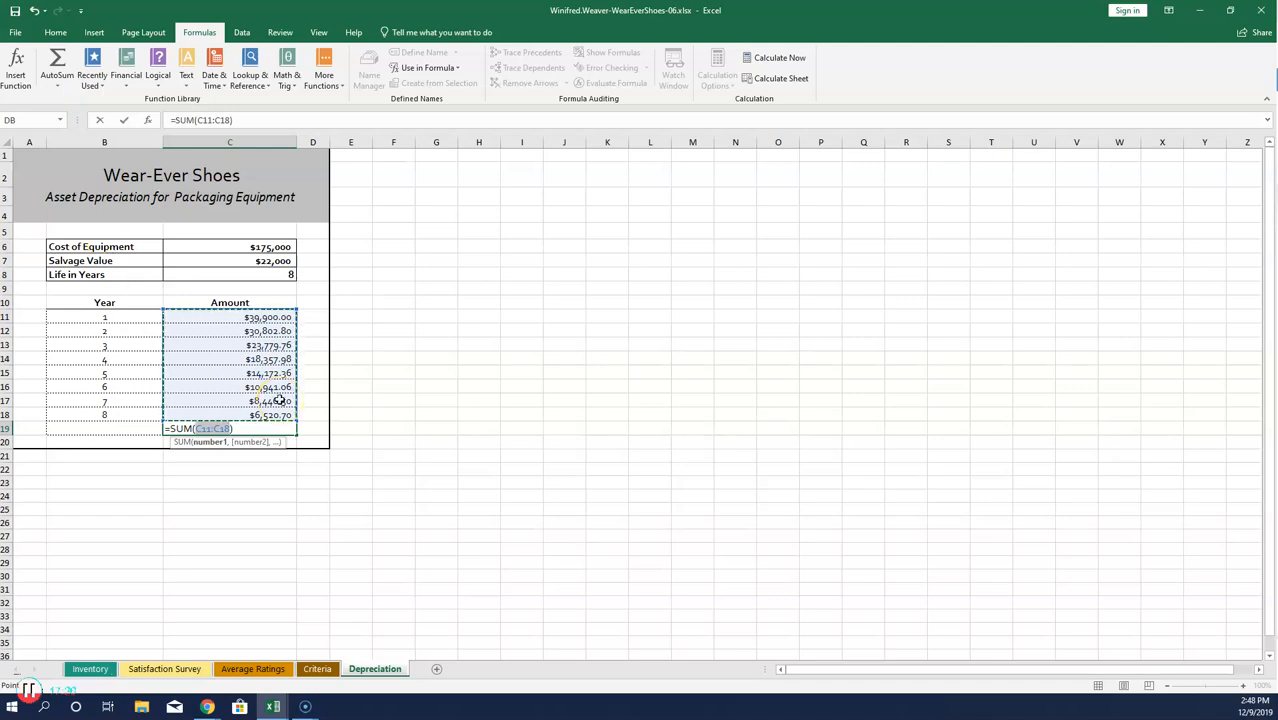
{"action": "key", "text": "Return"}
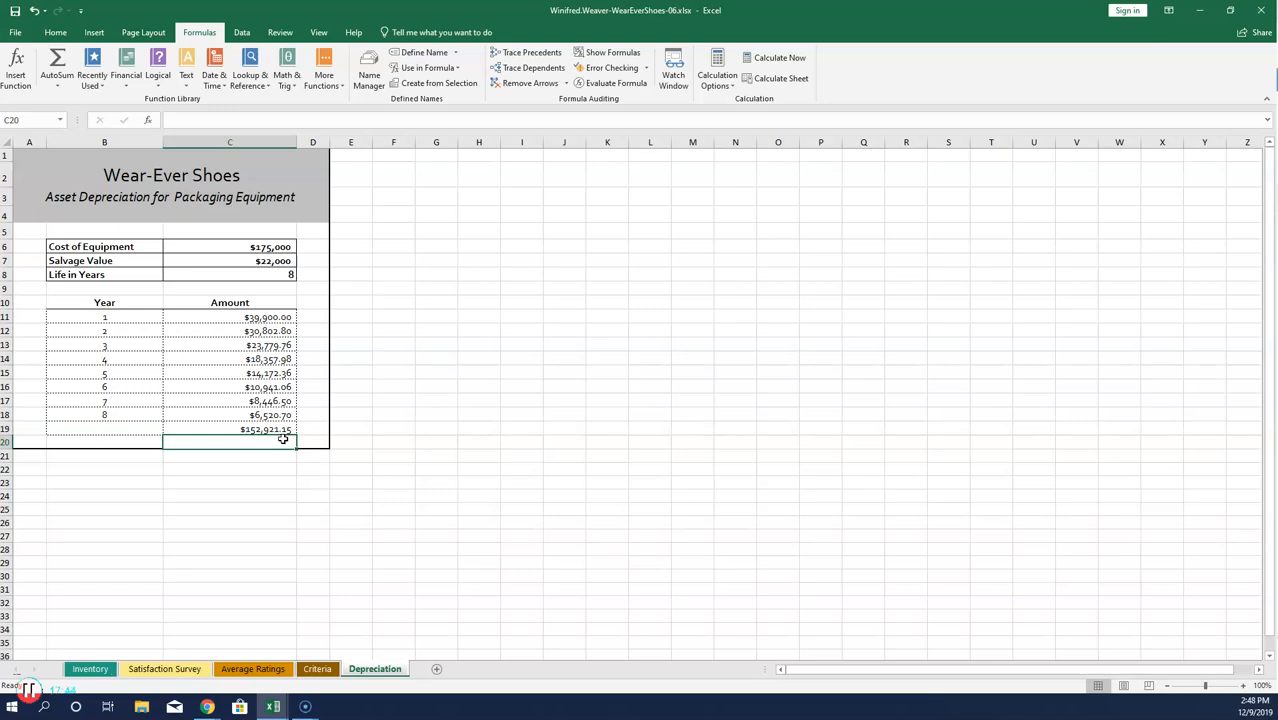
Step: Unhide the hidden E-Mail worksheet
{"action": "right_click", "coordinate": [257, 670]}
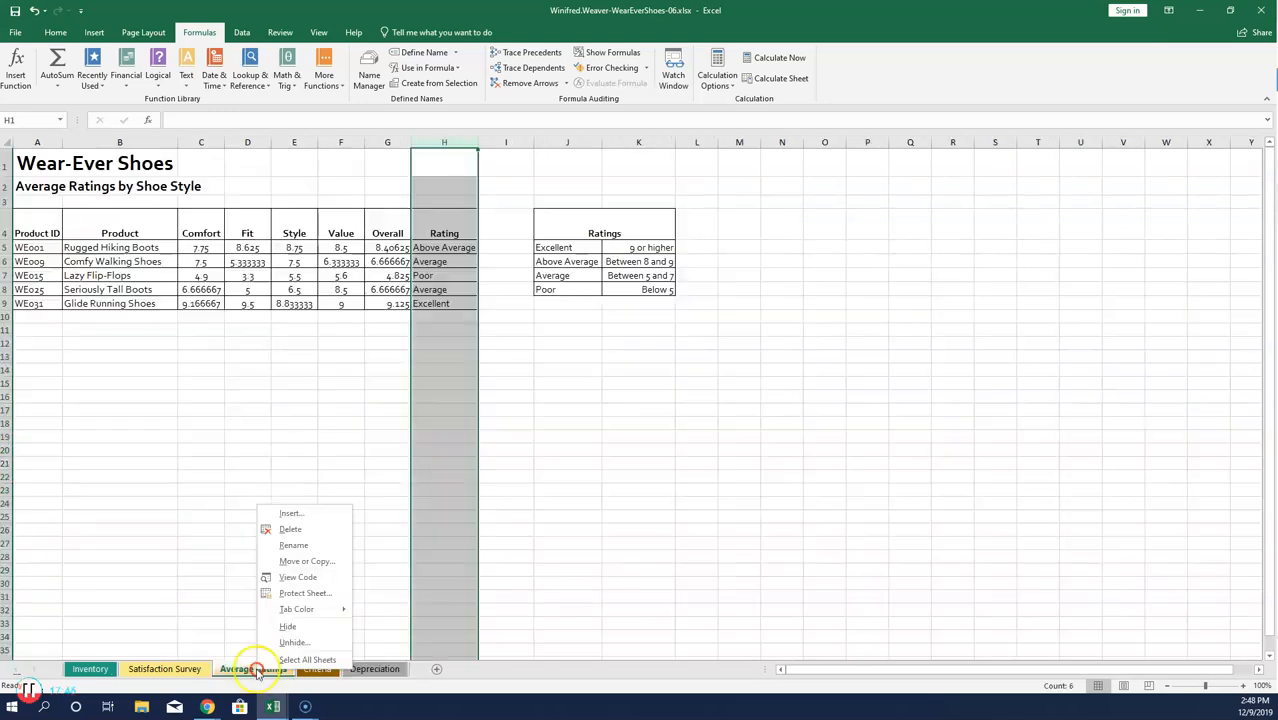
{"action": "left_click", "coordinate": [307, 643]}
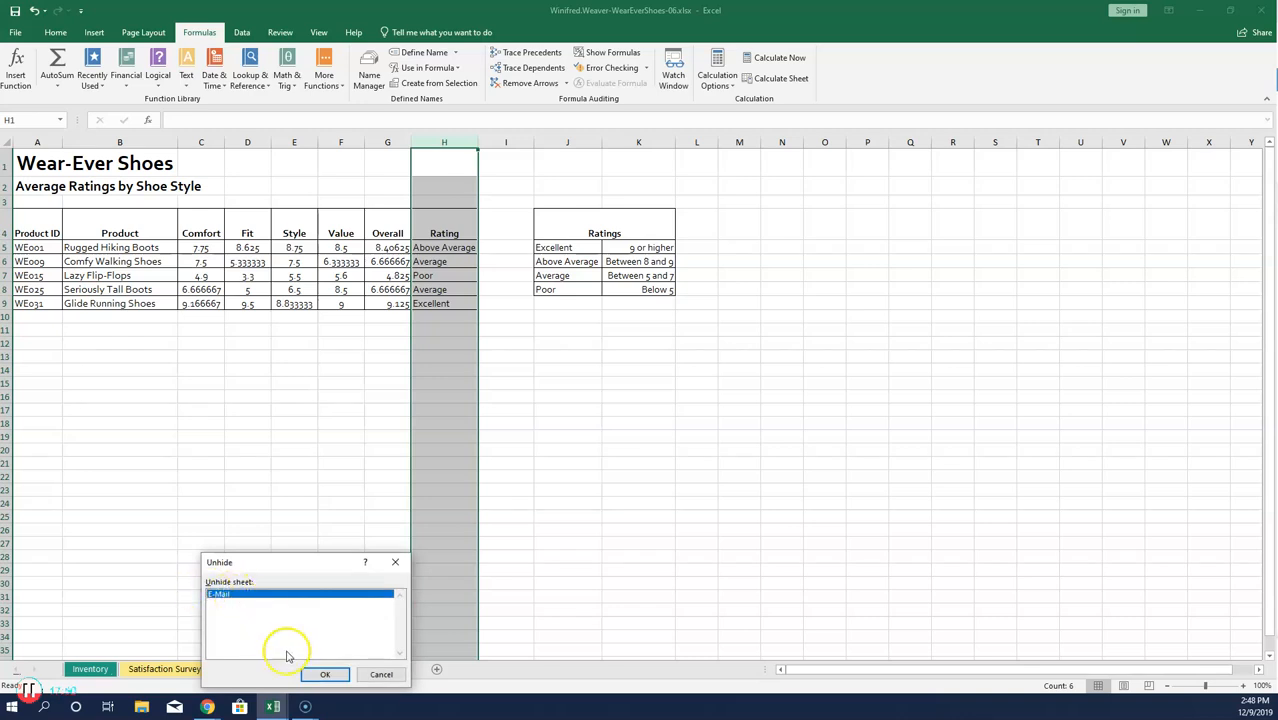
{"action": "left_click", "coordinate": [325, 674]}
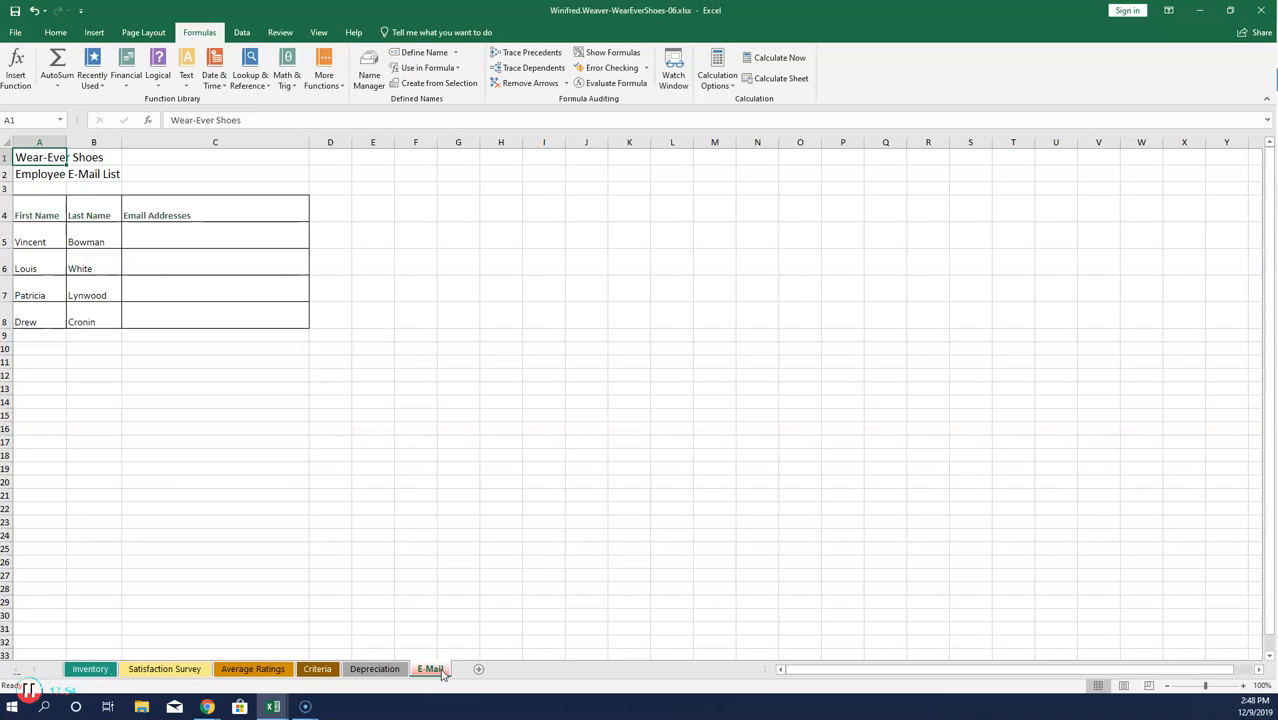
Step: Start a CONCAT formula in cell C5 that joins the first name in A5 and the last name in B5
{"action": "left_click", "coordinate": [147, 242]}
{"action": "type", "text": "="}
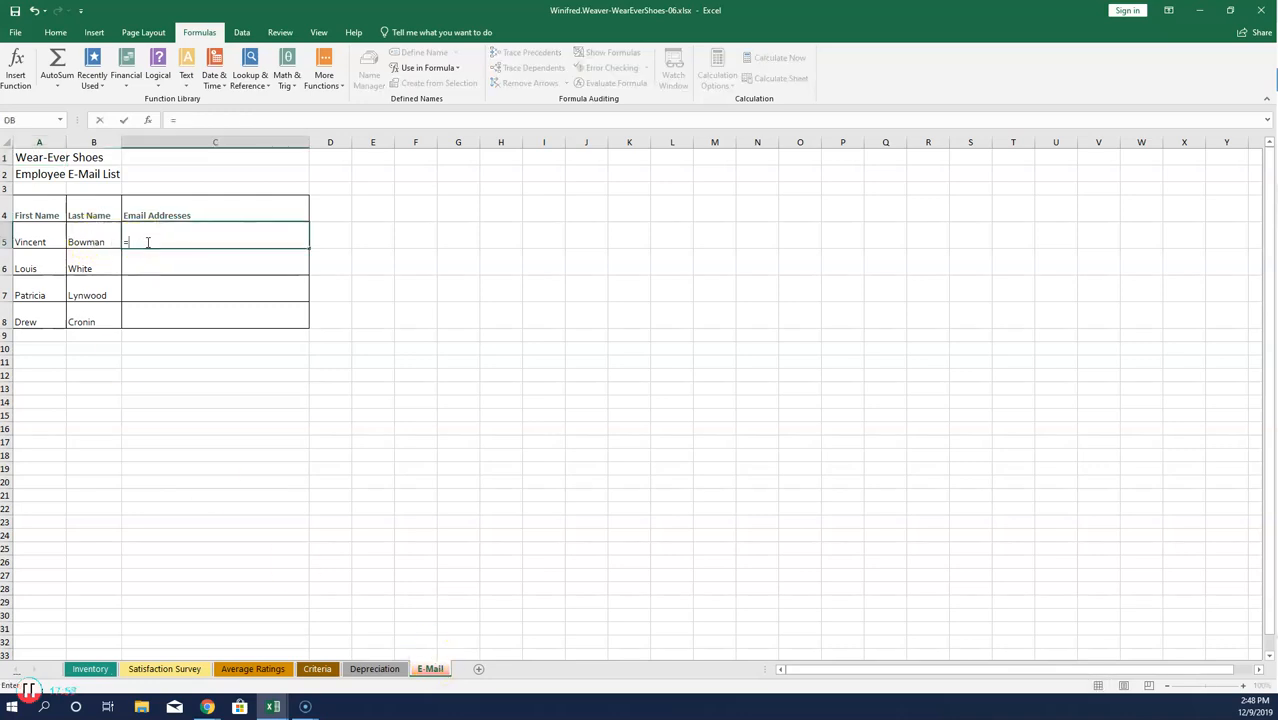
{"action": "type", "text": "con"}
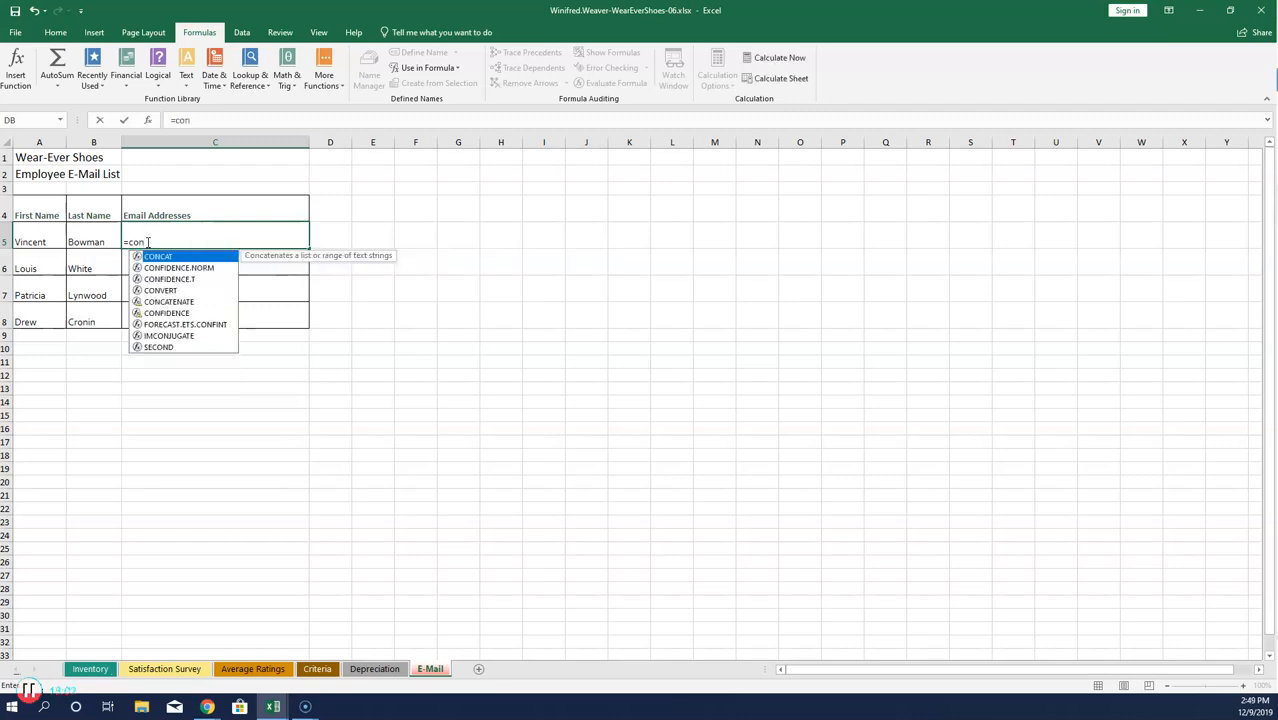
{"action": "key", "text": "Tab"}
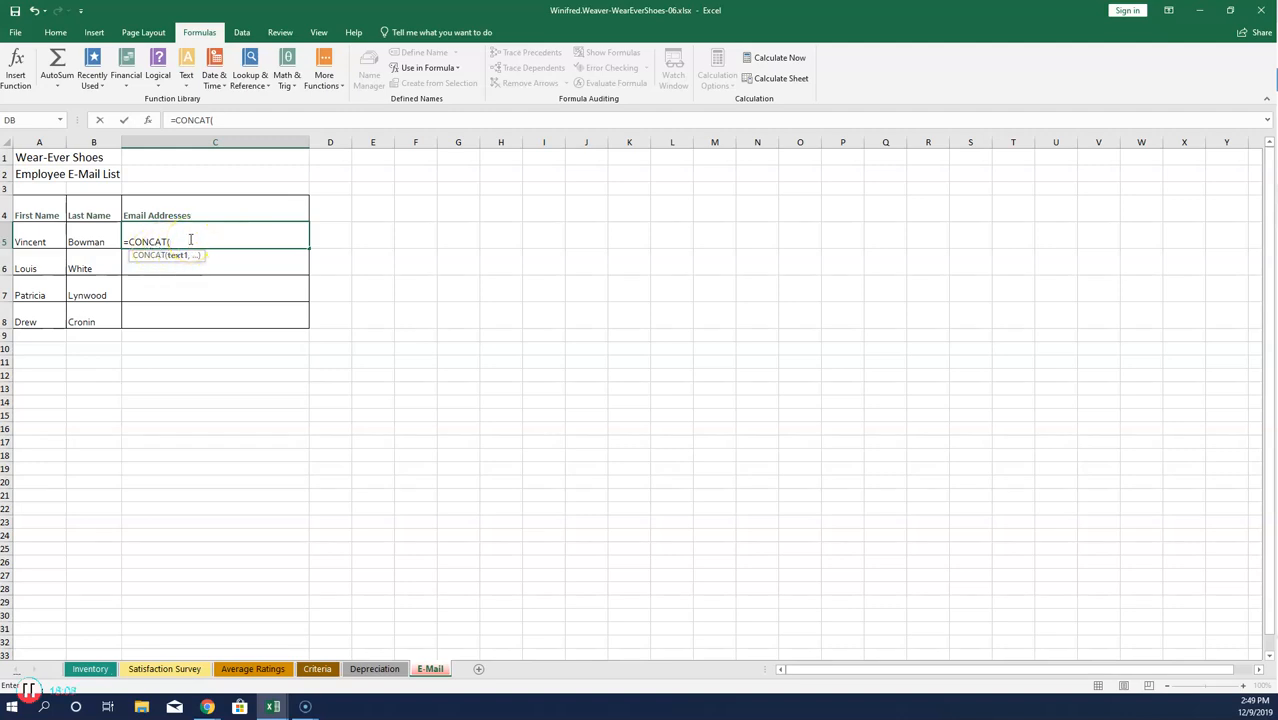
{"action": "left_click", "coordinate": [34, 240]}
{"action": "type", "text": ","}
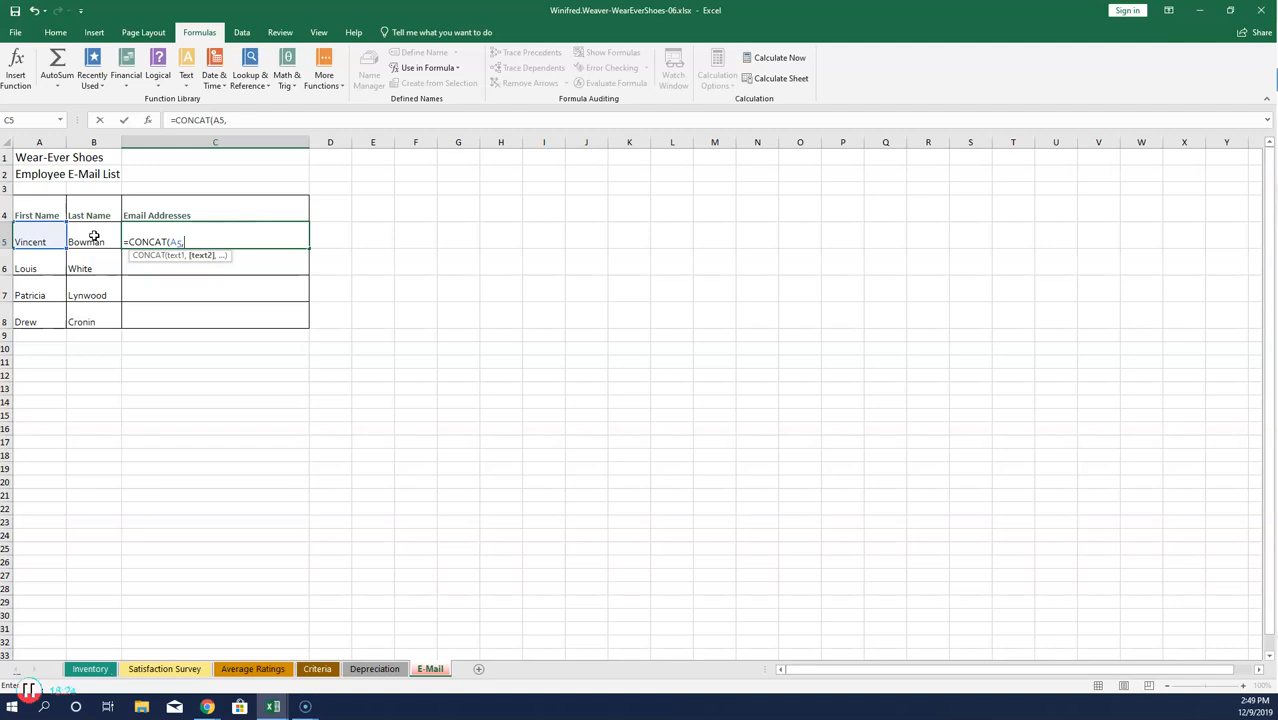
{"action": "left_click", "coordinate": [93, 236]}
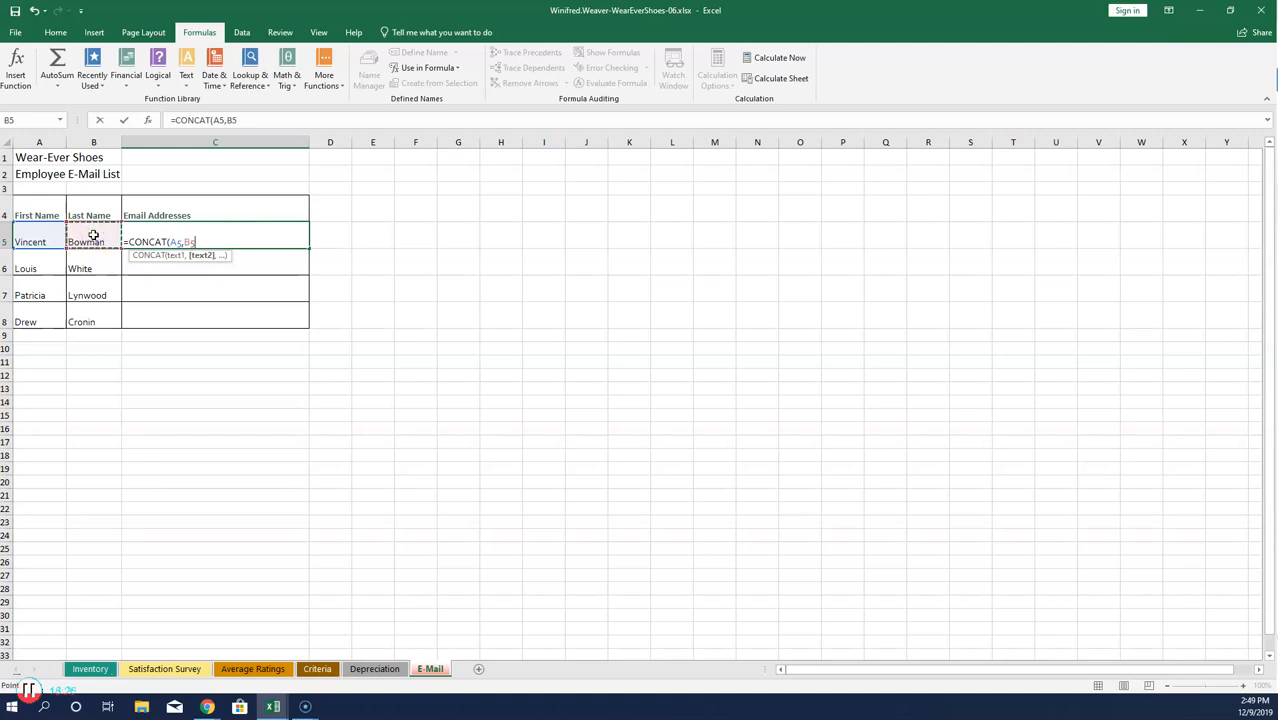
{"action": "type", "text": ","}
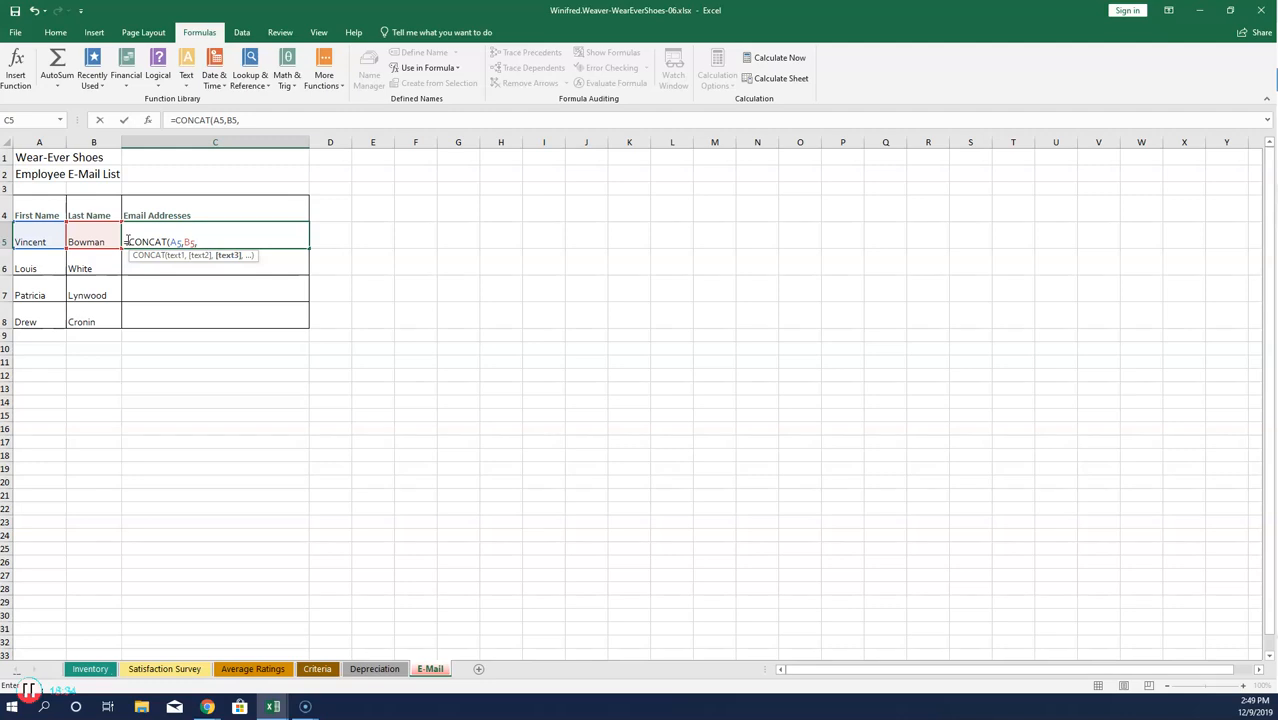
{"action": "type", "text": "\"@weshoes.org\""}
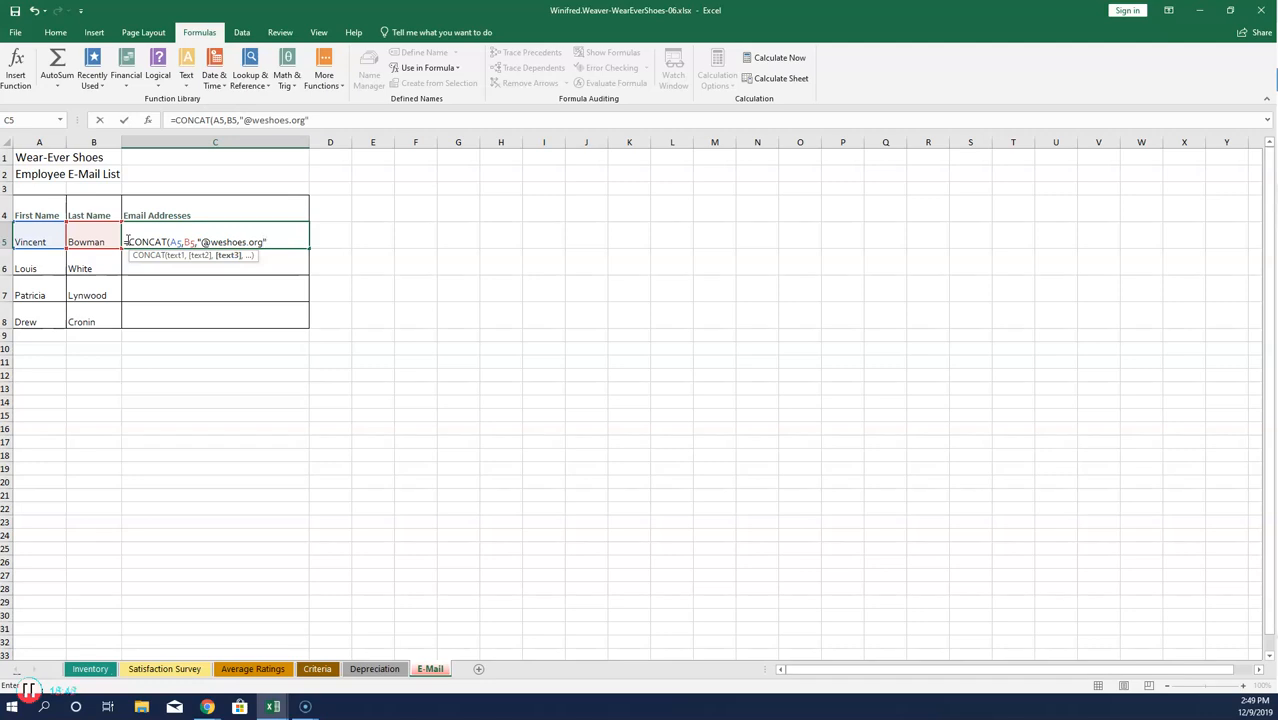
{"action": "type", "text": ")"}
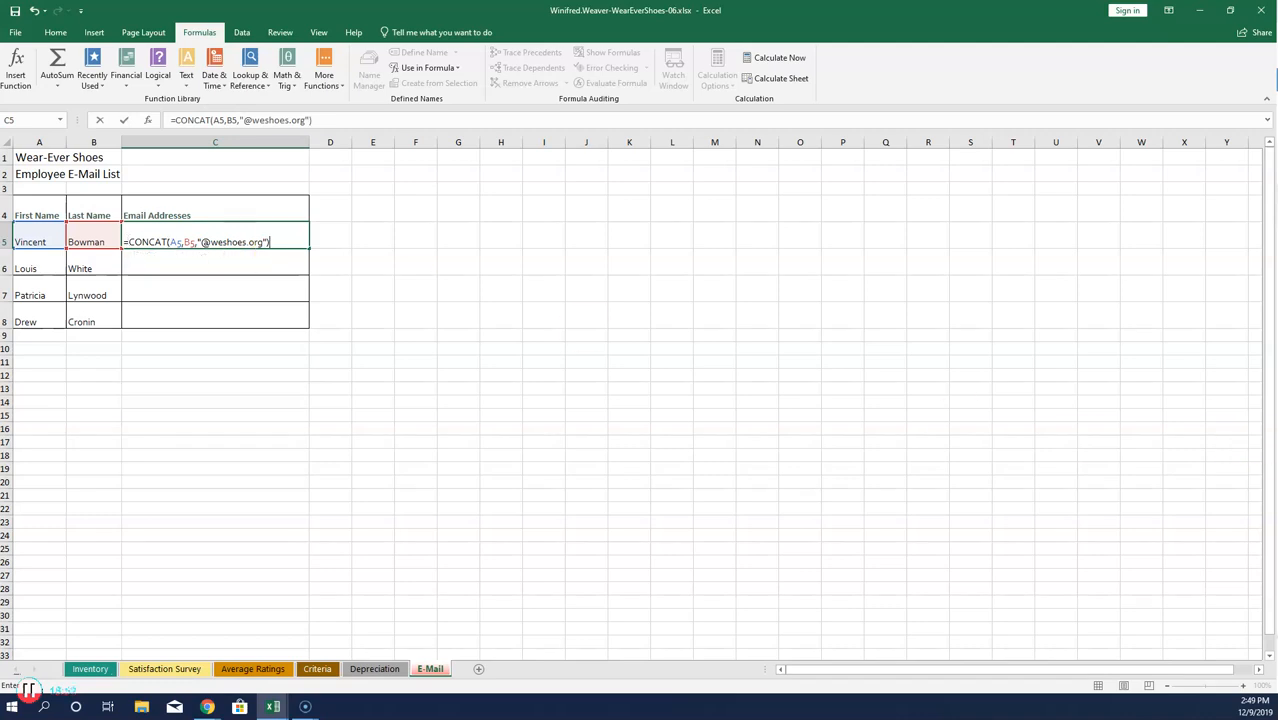
{"action": "key", "text": "Return"}
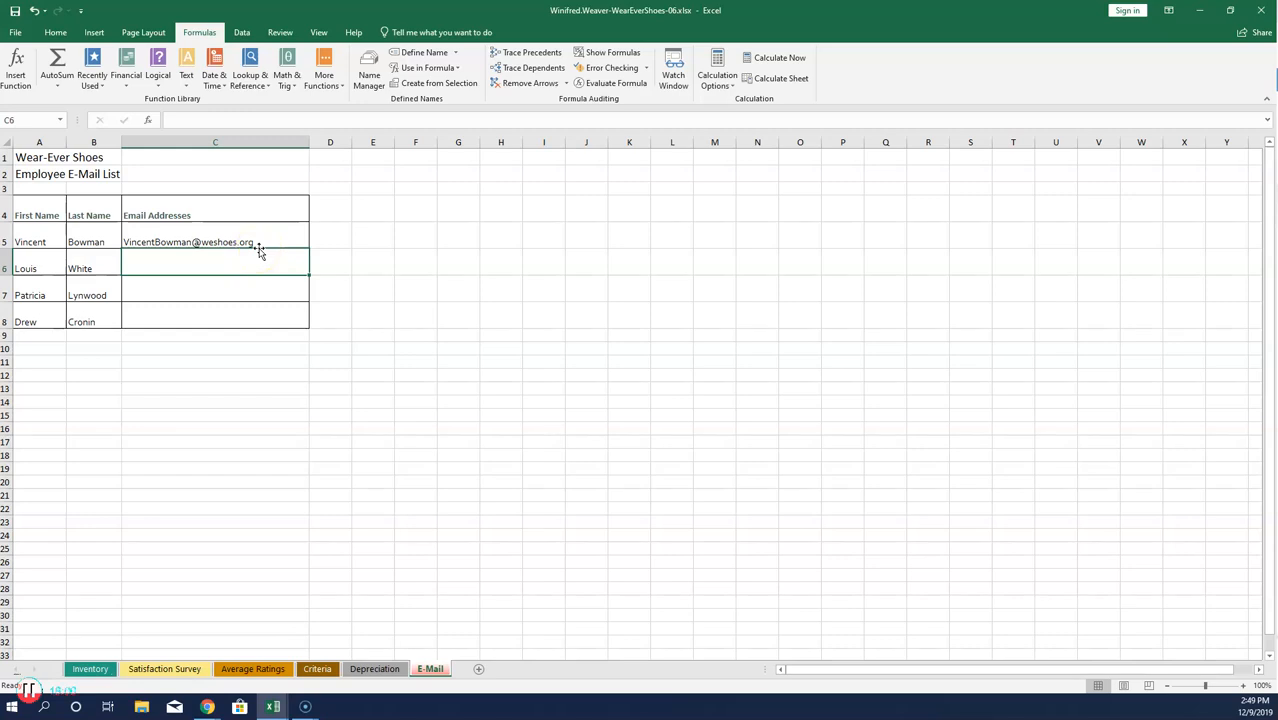
{"action": "left_click", "coordinate": [300, 243]}
{"action": "left_click_drag", "start_coordinate": [311, 248], "coordinate": [308, 326]}
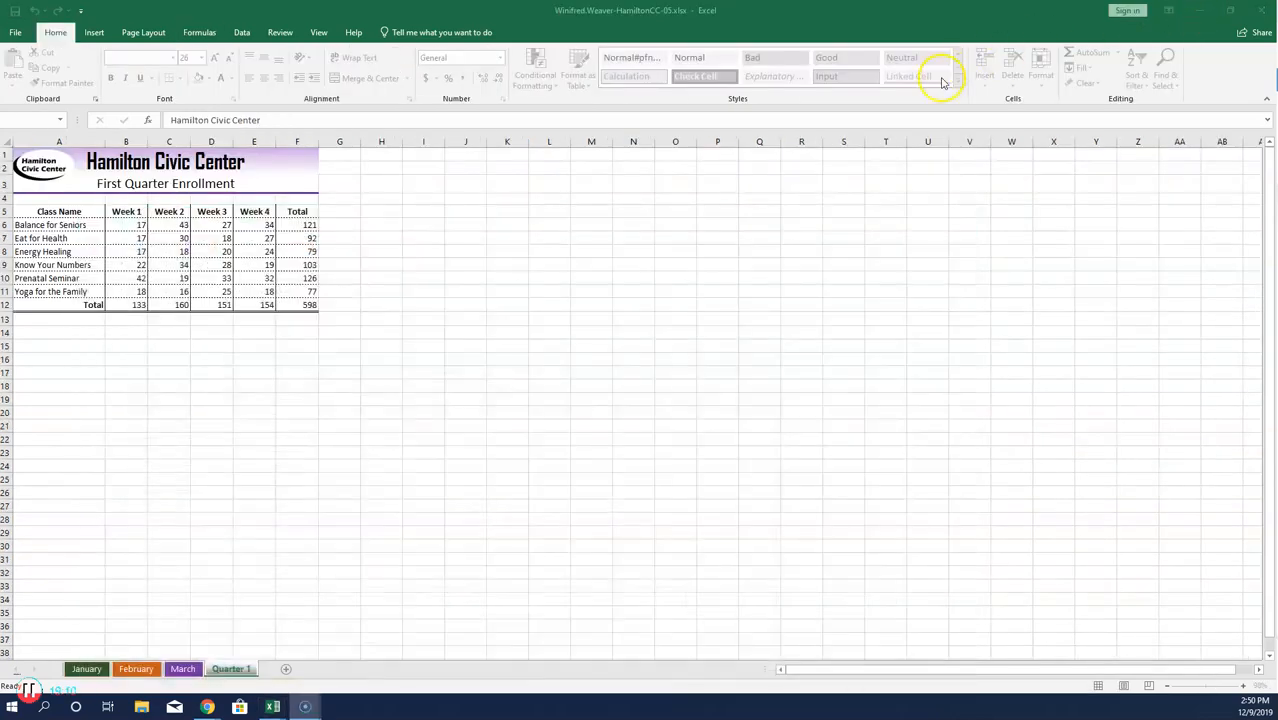
Step: Switch to the SIMnet Guided Project 6-3 page, upload the completed WearEverShoes-06.xlsx workbook from Downloads and submit it for grading
{"action": "left_click", "coordinate": [1200, 11]}
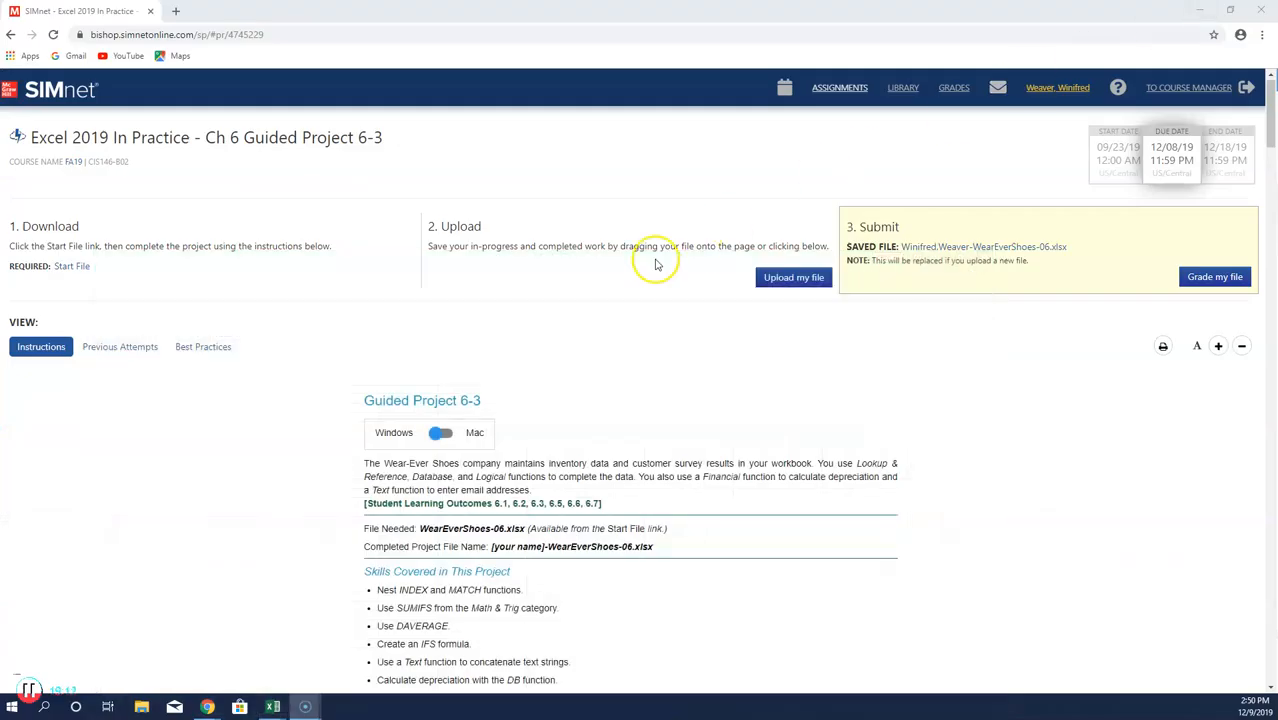
{"action": "left_click", "coordinate": [792, 278]}
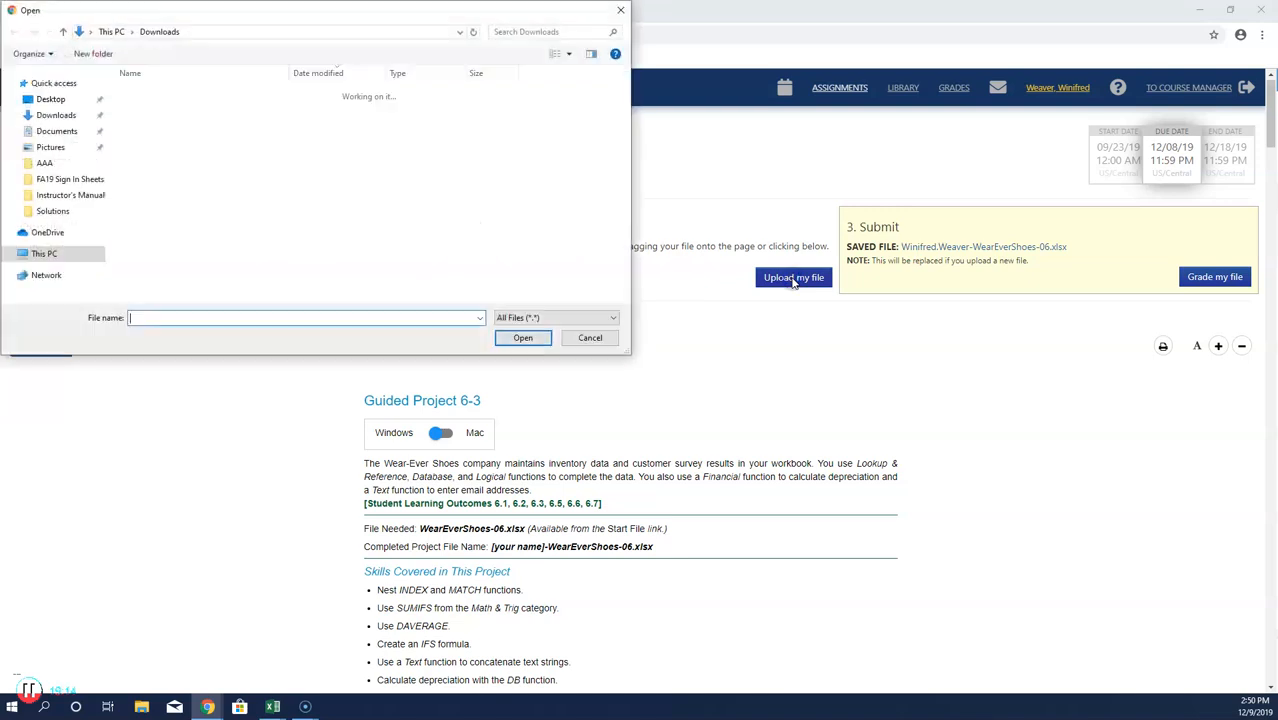
{"action": "left_click", "coordinate": [176, 112]}
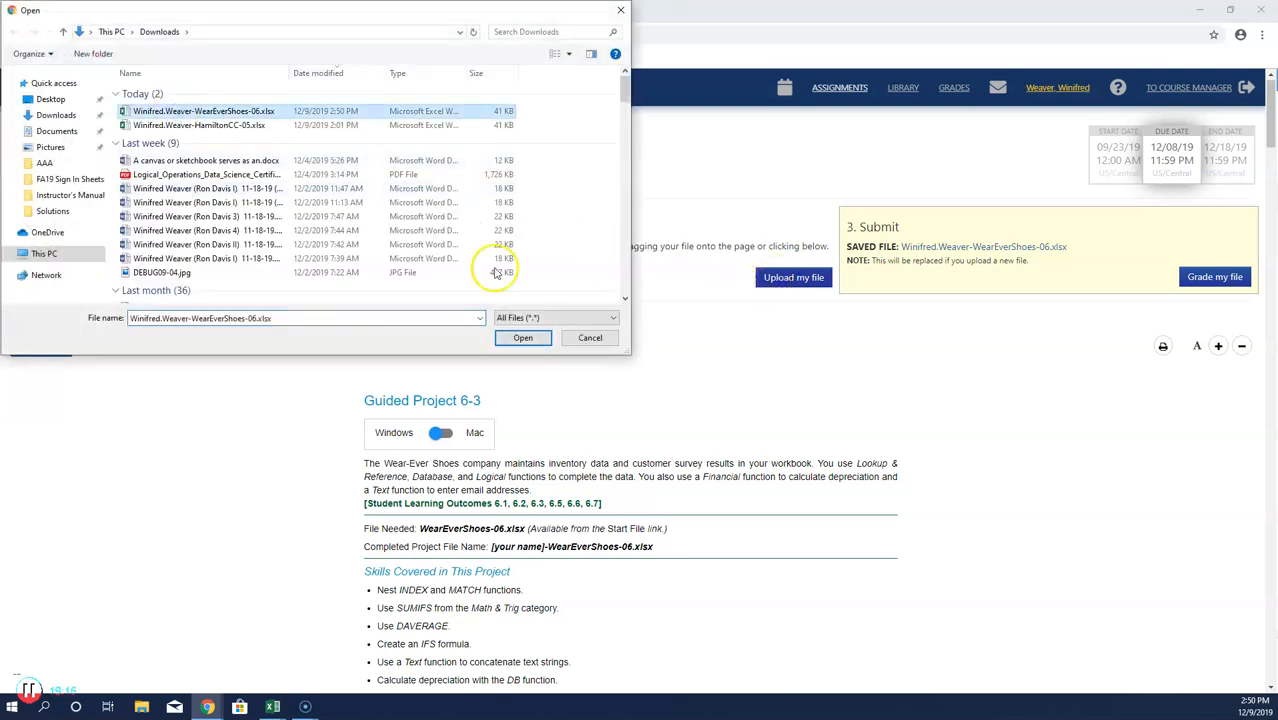
{"action": "left_click", "coordinate": [523, 337]}
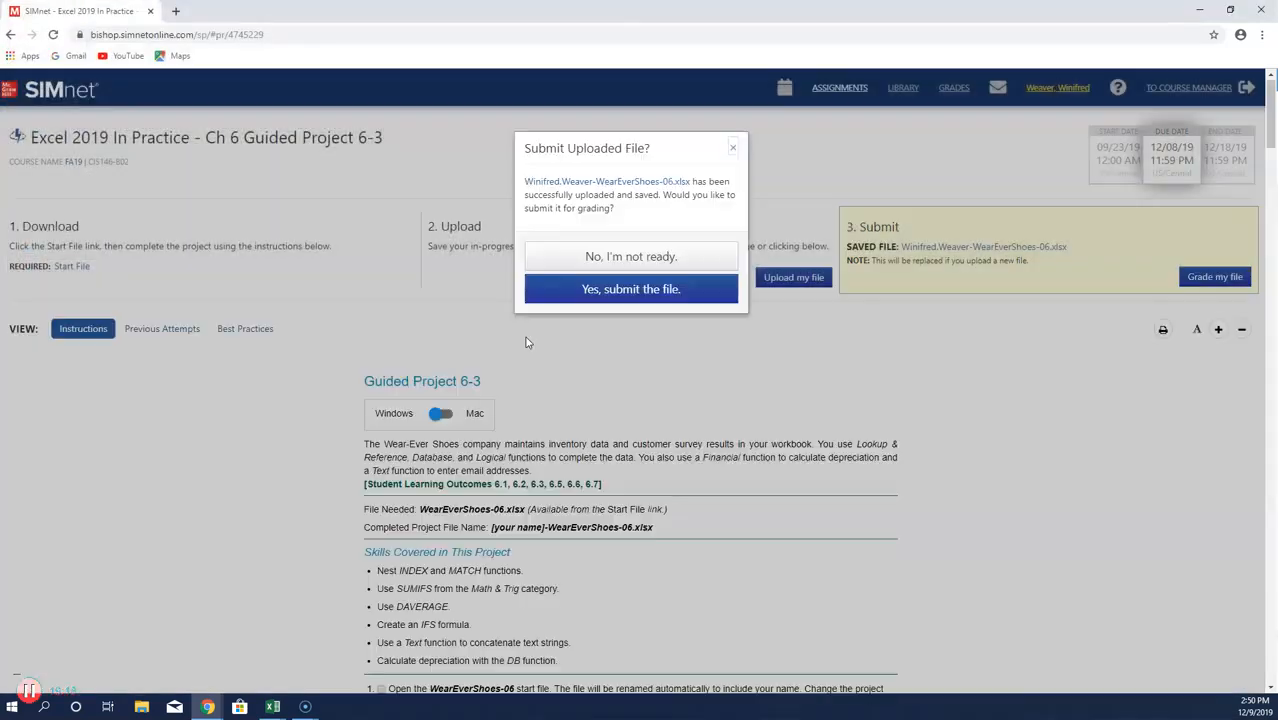
{"action": "left_click", "coordinate": [626, 289]}
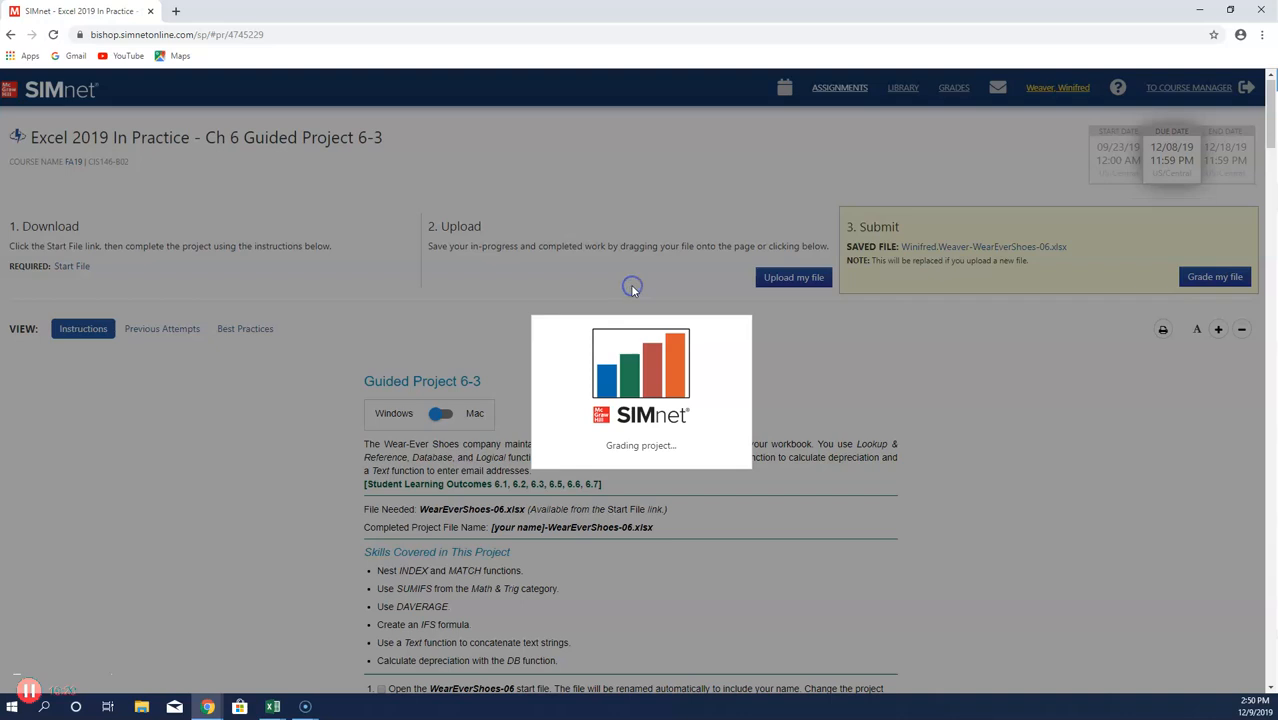